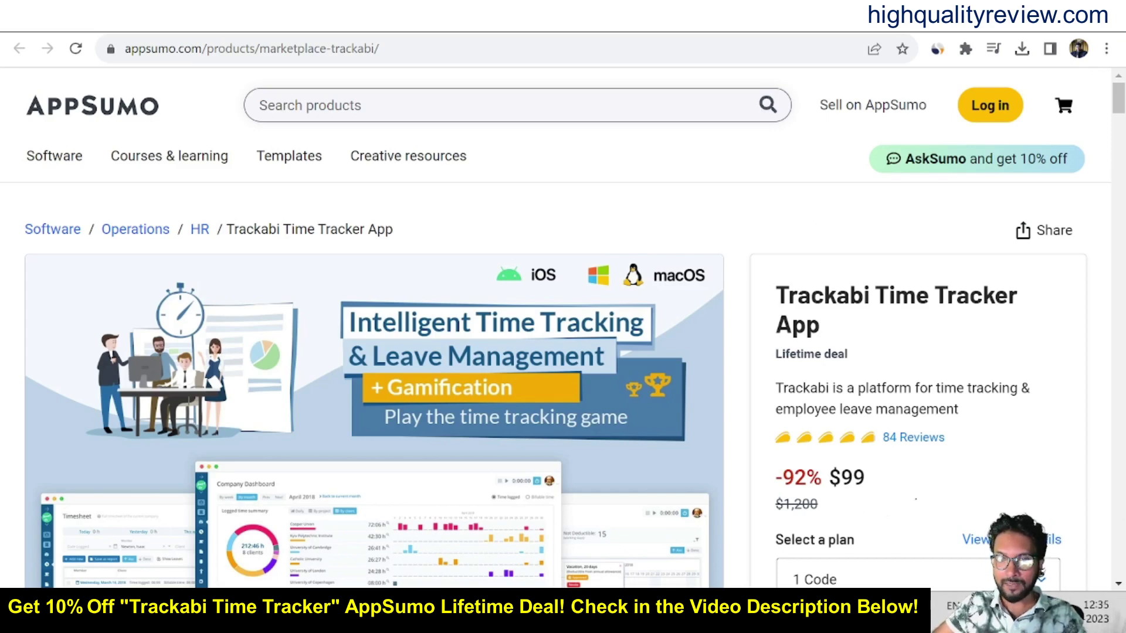
Review the Trackabi deal's price, at-a-glance details, overview, deal terms and the features included in all plans.
drag(829, 477, 865, 477)
click(927, 486)
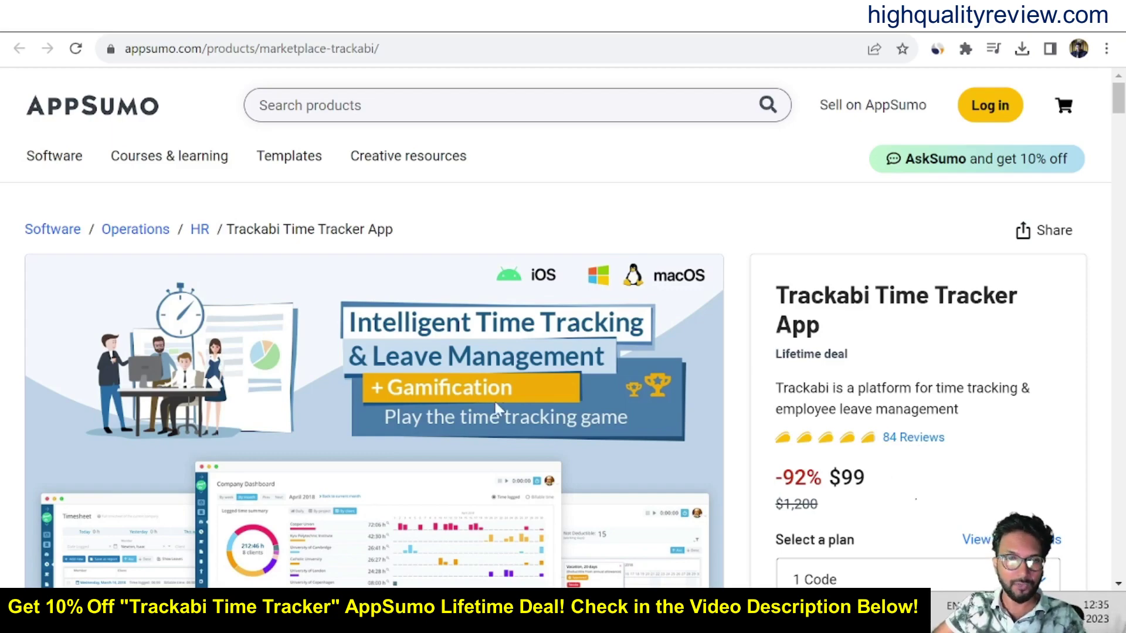
scroll(515, 420, down, 10)
scroll(516, 420, down, 3)
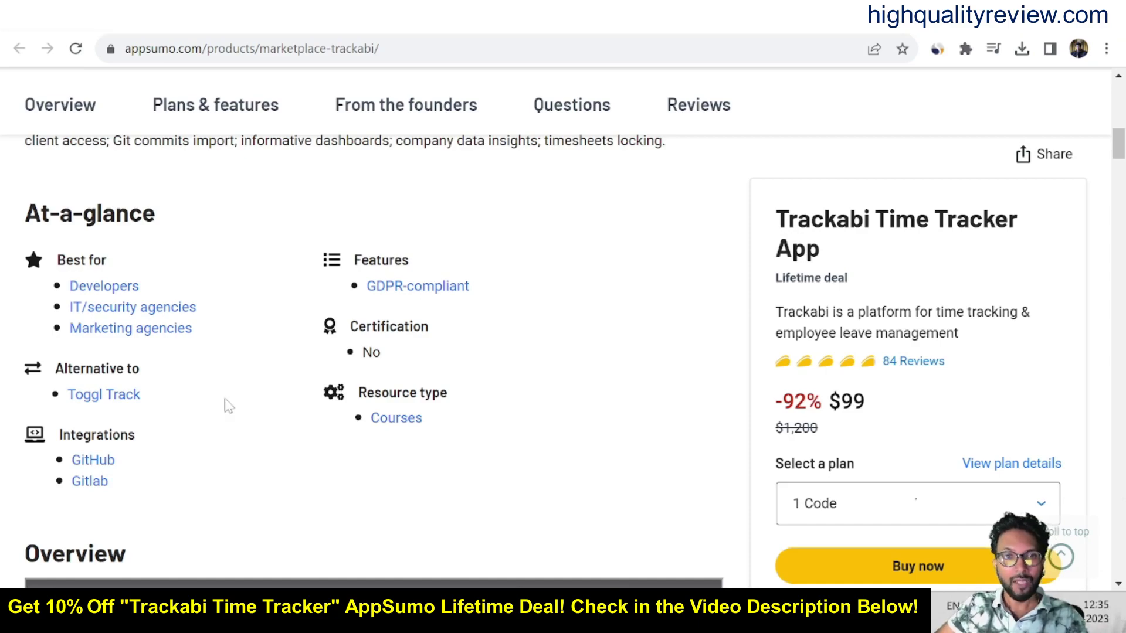
scroll(492, 483, down, 5)
scroll(492, 481, down, 20)
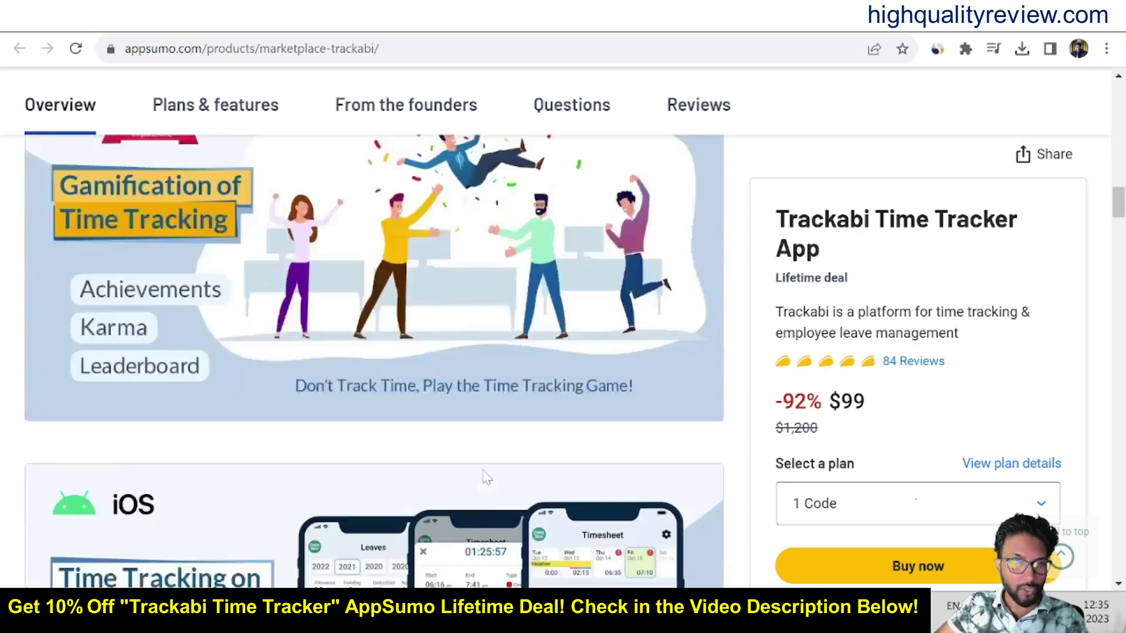
scroll(481, 475, down, 20)
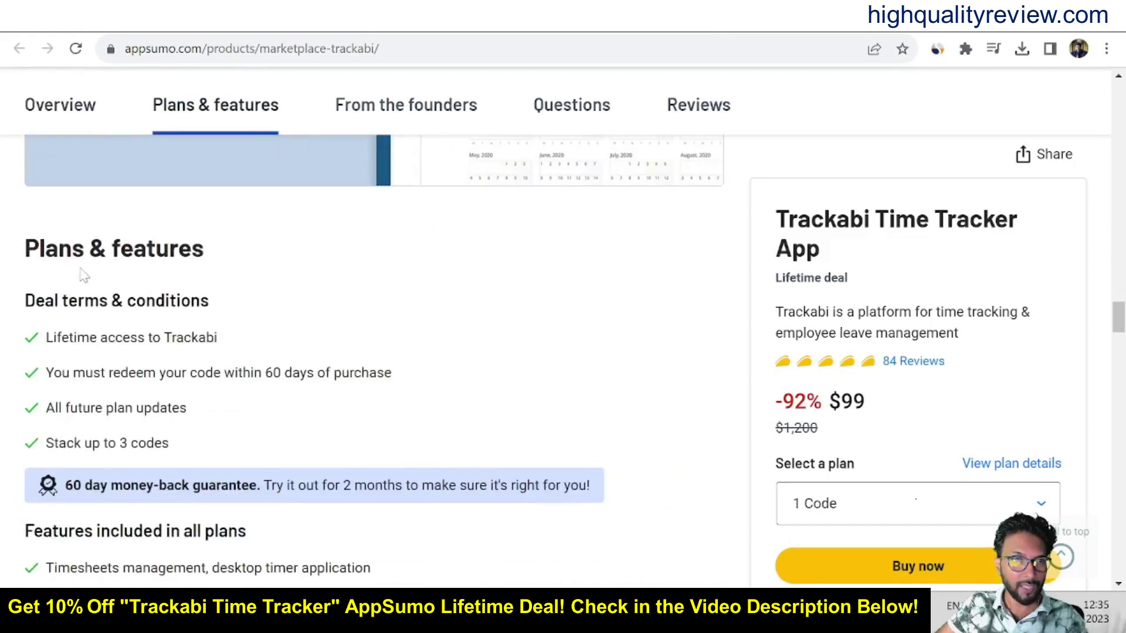
scroll(434, 363, down, 3)
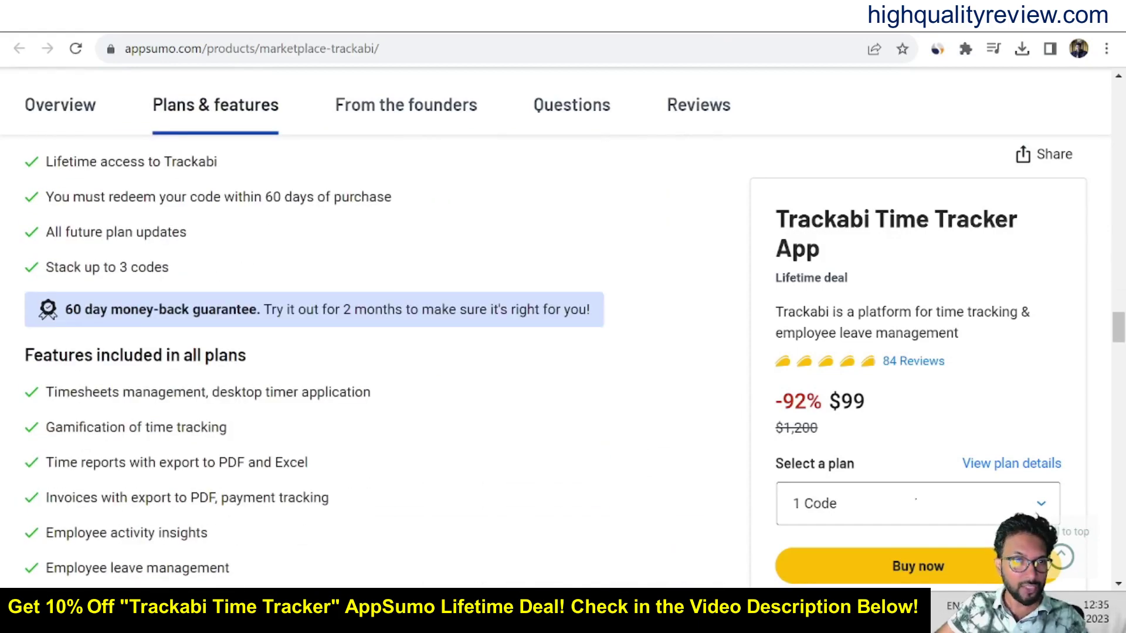
scroll(255, 365, down, 2)
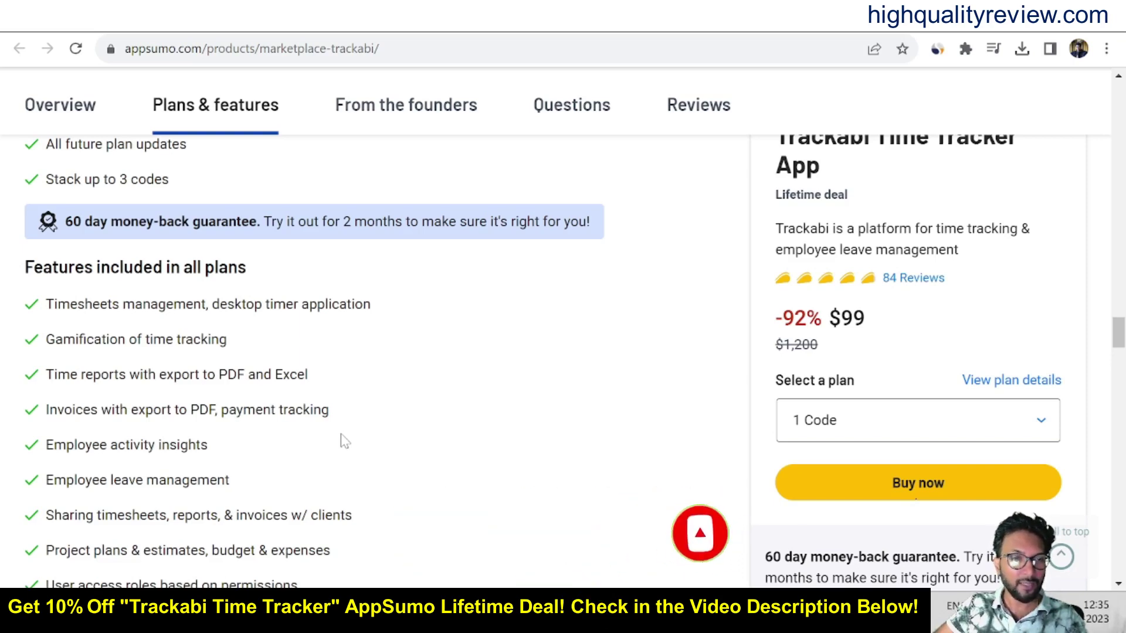
scroll(344, 441, down, 3)
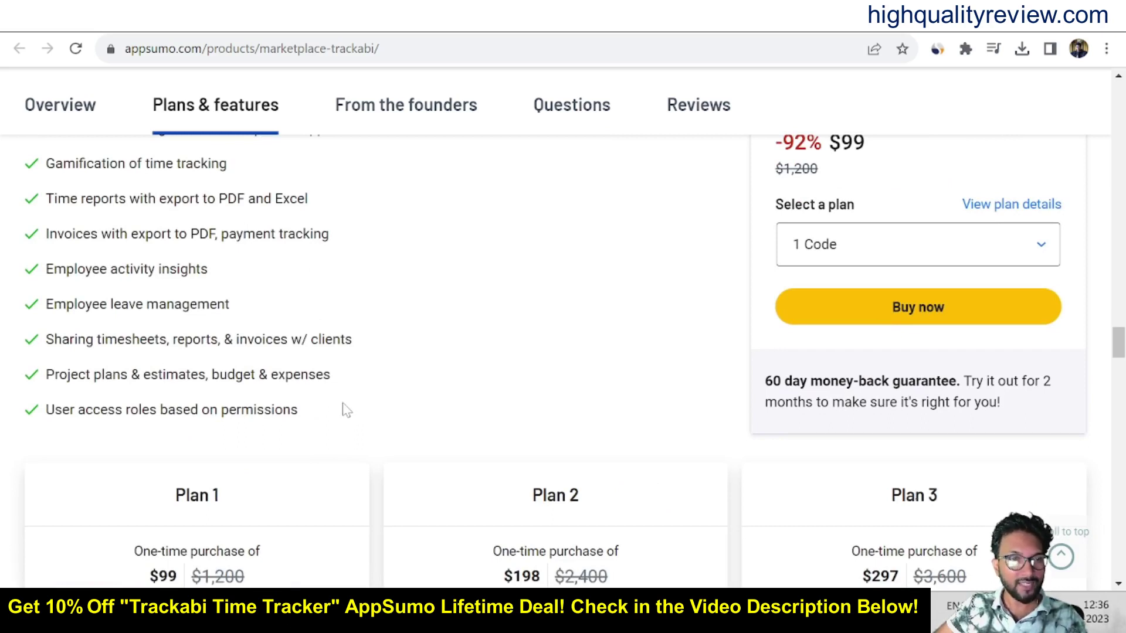
scroll(363, 413, up, 4)
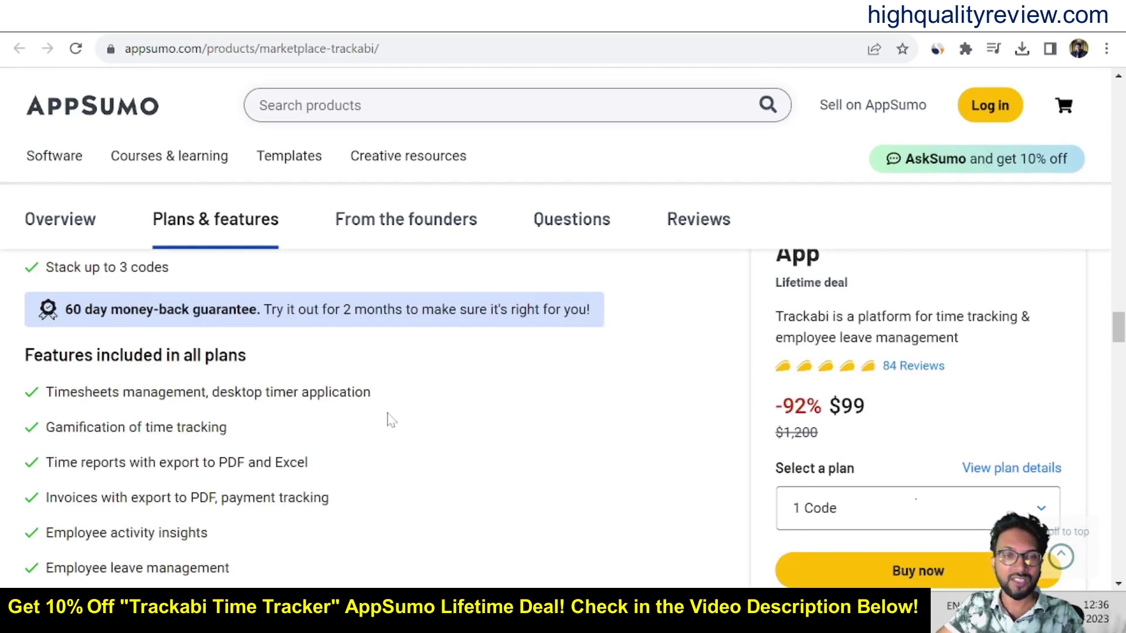
Compare the one-time prices and user limits of Plan 1, Plan 2 and Plan 3.
scroll(437, 421, down, 6)
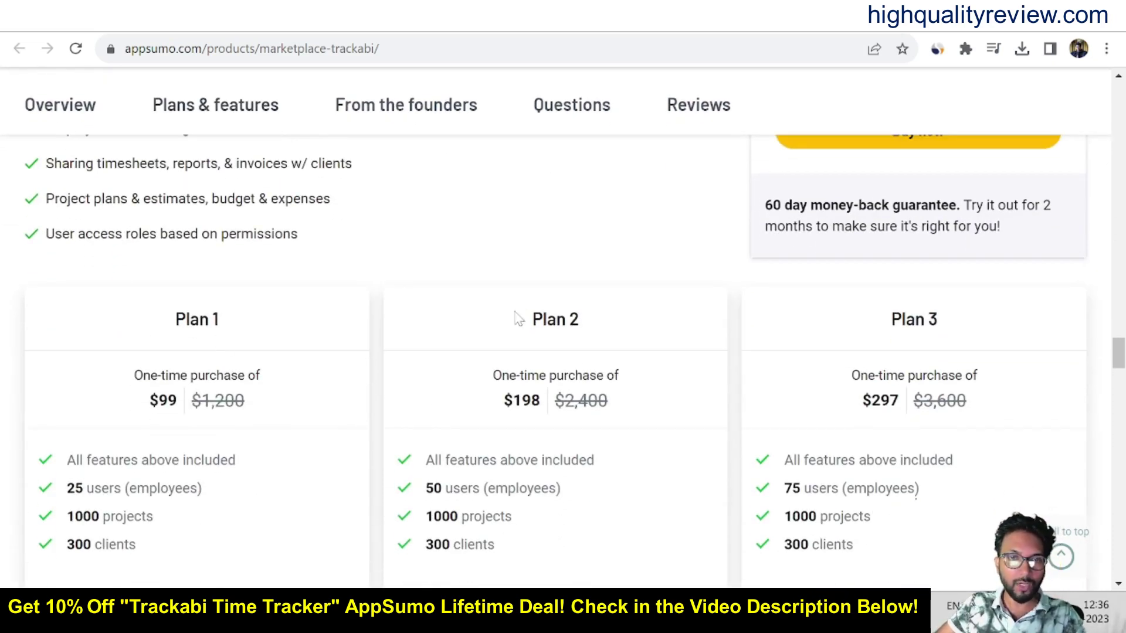
scroll(417, 419, down, 2)
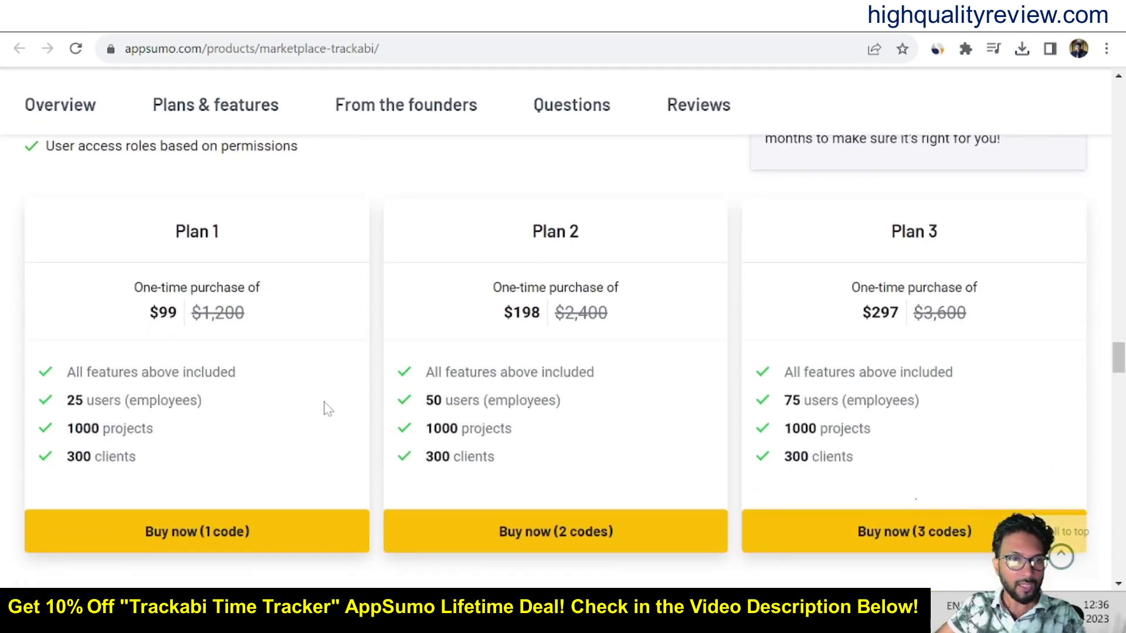
drag(145, 316, 177, 314)
drag(499, 316, 544, 316)
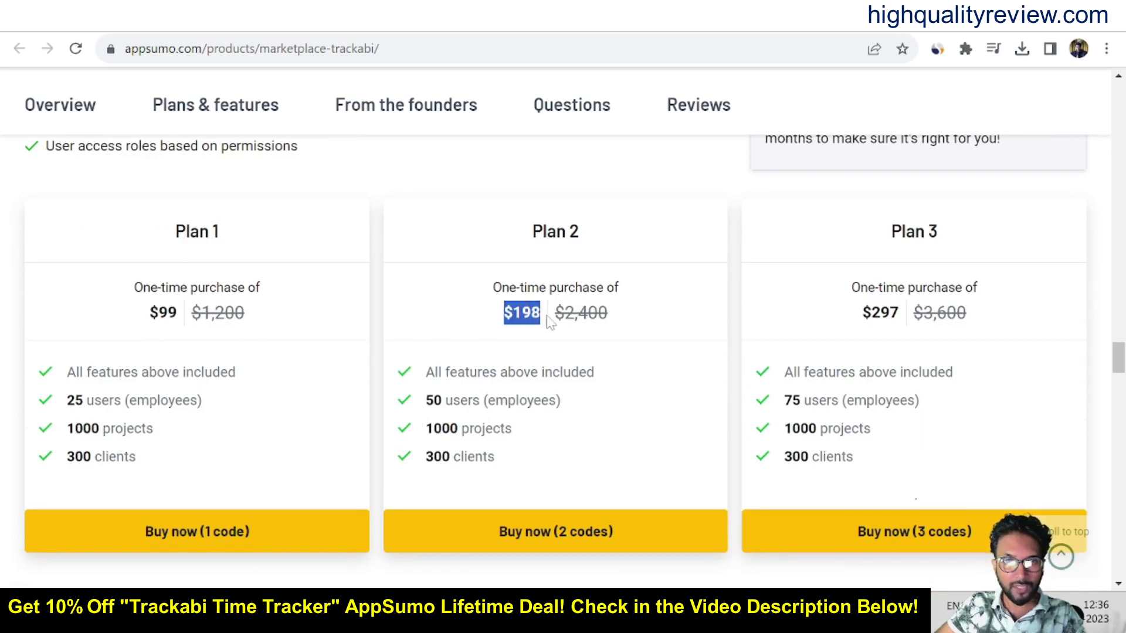
drag(861, 314, 901, 317)
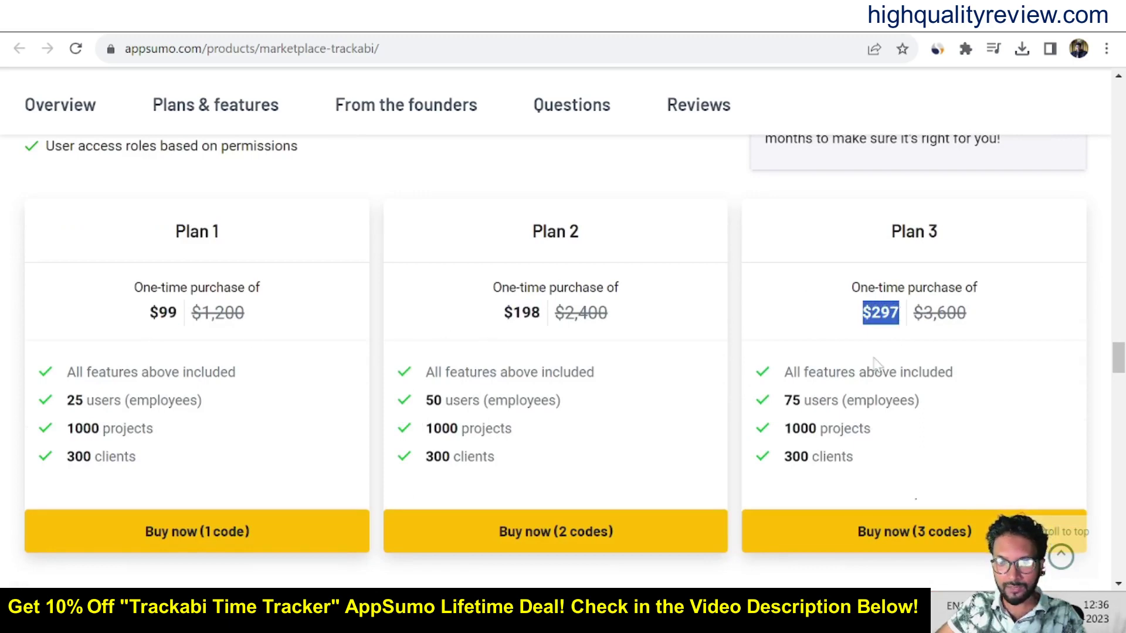
scroll(785, 418, down, 2)
scroll(784, 418, up, 2)
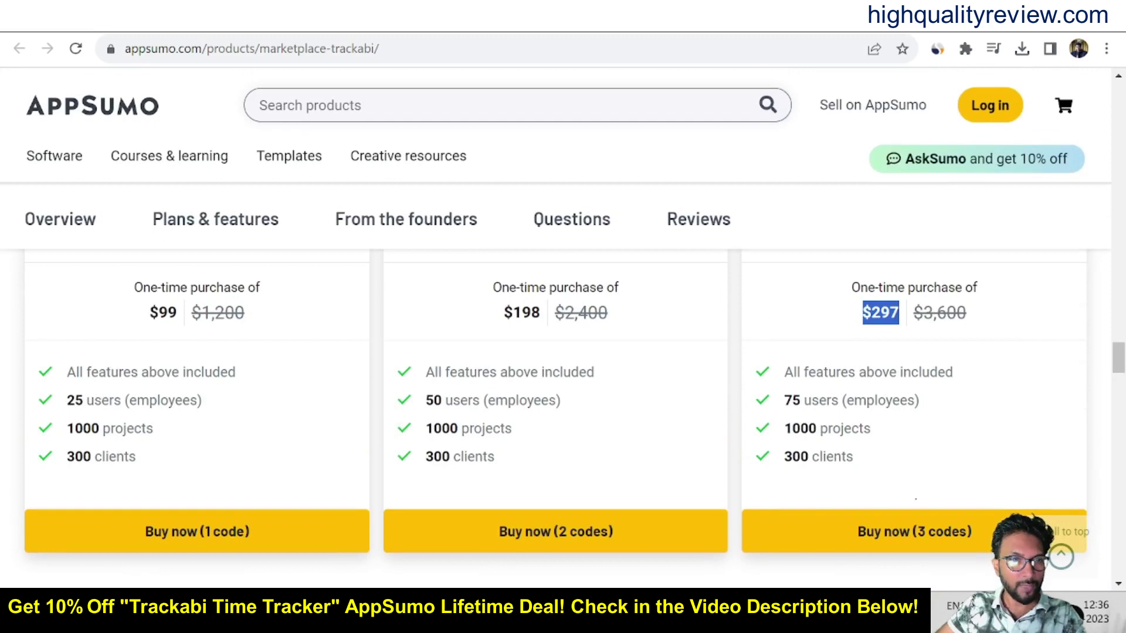
click(784, 417)
drag(426, 402, 472, 403)
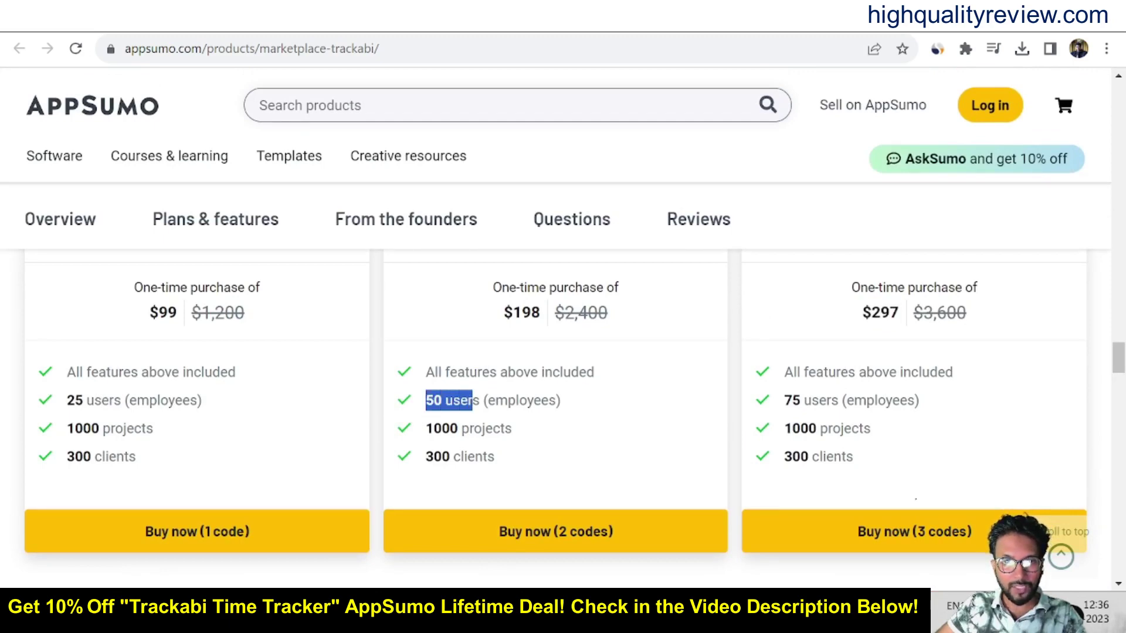
click(740, 479)
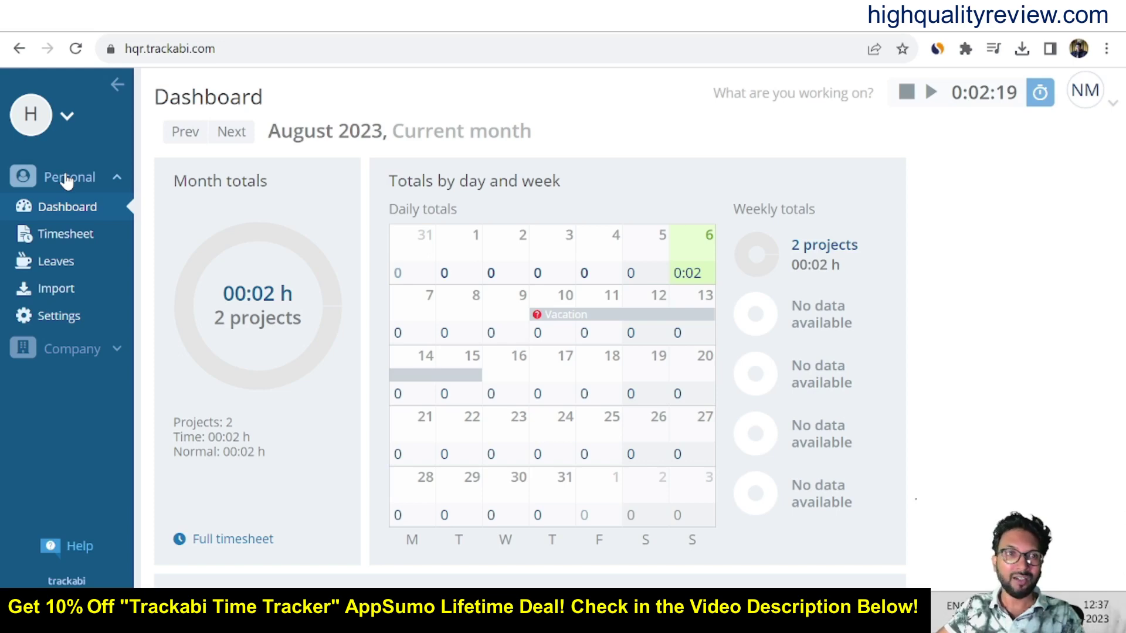
View the entries of the Company section and return to the Personal section.
click(73, 352)
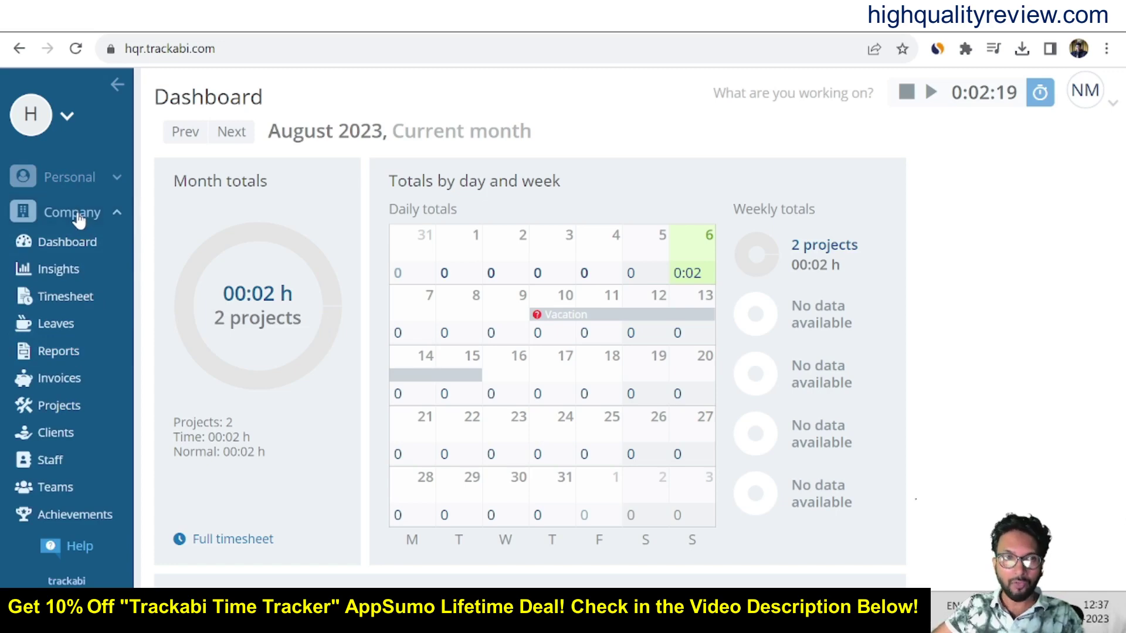
click(82, 183)
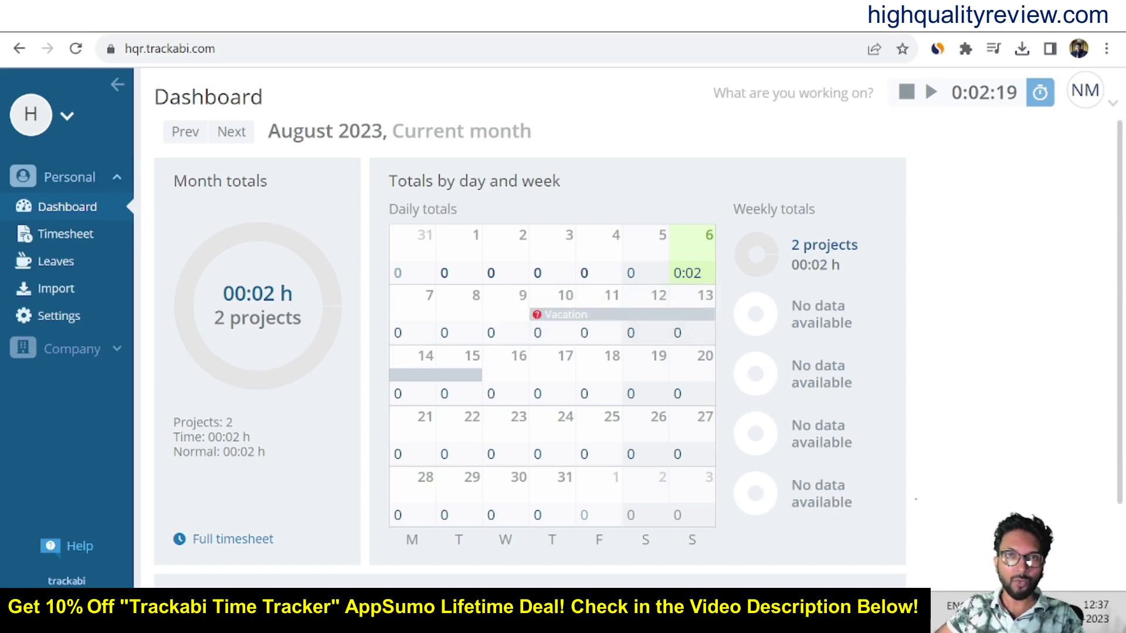
Open the personal timesheet, run the work timer for a few seconds and pause it.
click(47, 240)
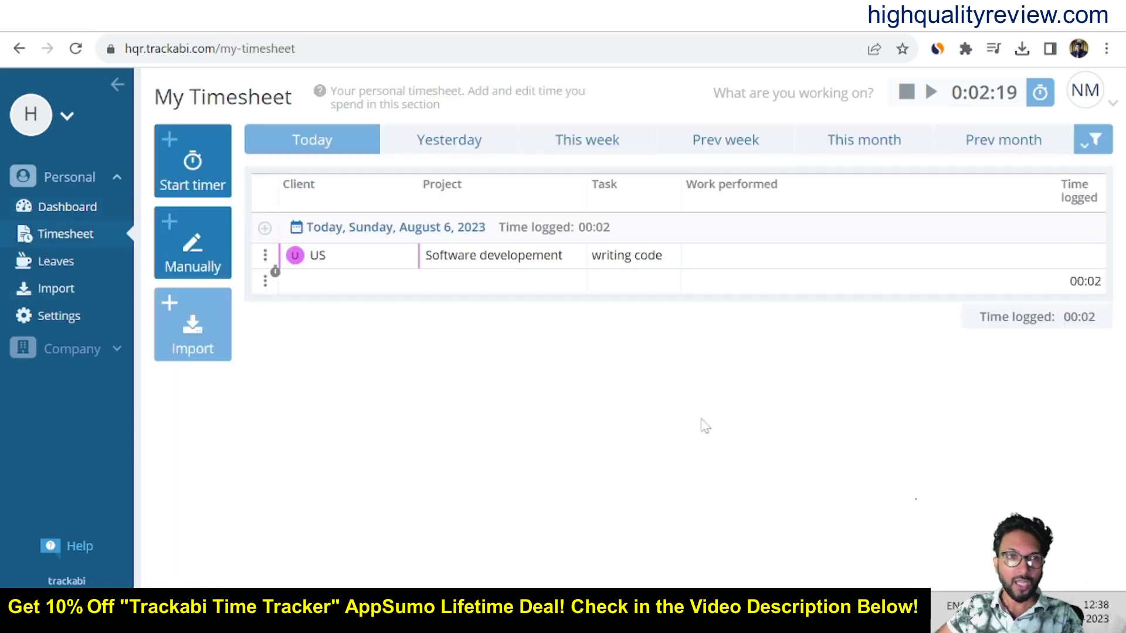
click(932, 93)
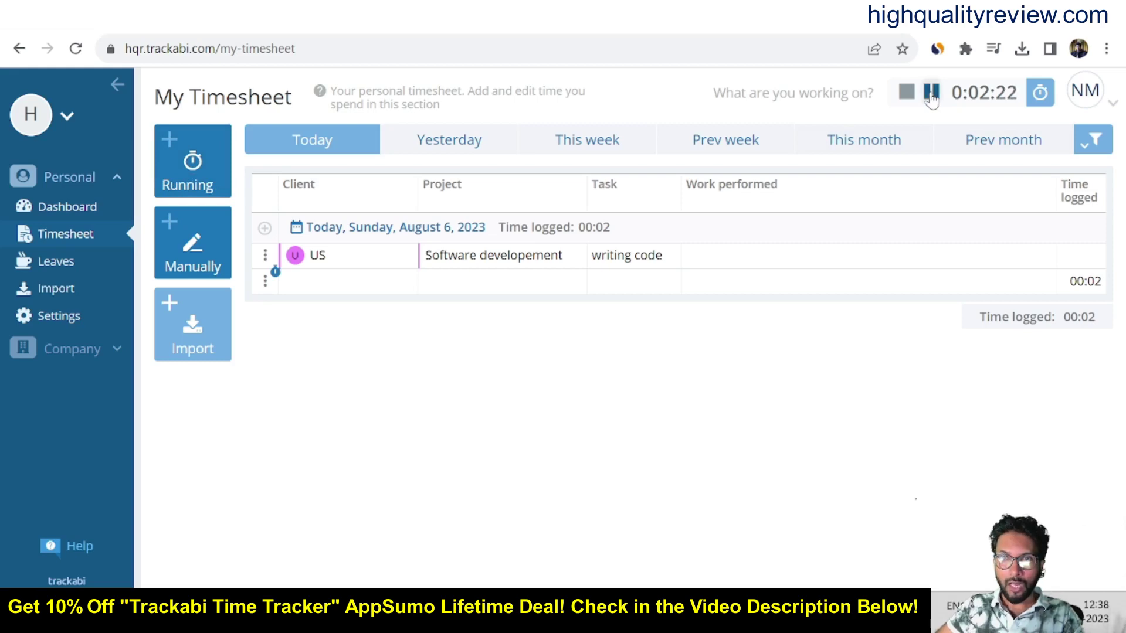
click(931, 93)
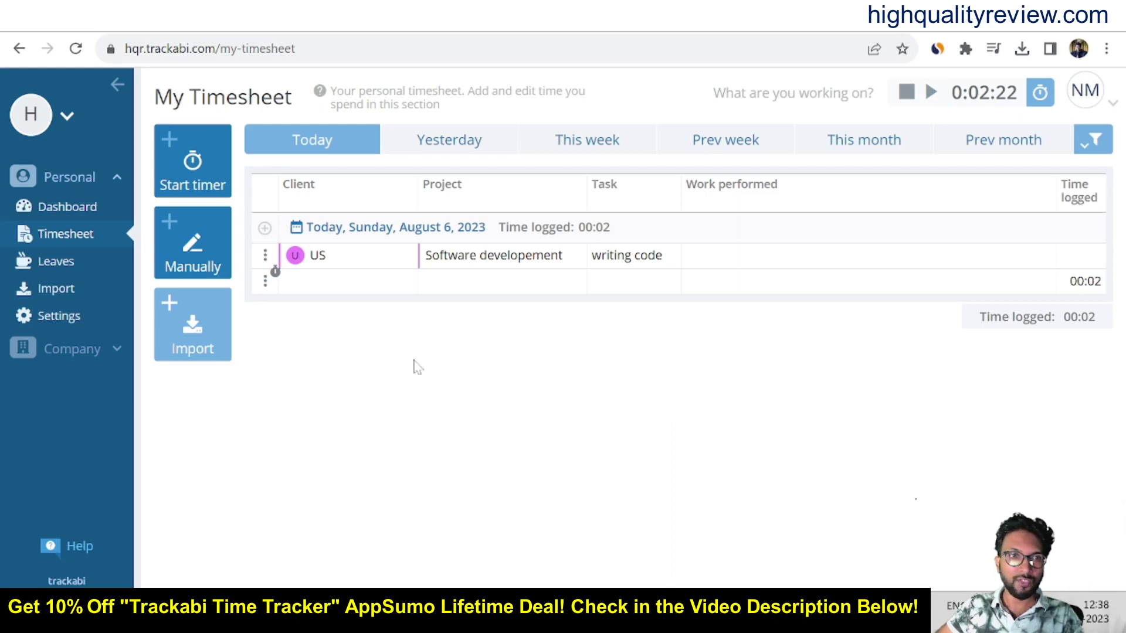
Begin a manual time record and add a new client named "Uk client" to it.
click(189, 261)
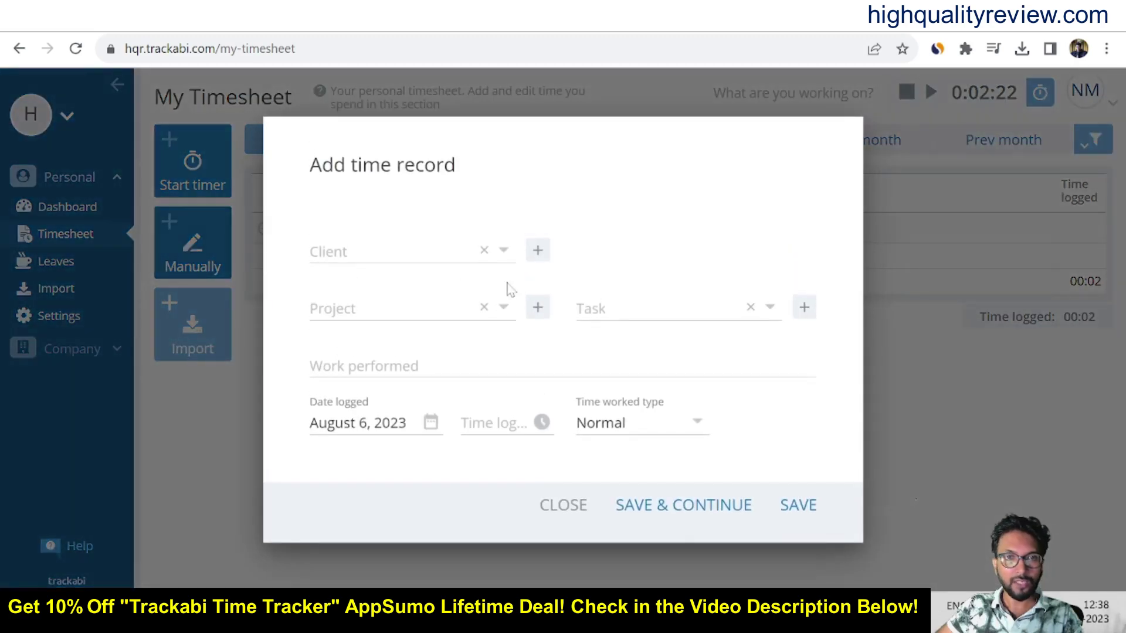
click(538, 253)
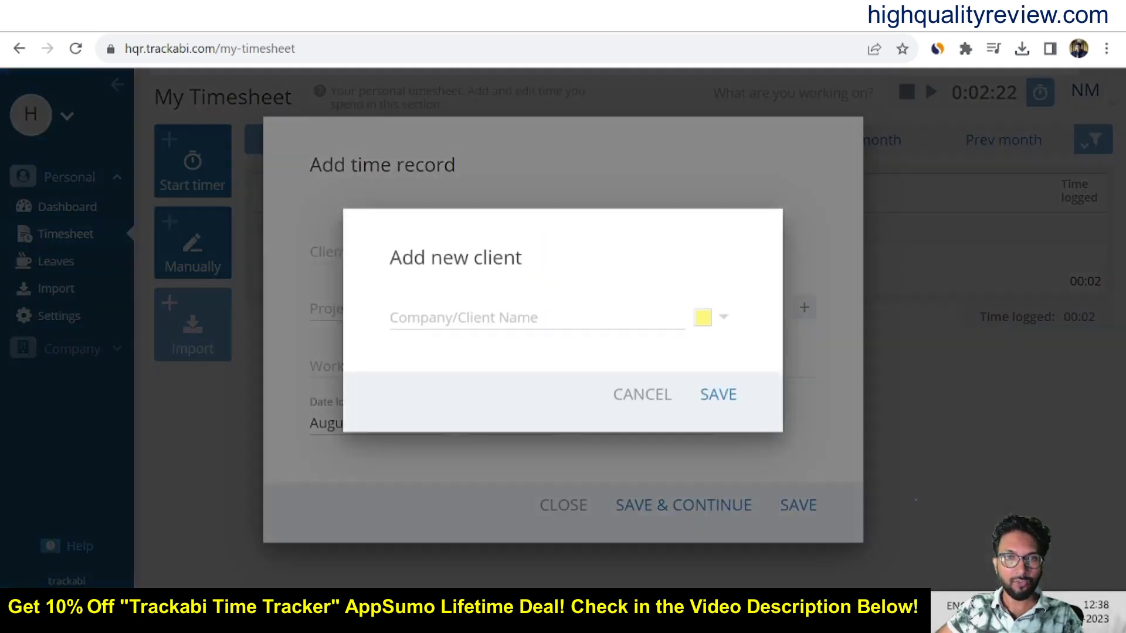
click(496, 329)
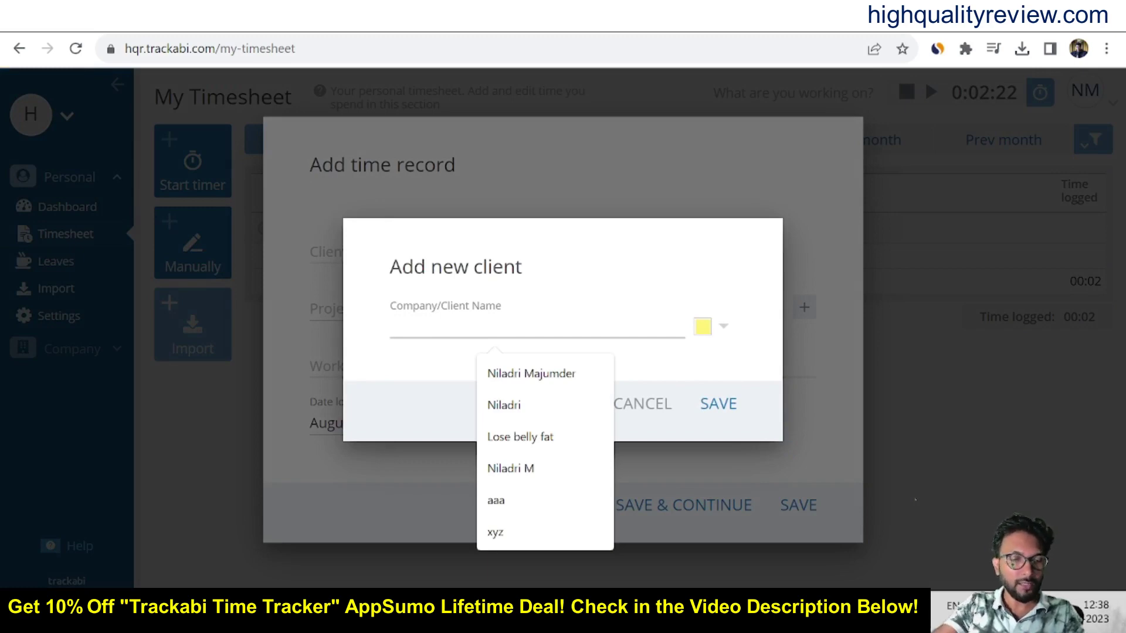
text(U)
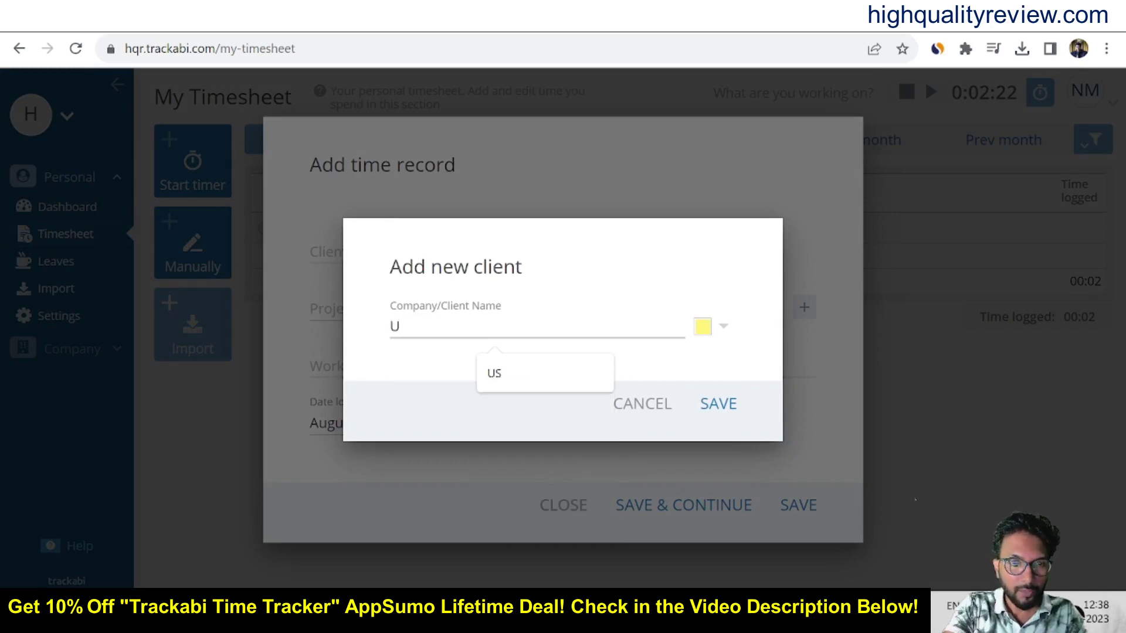
text(k cli)
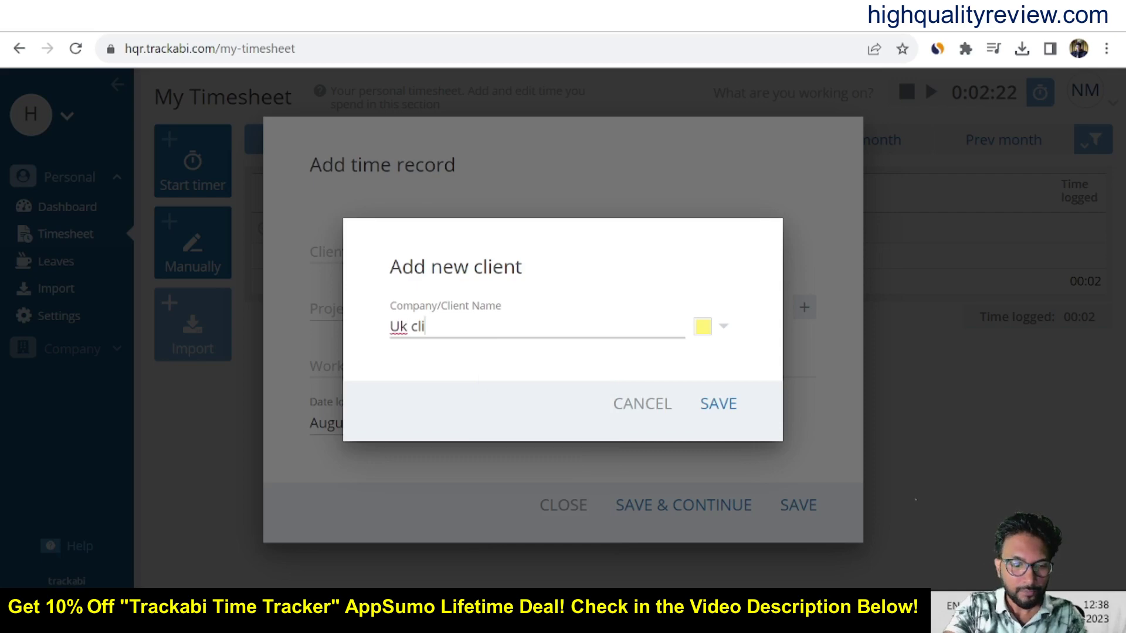
text(ent)
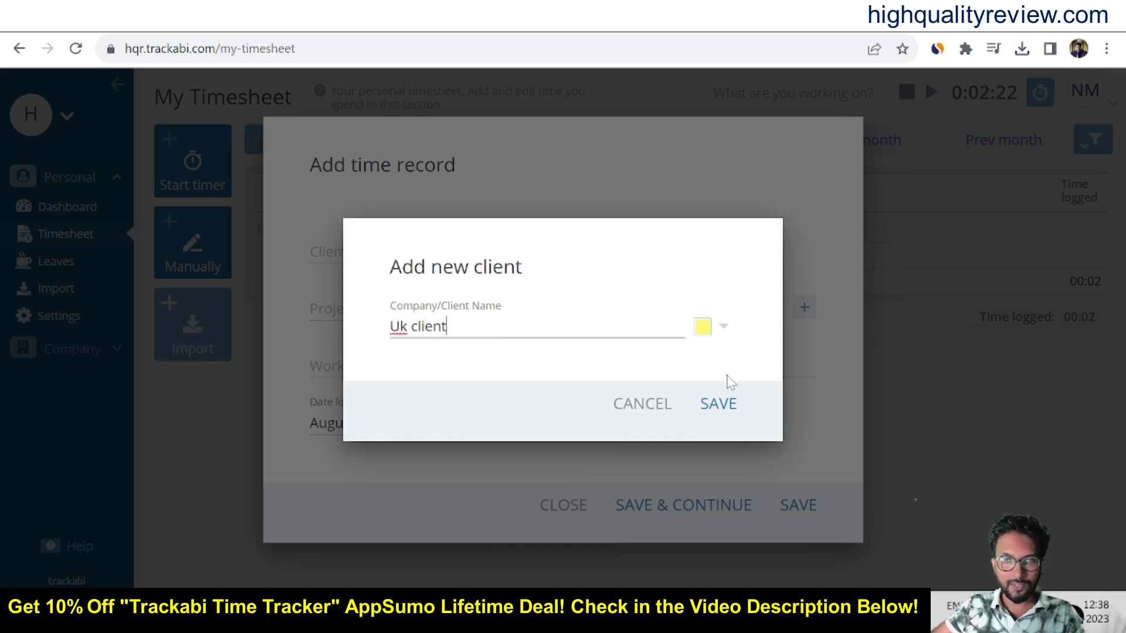
click(726, 406)
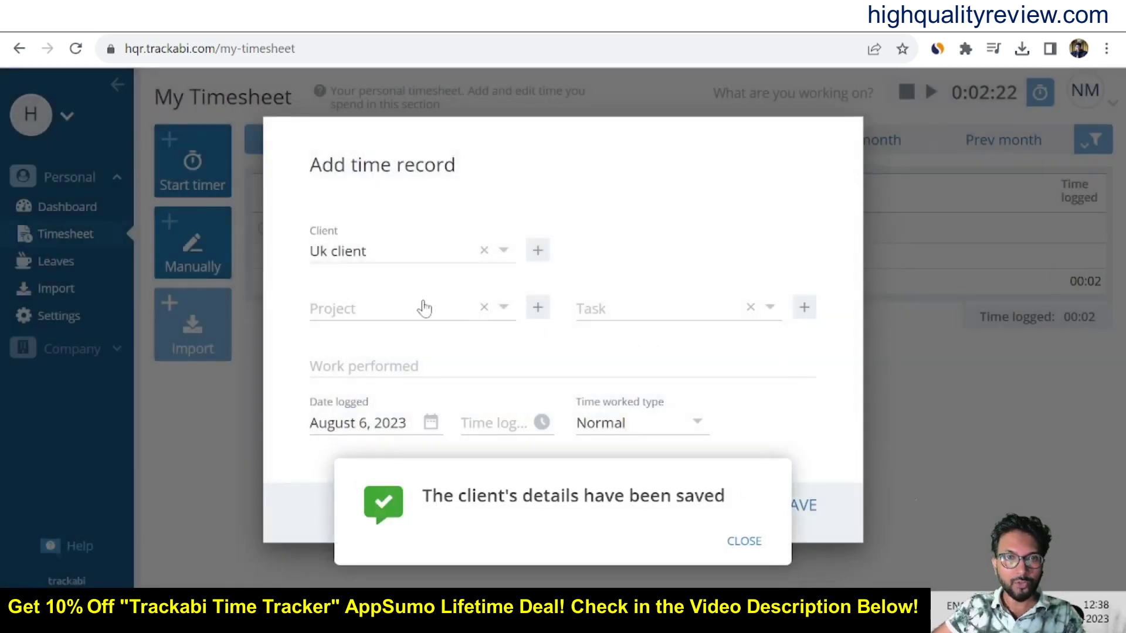
Create the project "creating a employee management software" for Uk client within the time record.
click(424, 309)
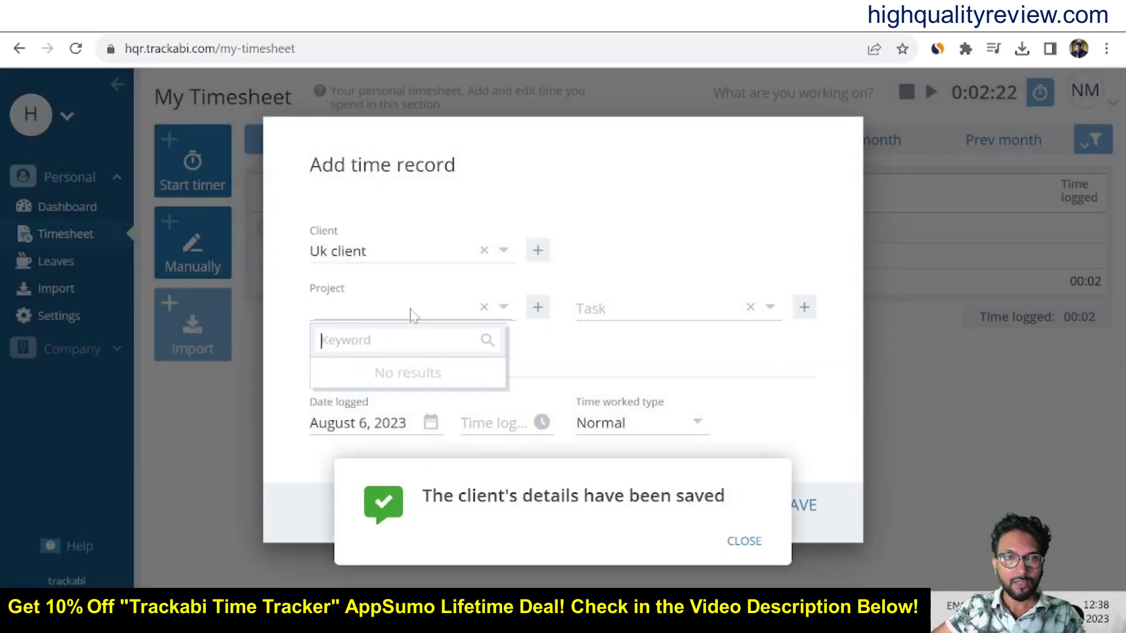
click(538, 308)
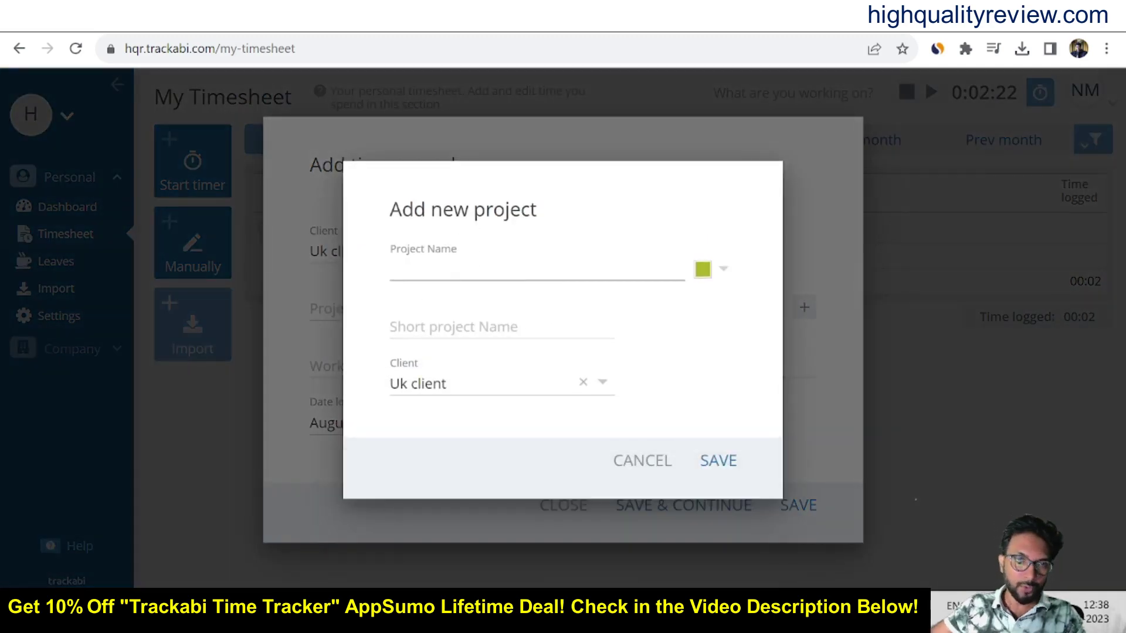
text(creating a employee management)
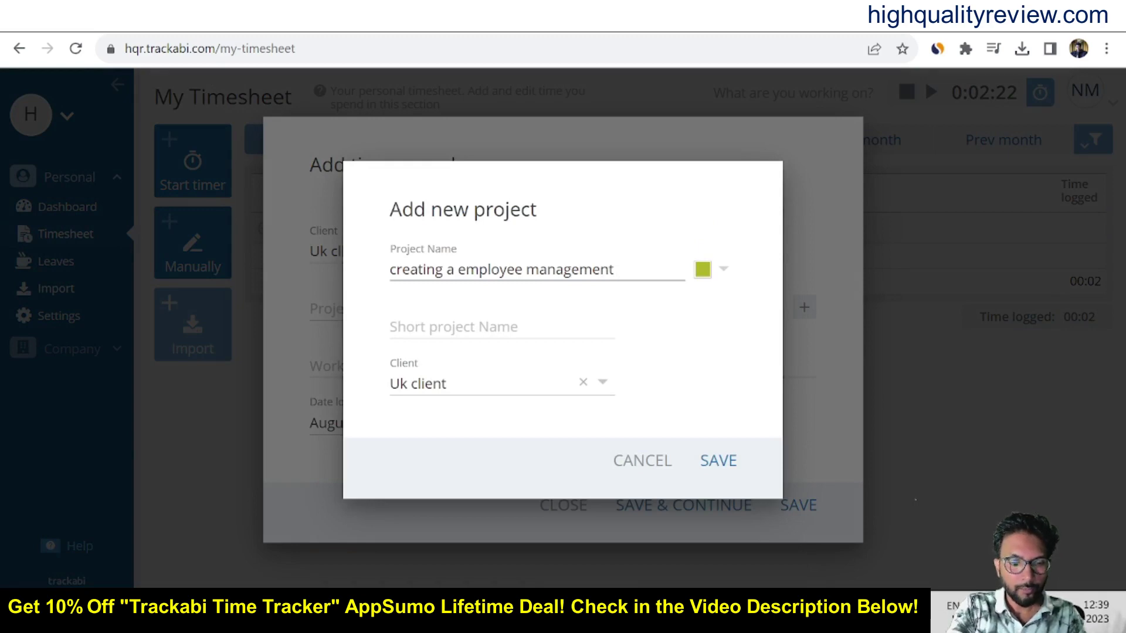
text( sof)
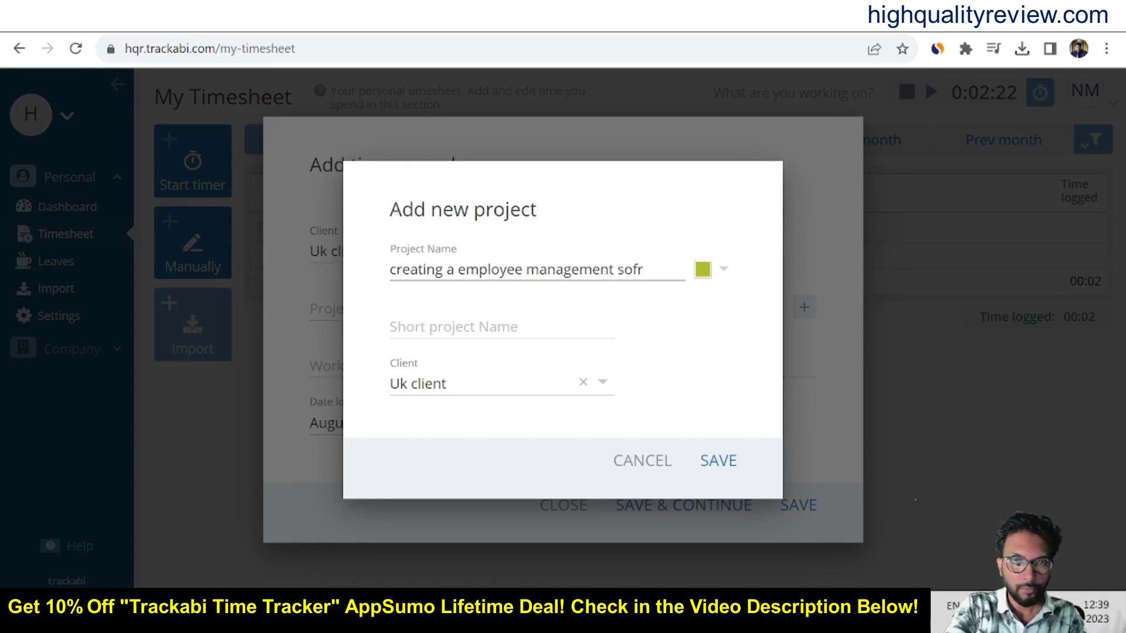
text(tware)
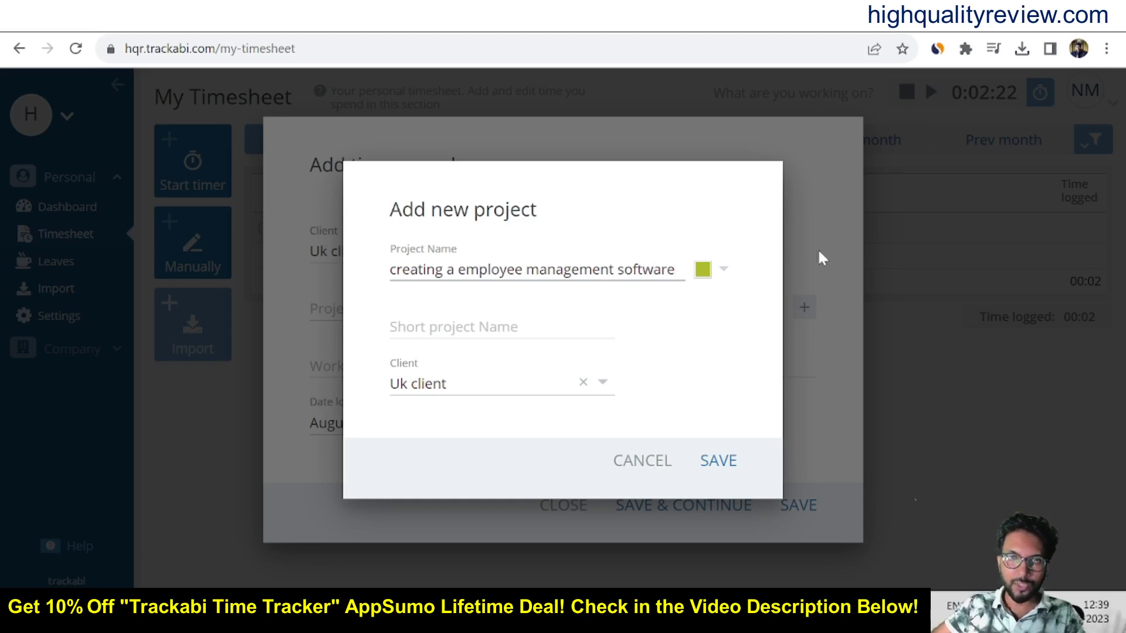
click(762, 283)
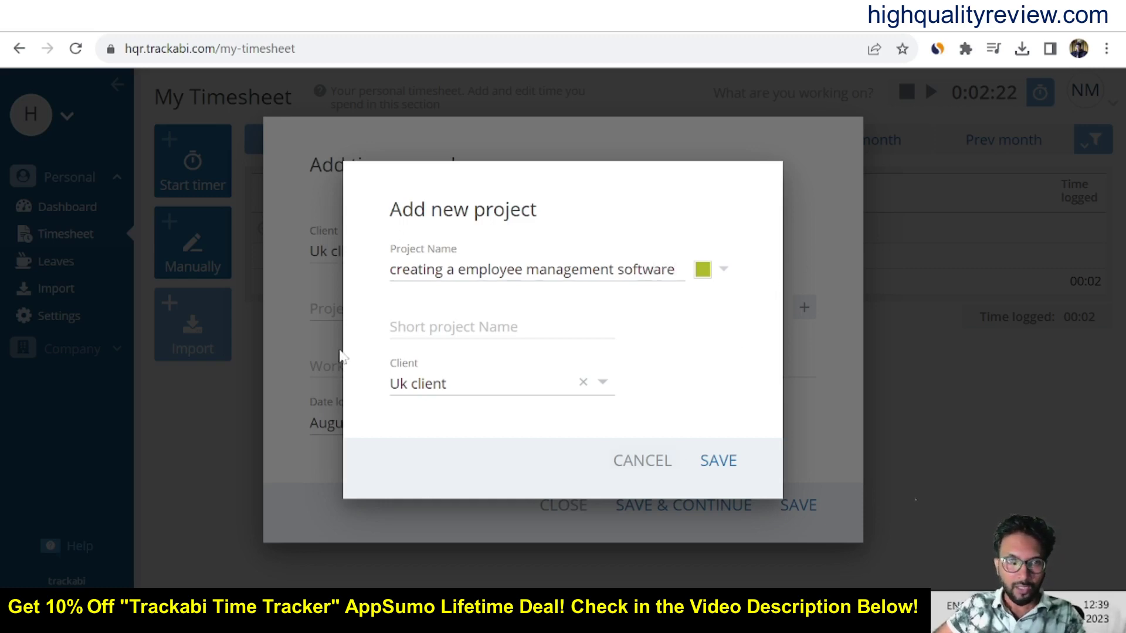
click(719, 460)
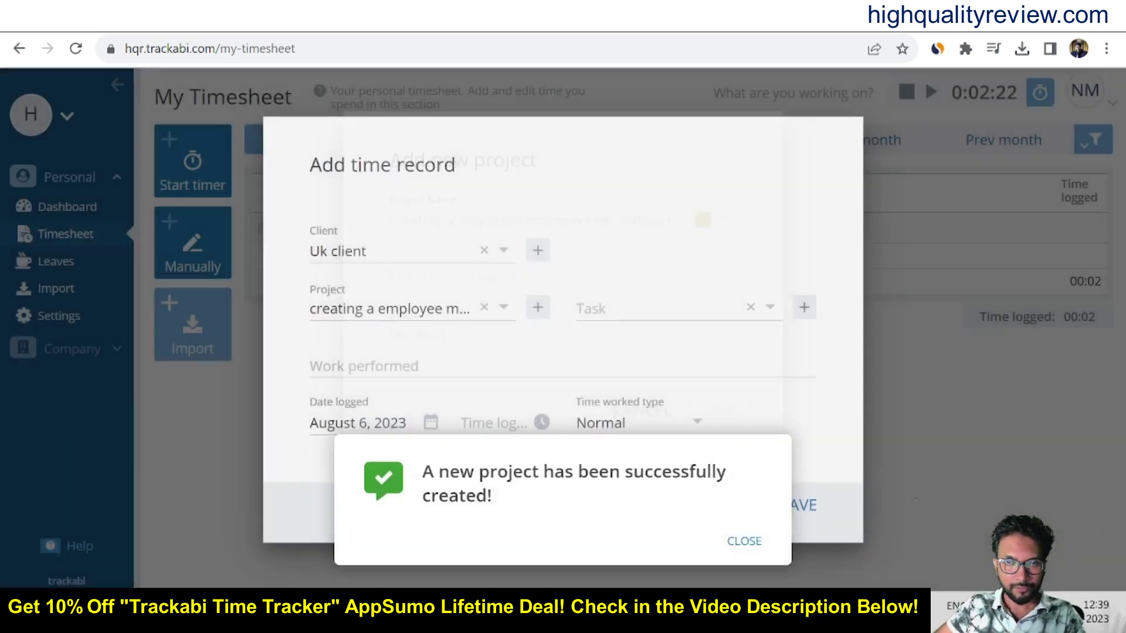
click(743, 541)
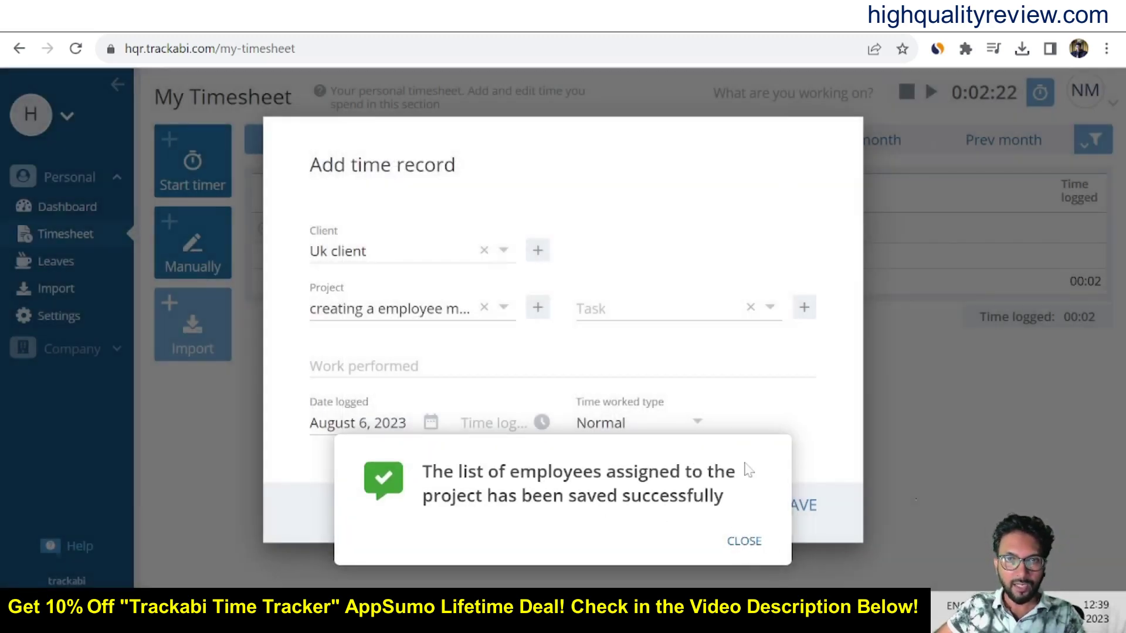
Create the task "Software developement" for the employee management software project and save the time record.
click(743, 541)
click(625, 311)
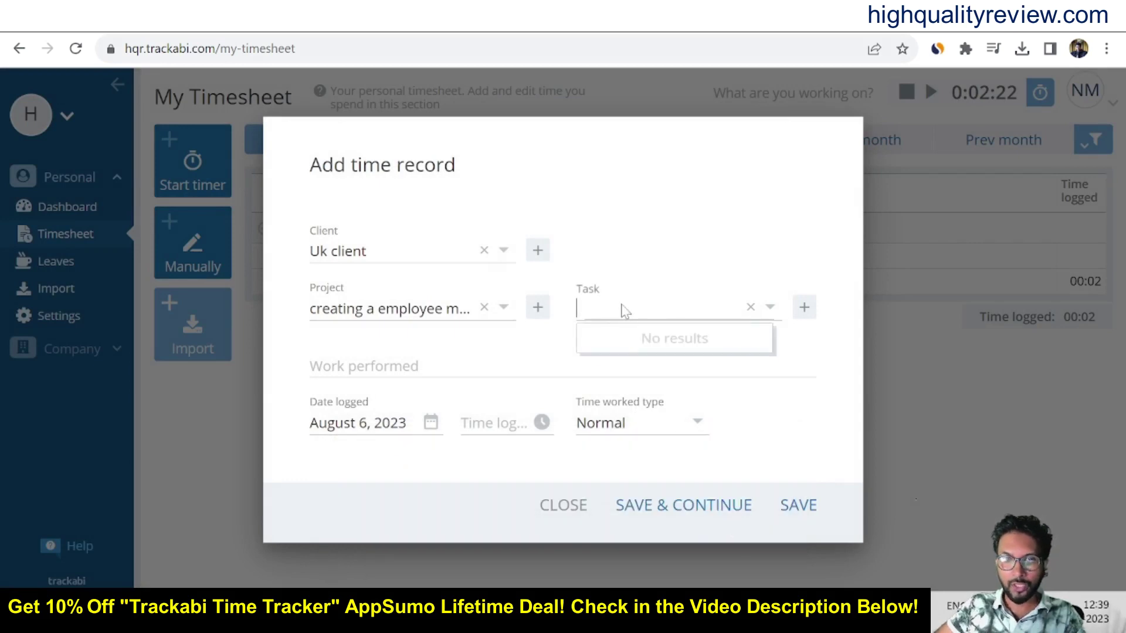
click(805, 308)
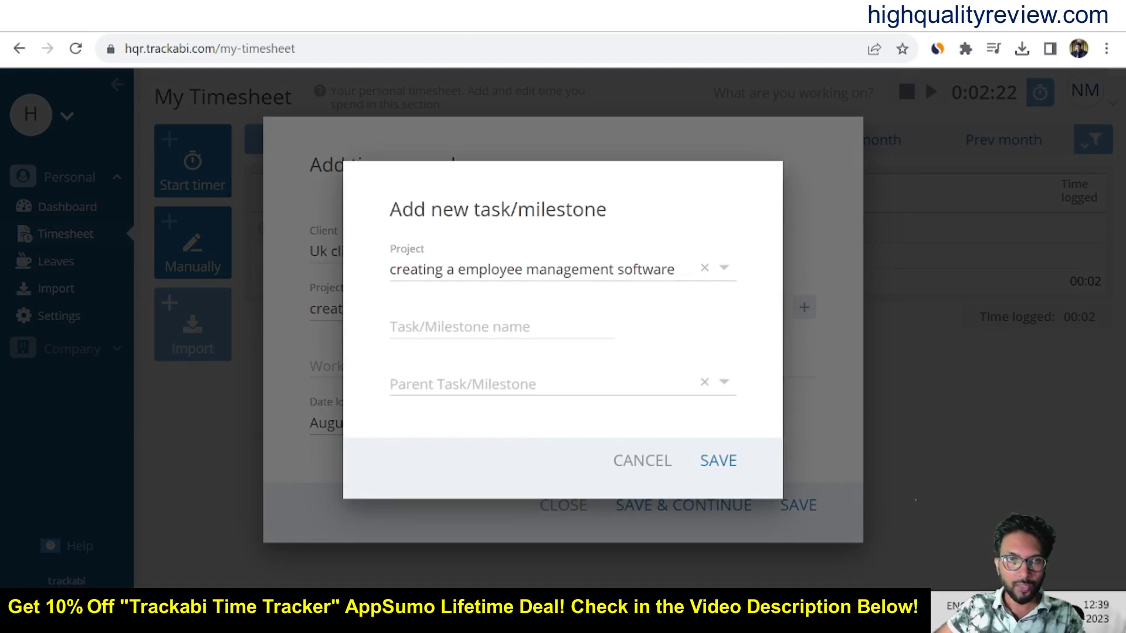
click(469, 327)
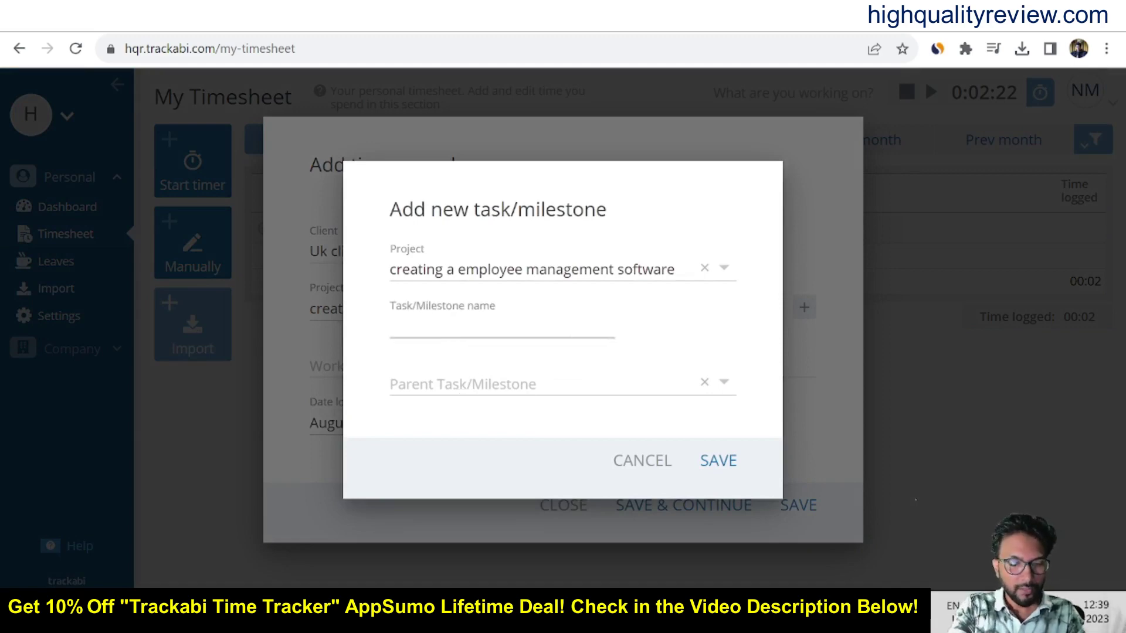
text(Wr)
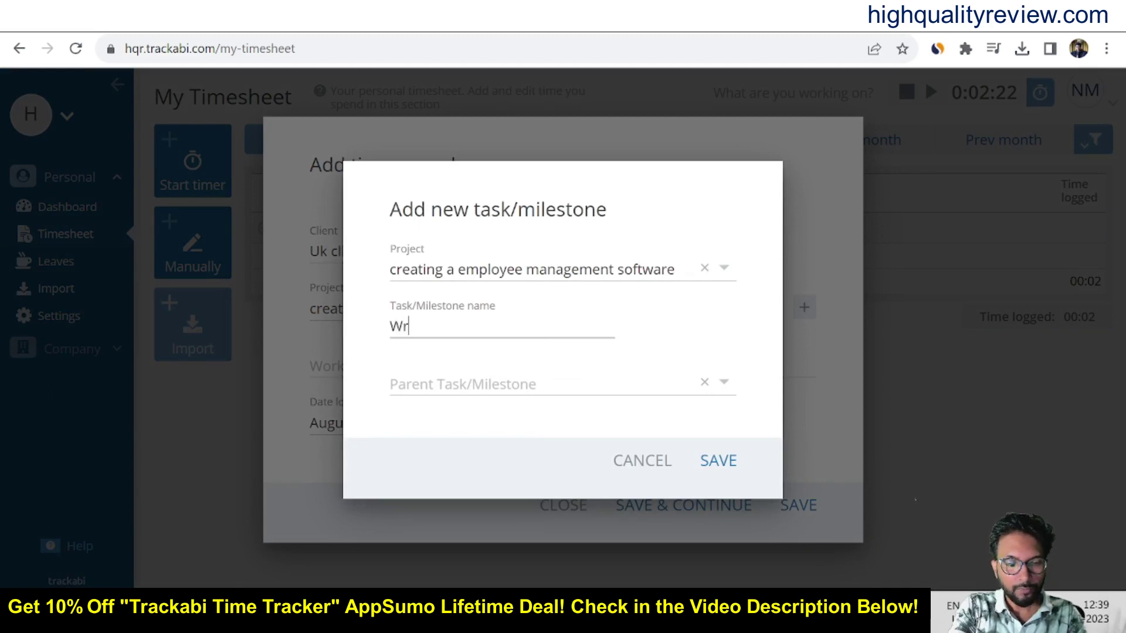
key(BackSpace)
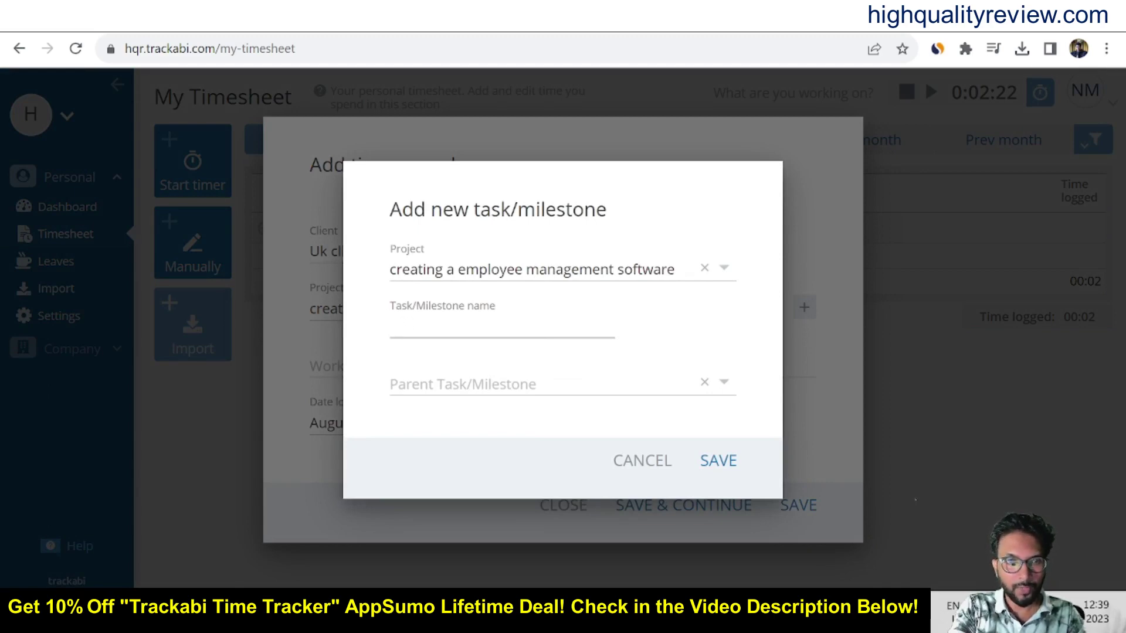
text(Sof)
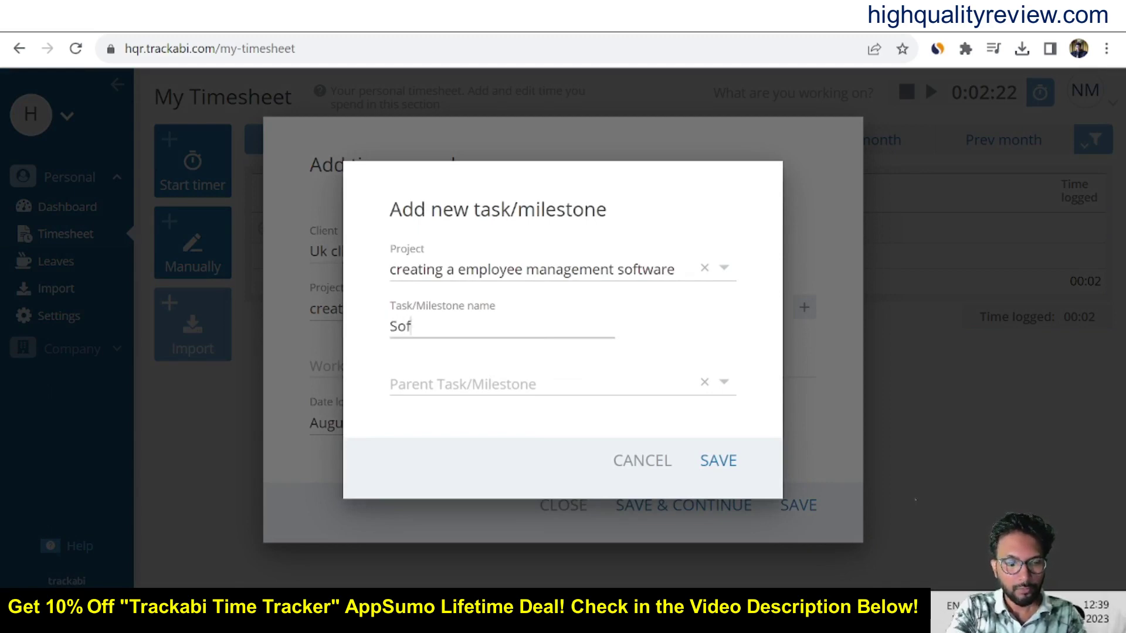
text(tw)
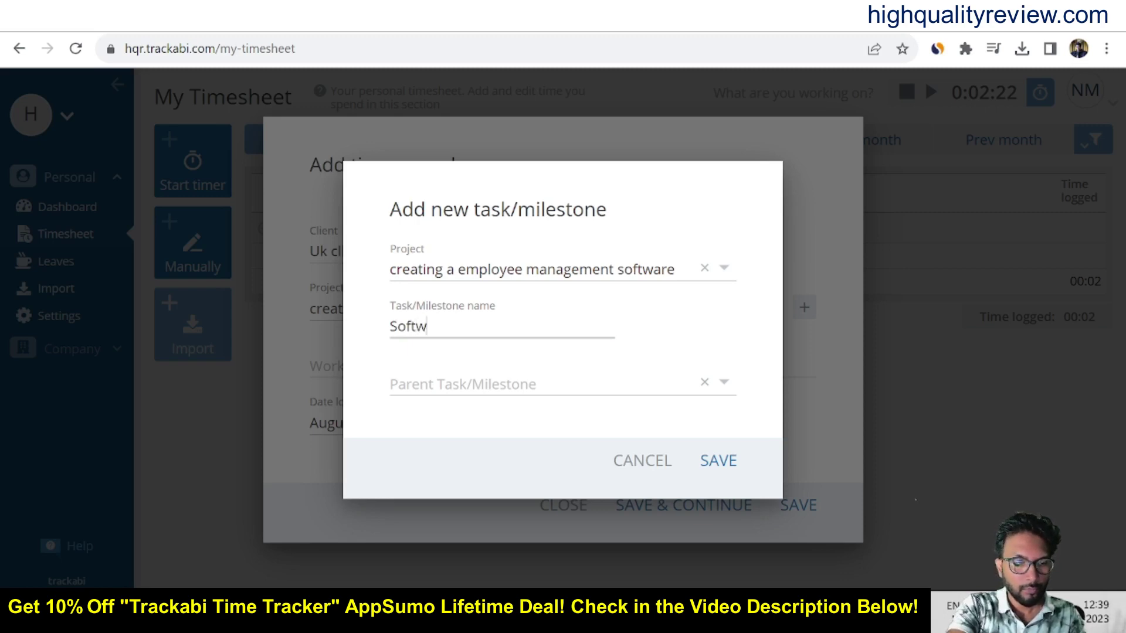
text(are d)
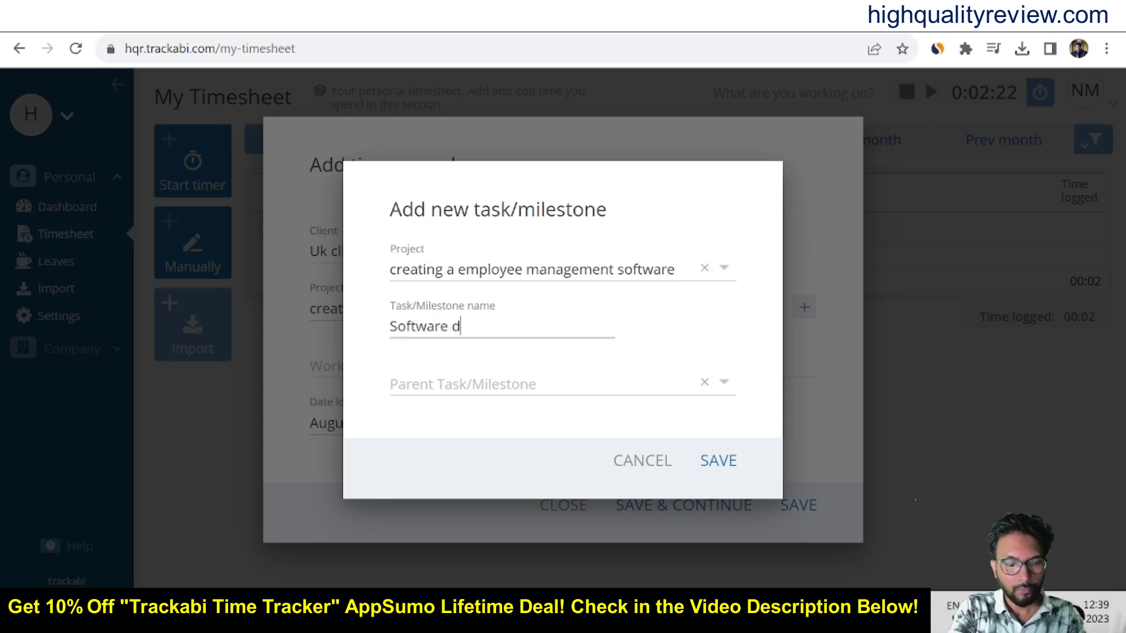
text(evelopement)
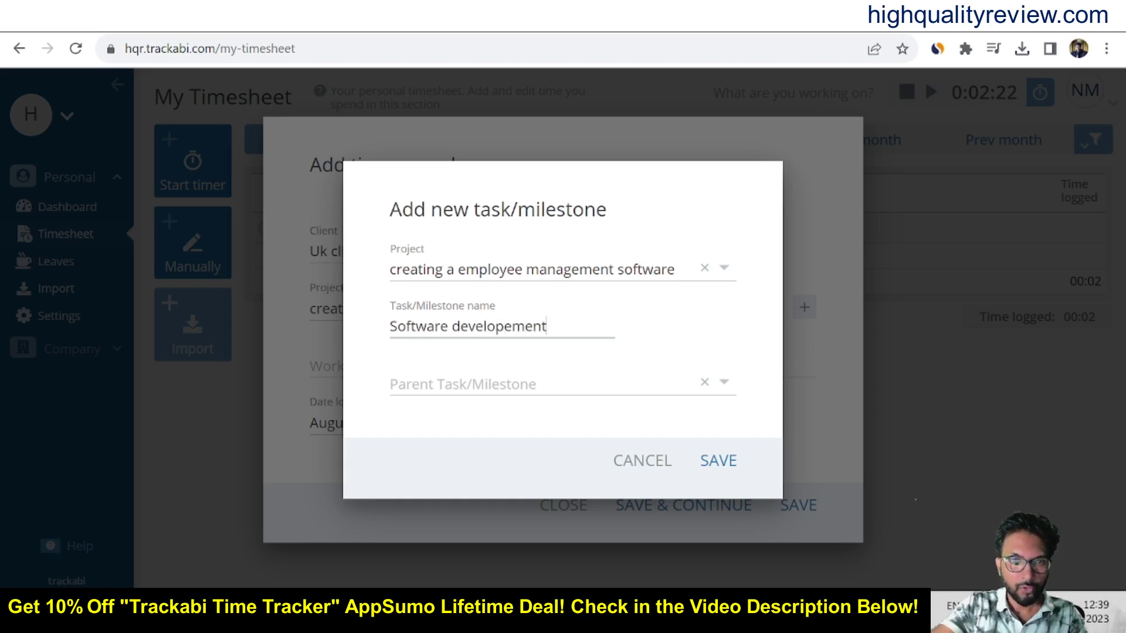
click(719, 461)
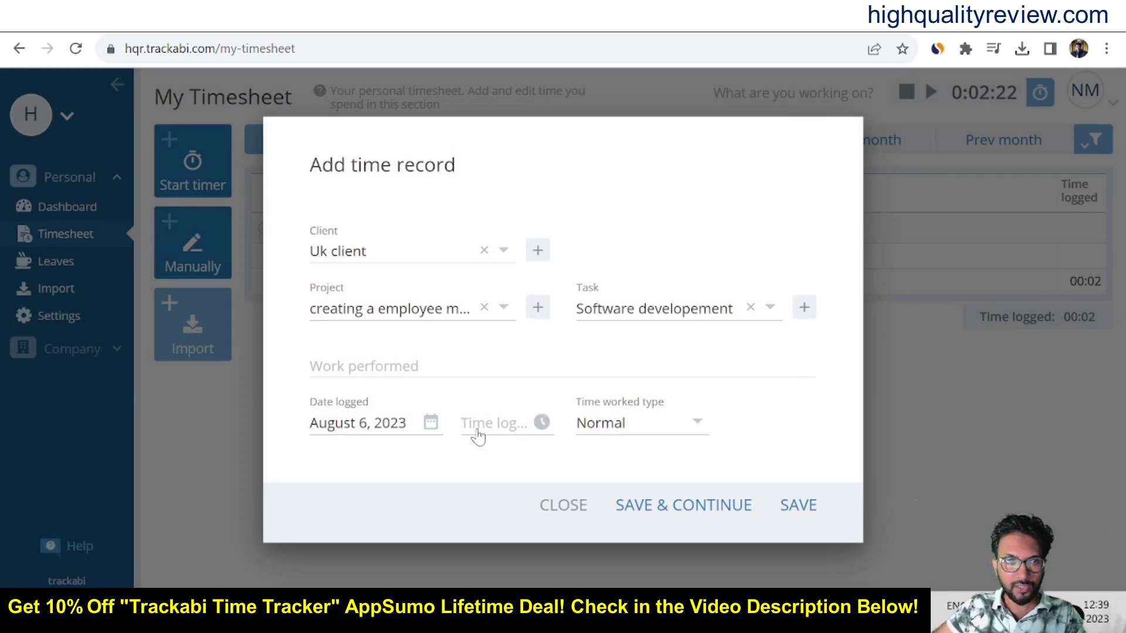
click(799, 506)
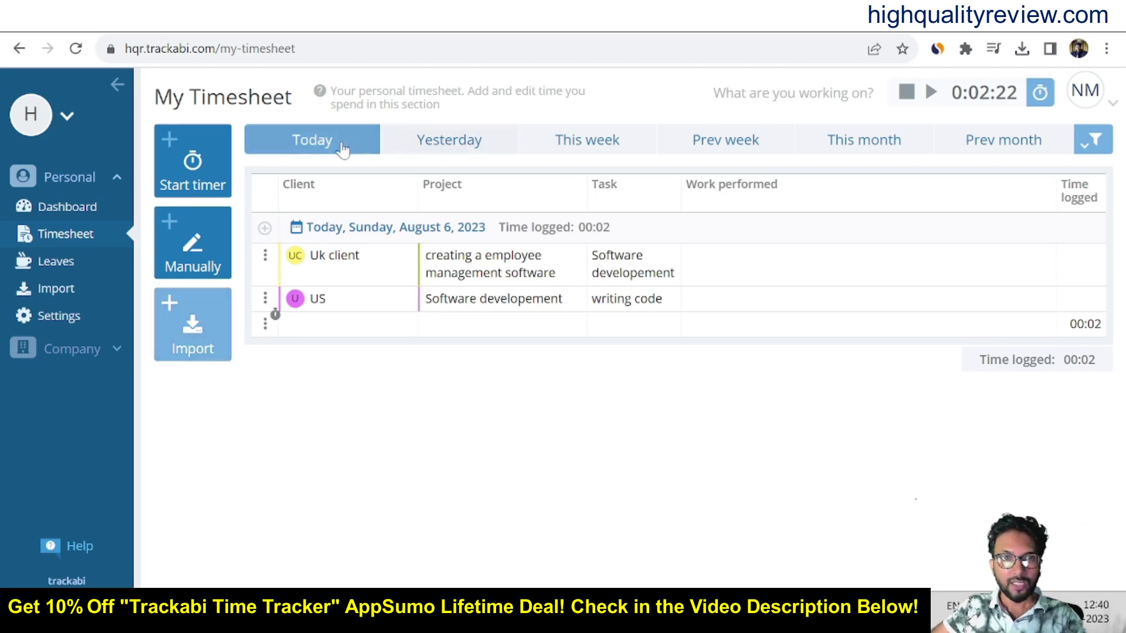
Browse the timesheet periods from yesterday to the previous month, show the filter options and return to today's entries.
click(448, 143)
click(592, 147)
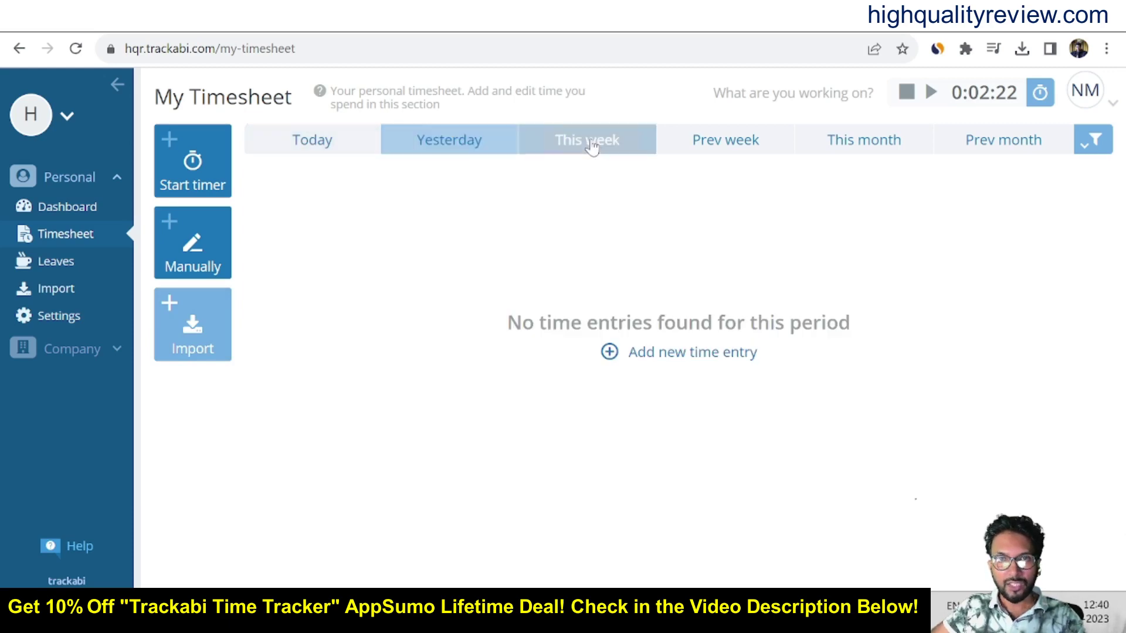
click(719, 143)
click(892, 144)
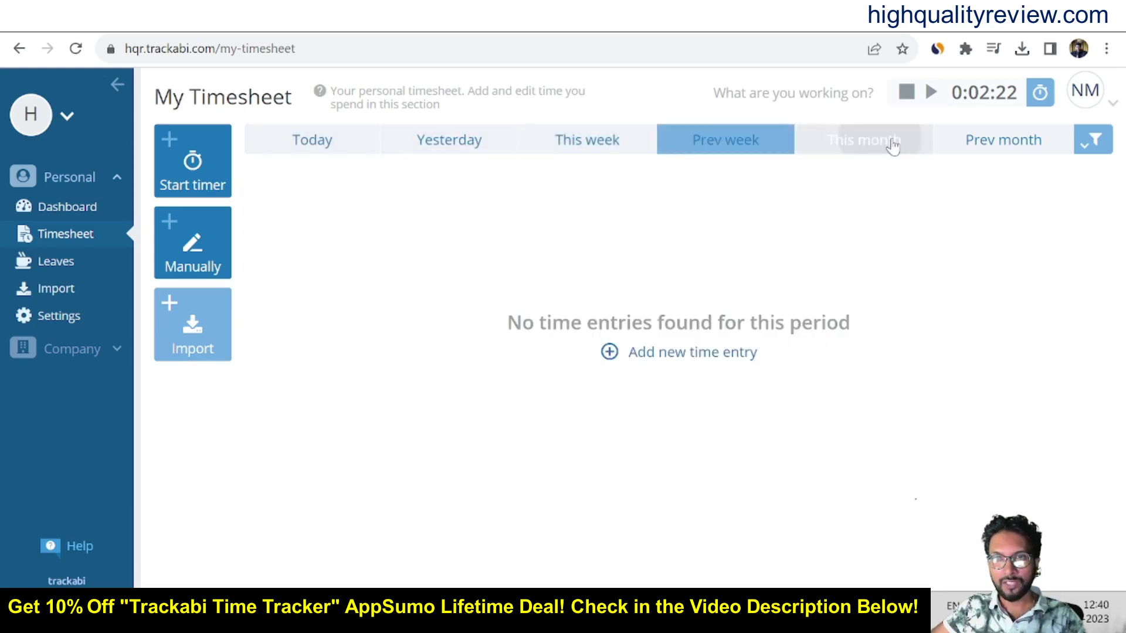
click(1015, 151)
click(1095, 141)
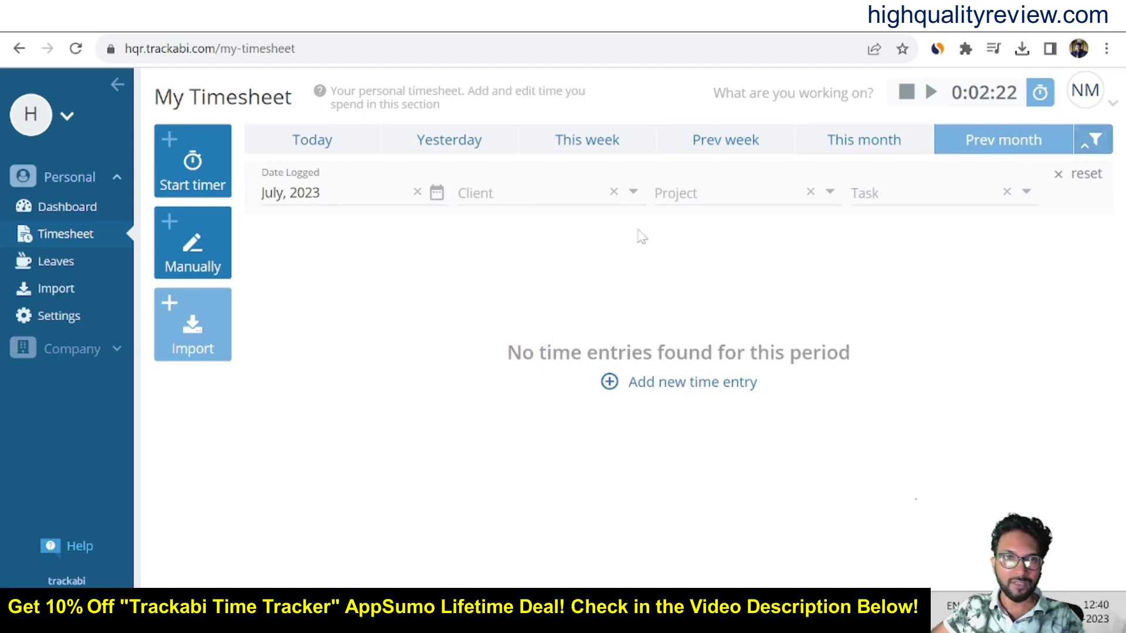
click(312, 141)
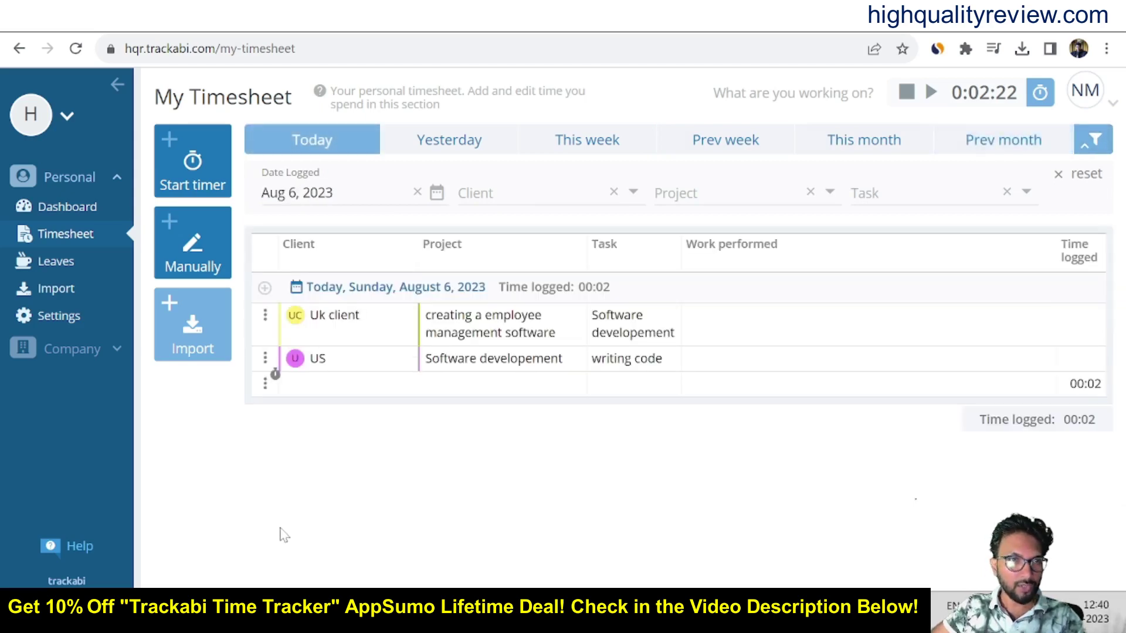
Open the personal leave schedule and look through the 2023 calendar as far as the August leave.
click(35, 262)
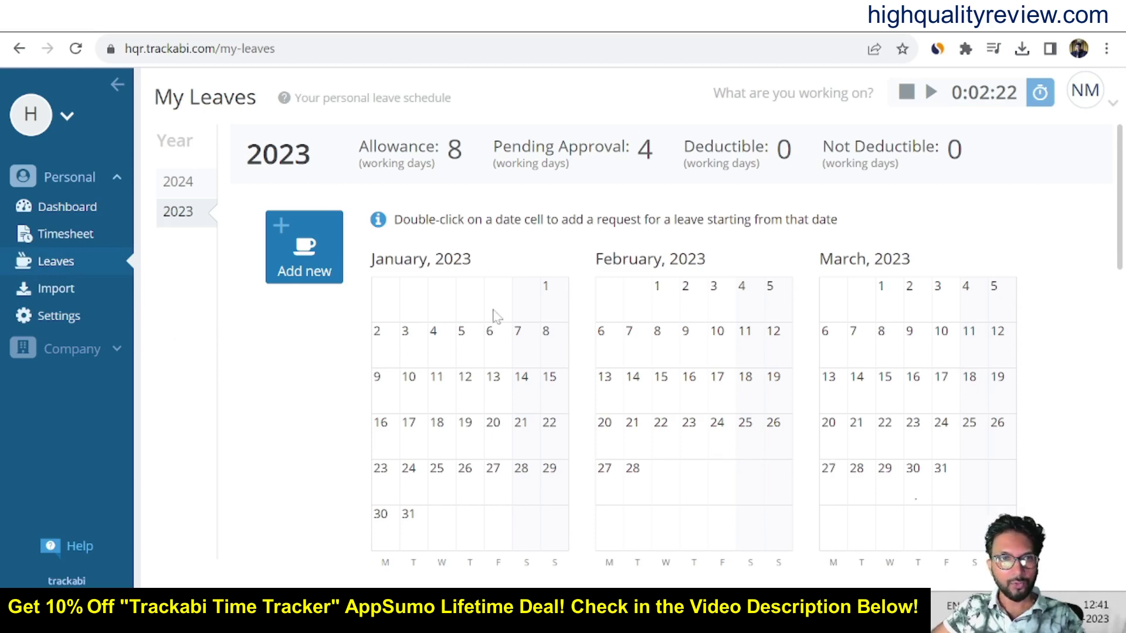
scroll(671, 384, down, 7)
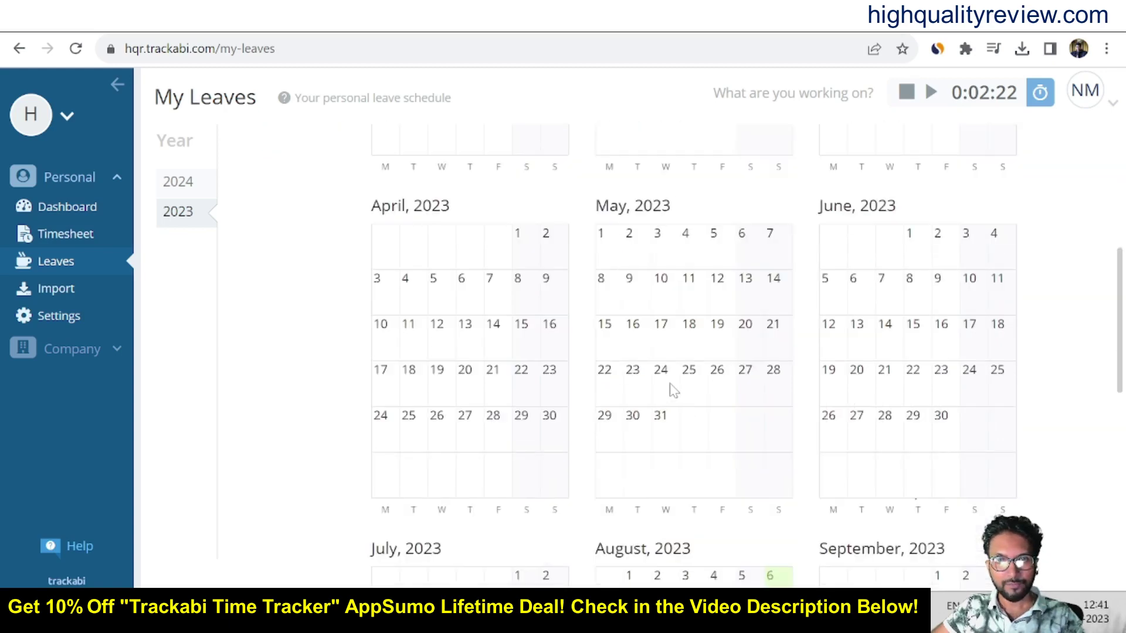
scroll(673, 392, down, 5)
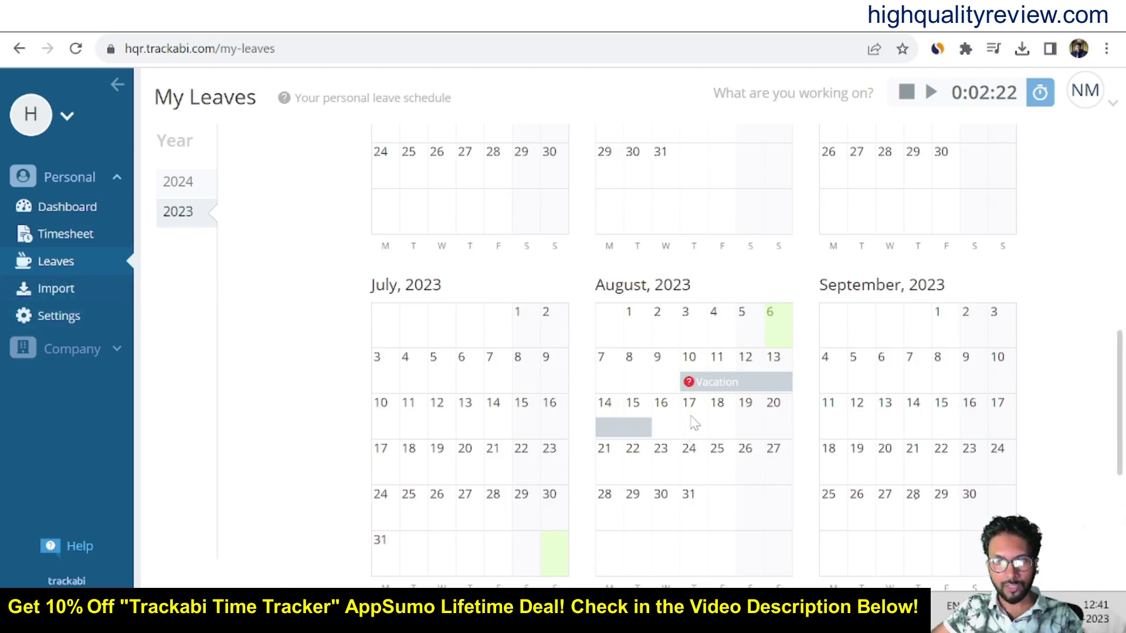
scroll(273, 380, up, 5)
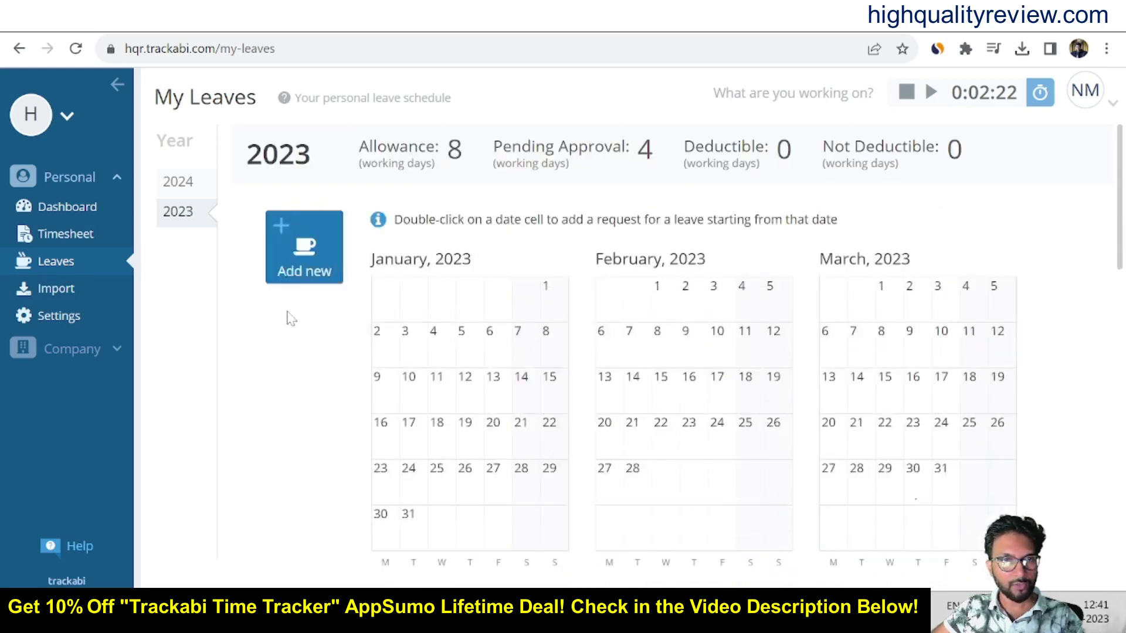
Start a new leave request from Aug 17, 2023 to Aug 22, 2023 with the leave type Vacation.
click(291, 263)
click(413, 290)
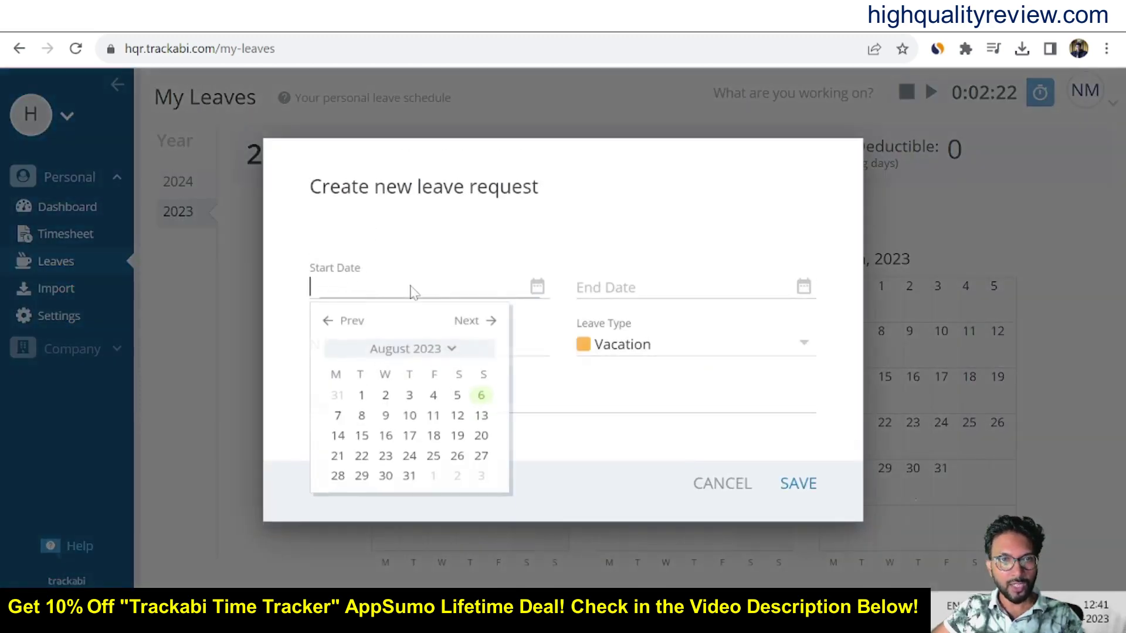
click(410, 448)
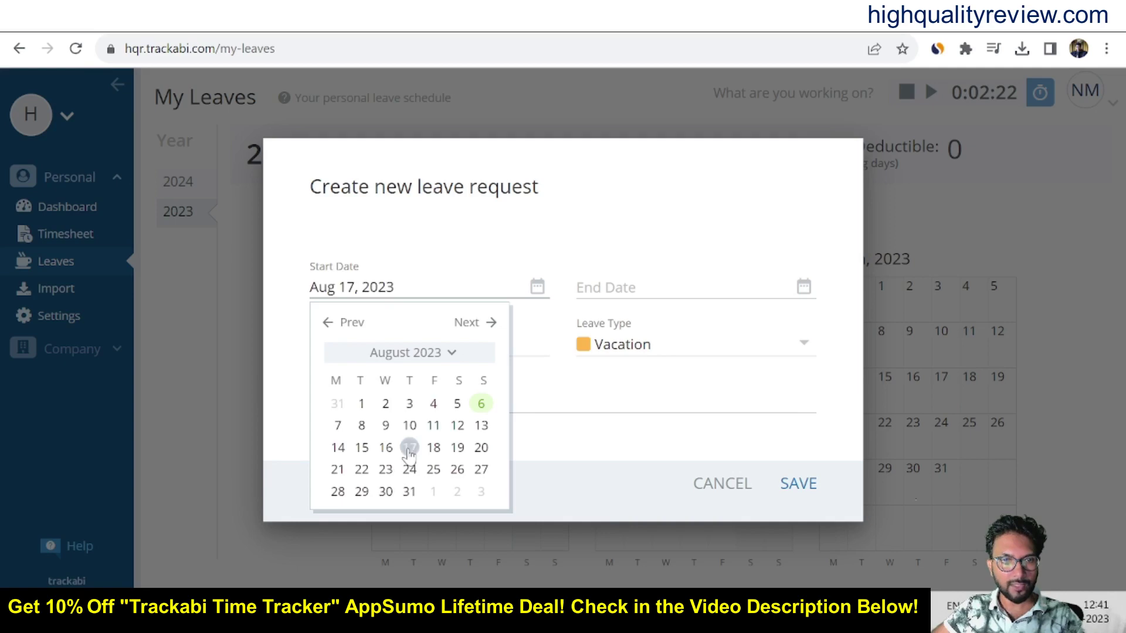
click(734, 289)
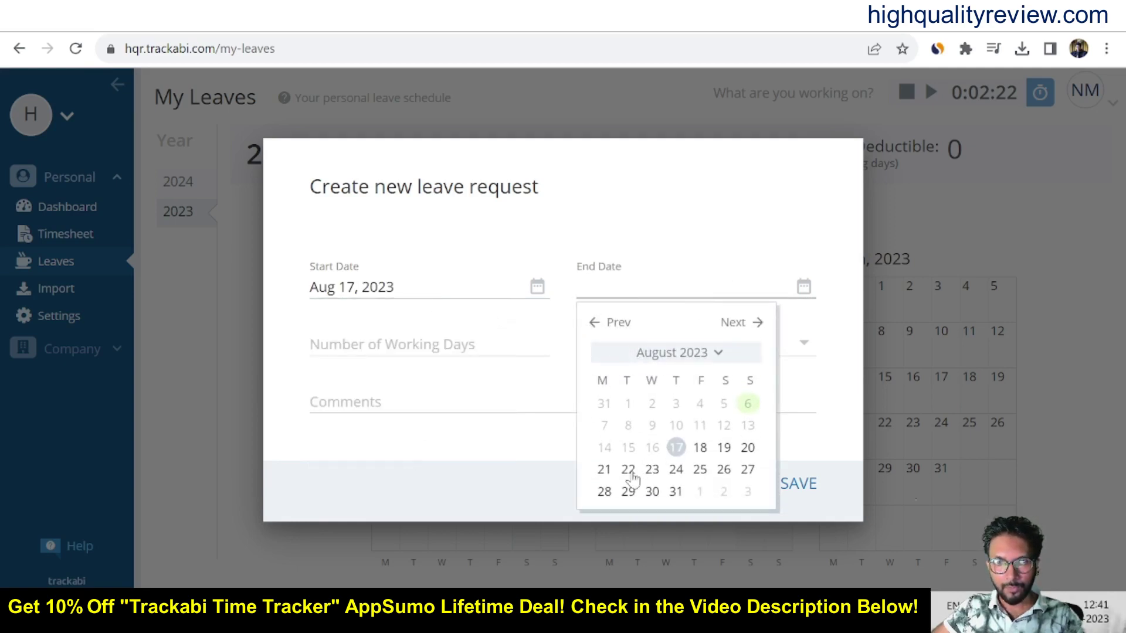
click(628, 470)
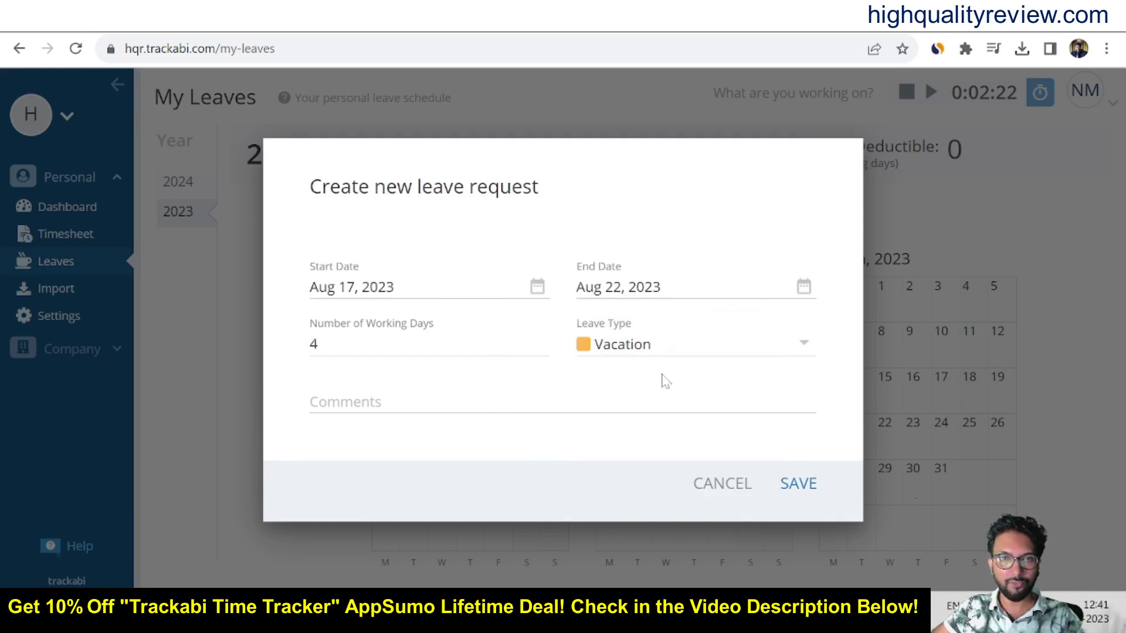
click(676, 347)
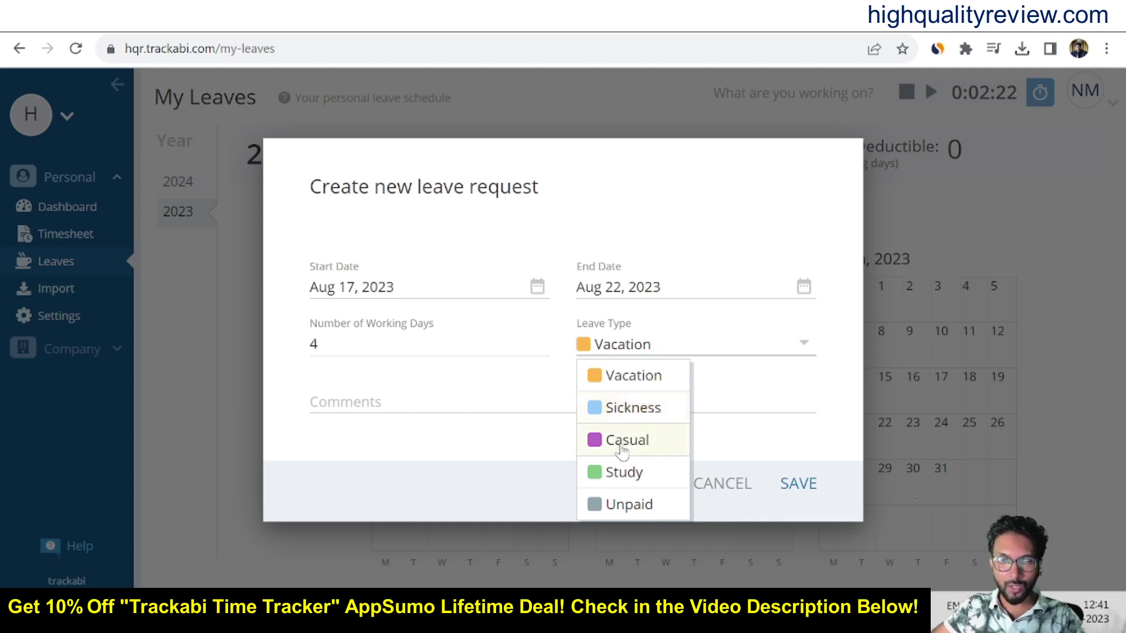
click(634, 382)
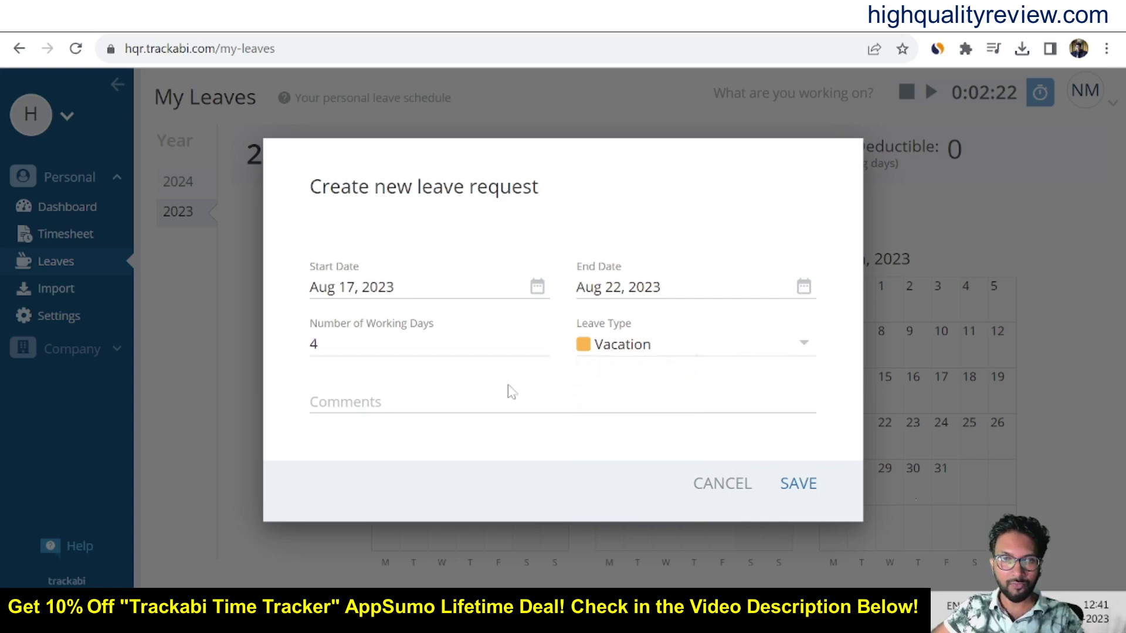
Enter "Vacation to Paris" as the comment of the leave request.
click(434, 395)
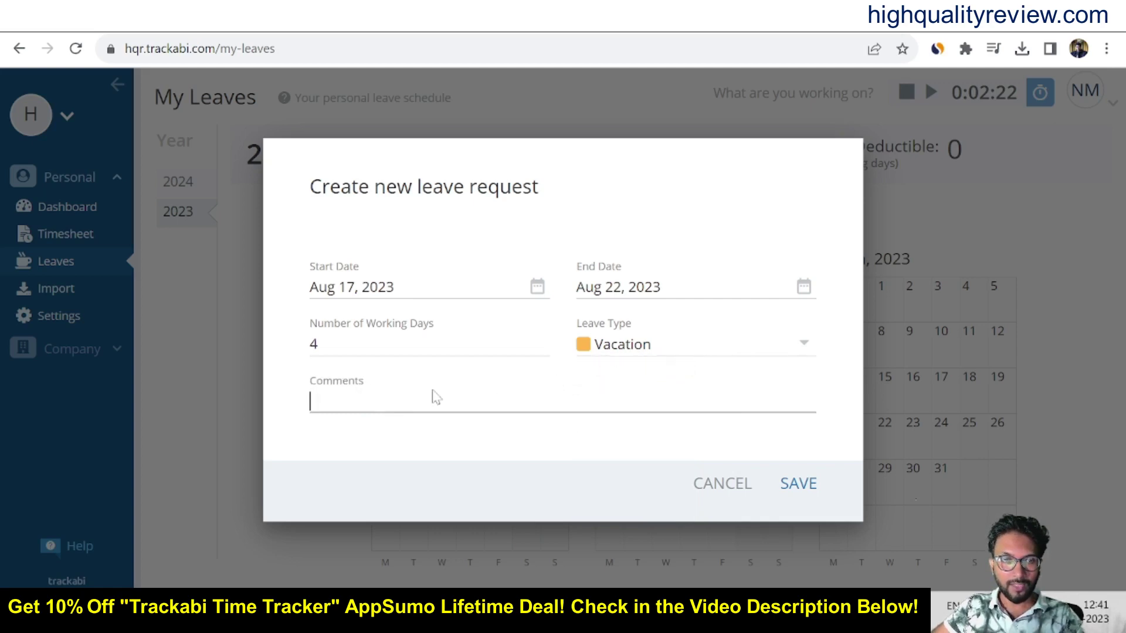
click(768, 188)
click(452, 387)
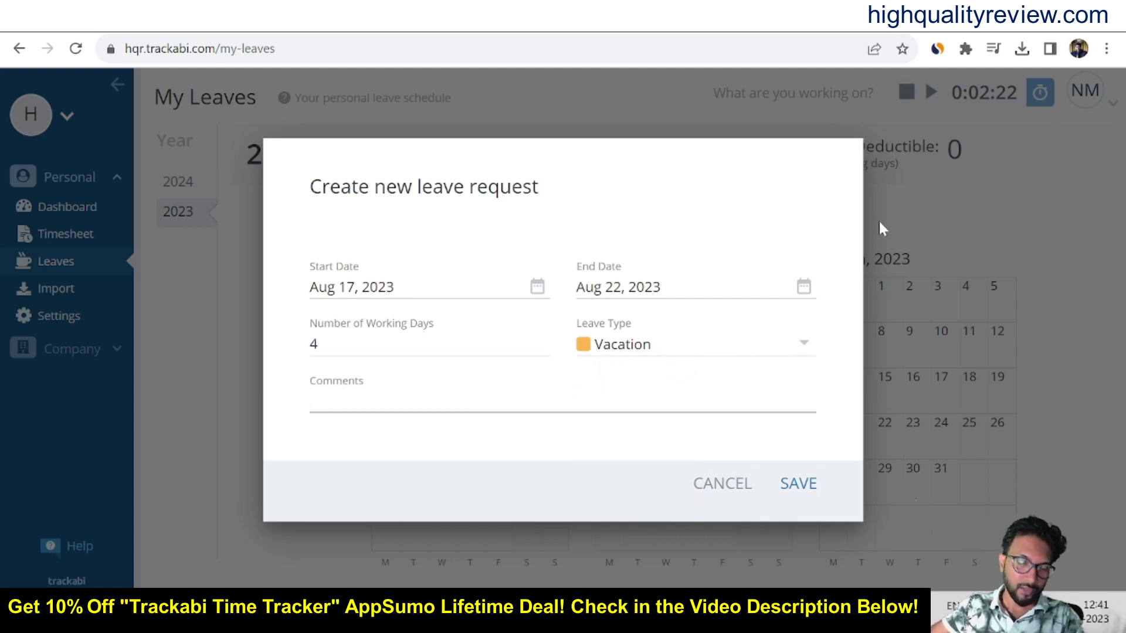
text(Va)
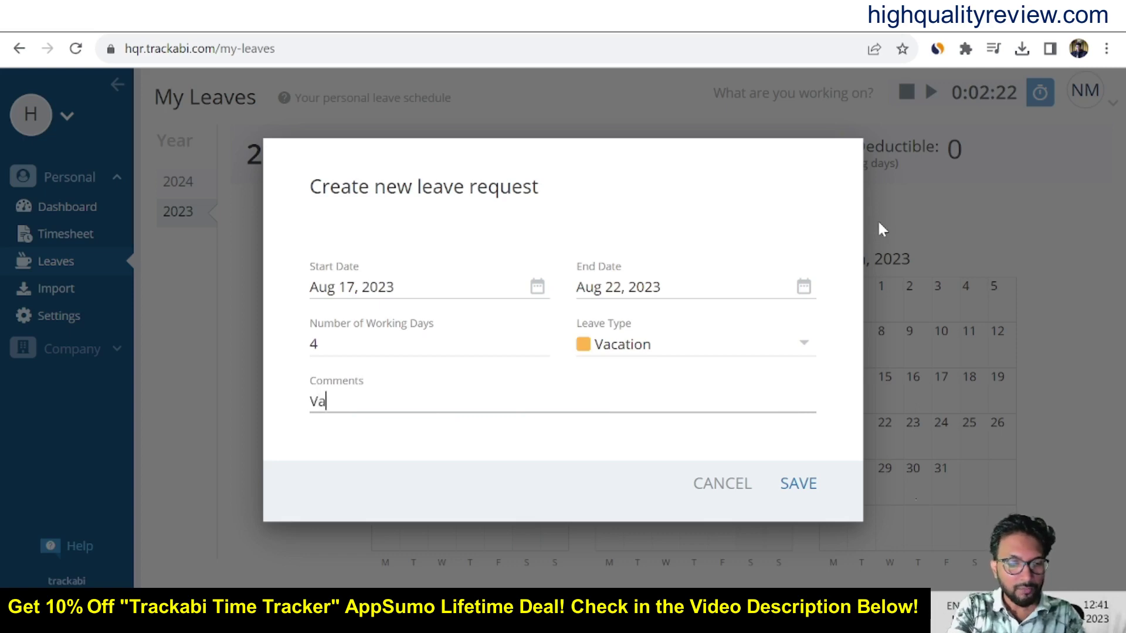
text(carion)
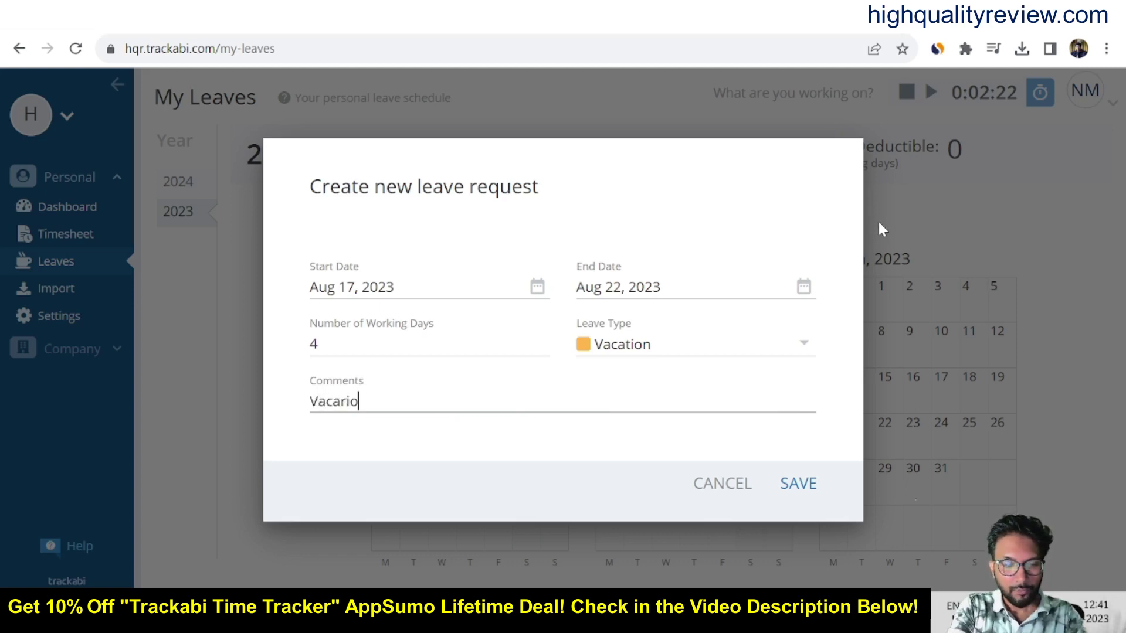
key(BackSpace)
key(BackSpace)
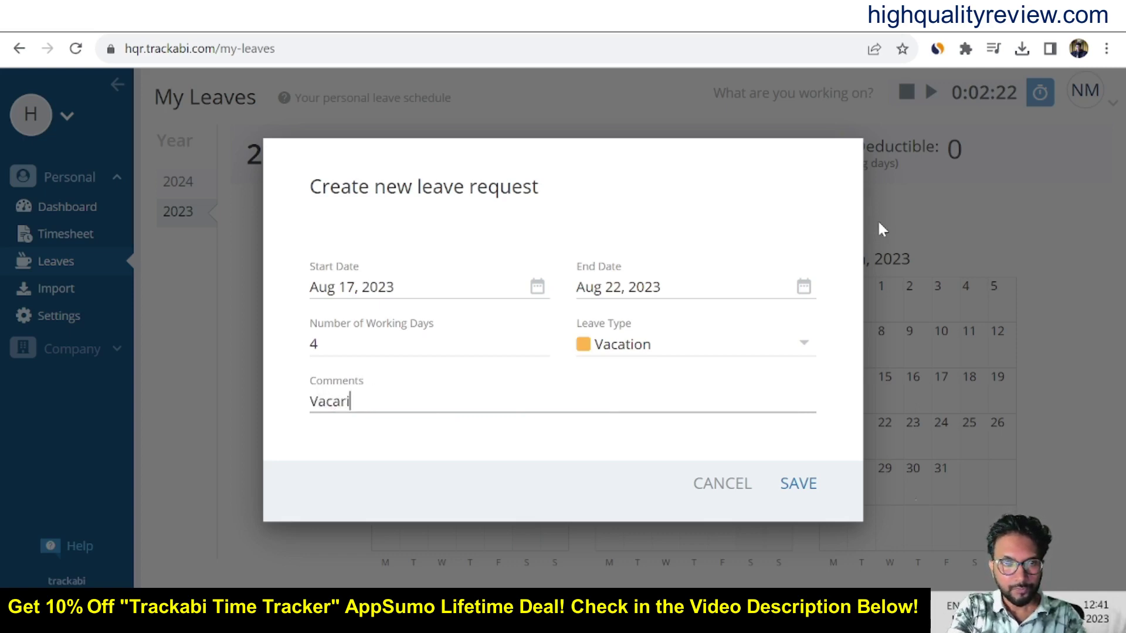
key(BackSpace)
text(tion )
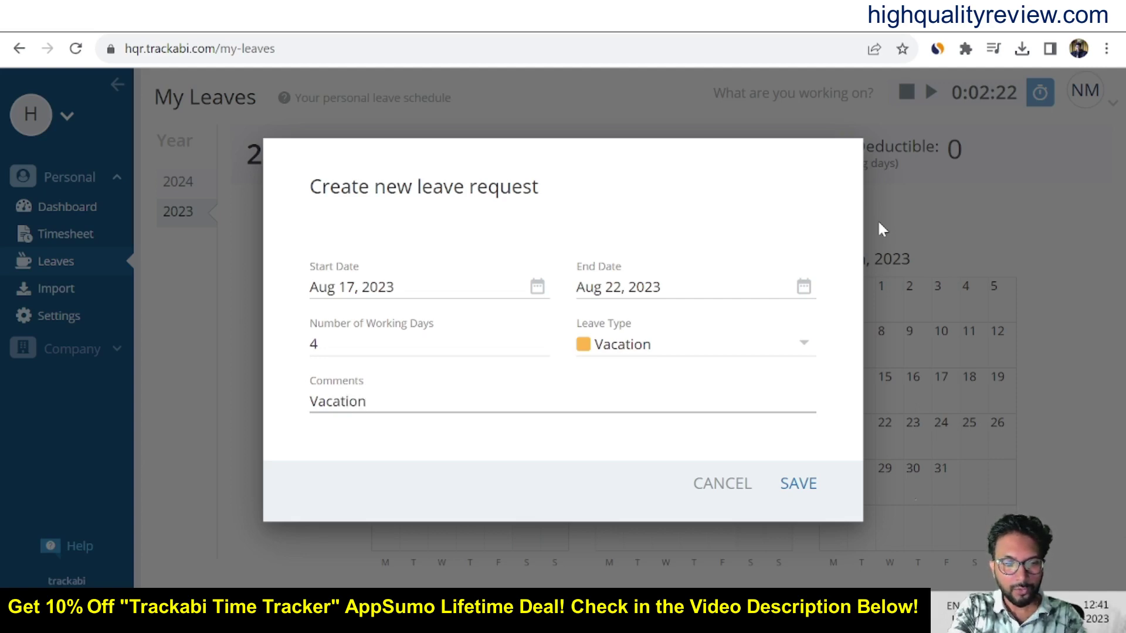
text(tp)
key(BackSpace)
text(i)
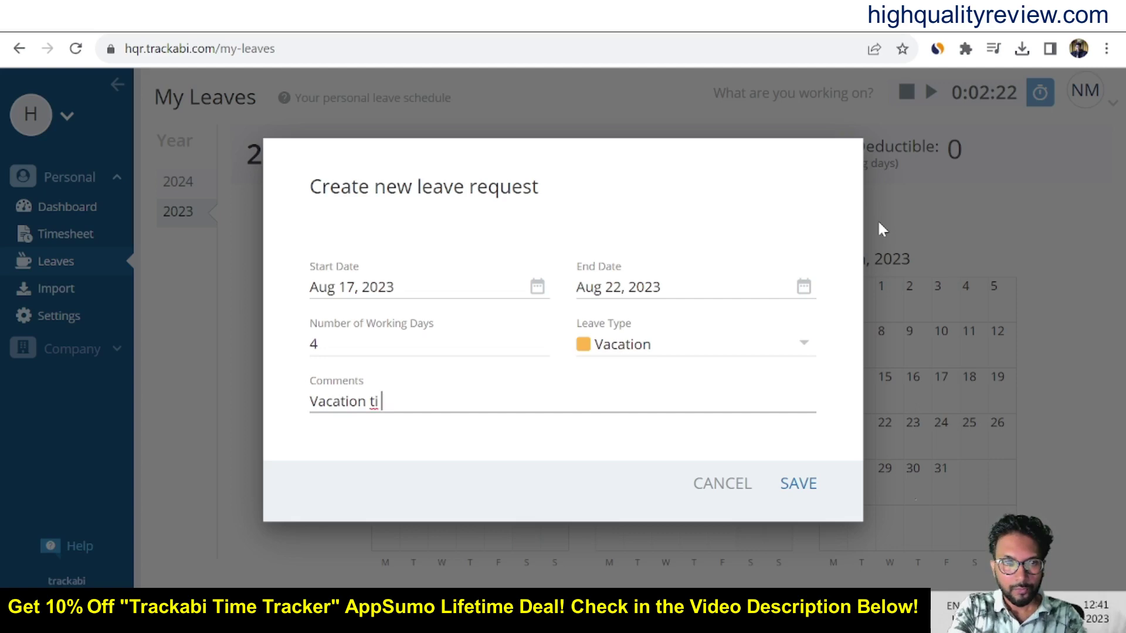
key(BackSpace)
text(o Pa)
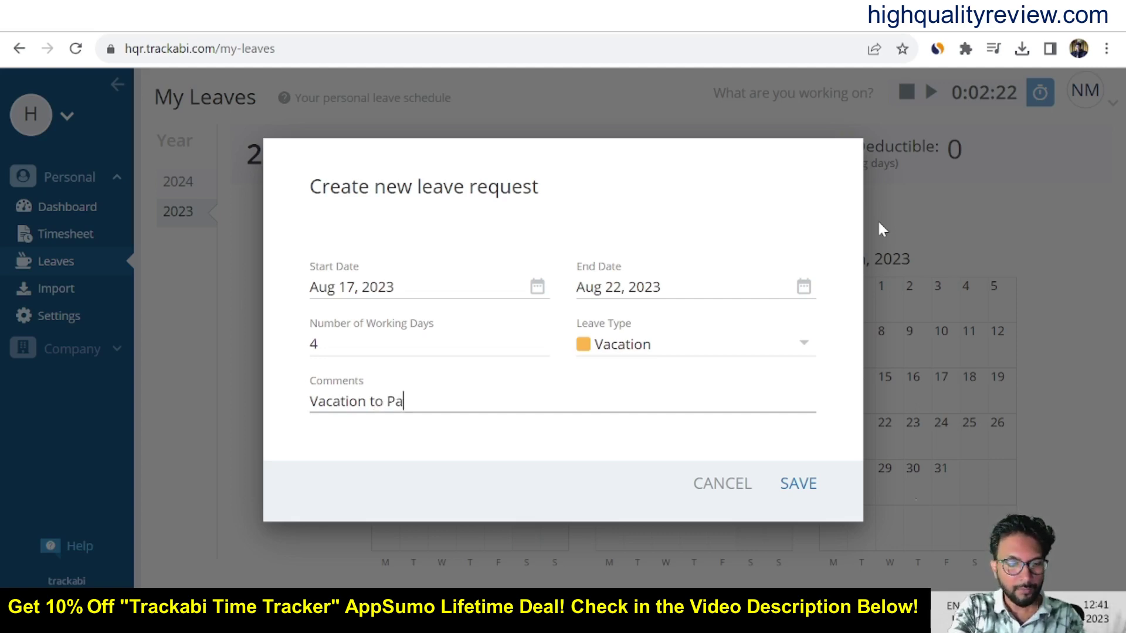
text(ris)
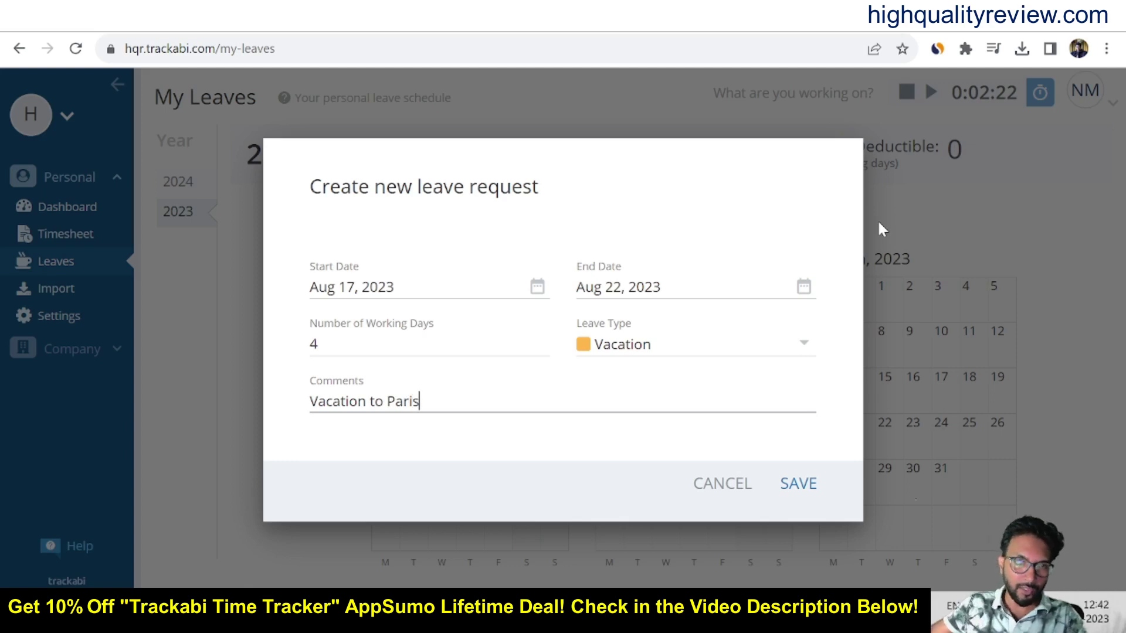
click(592, 494)
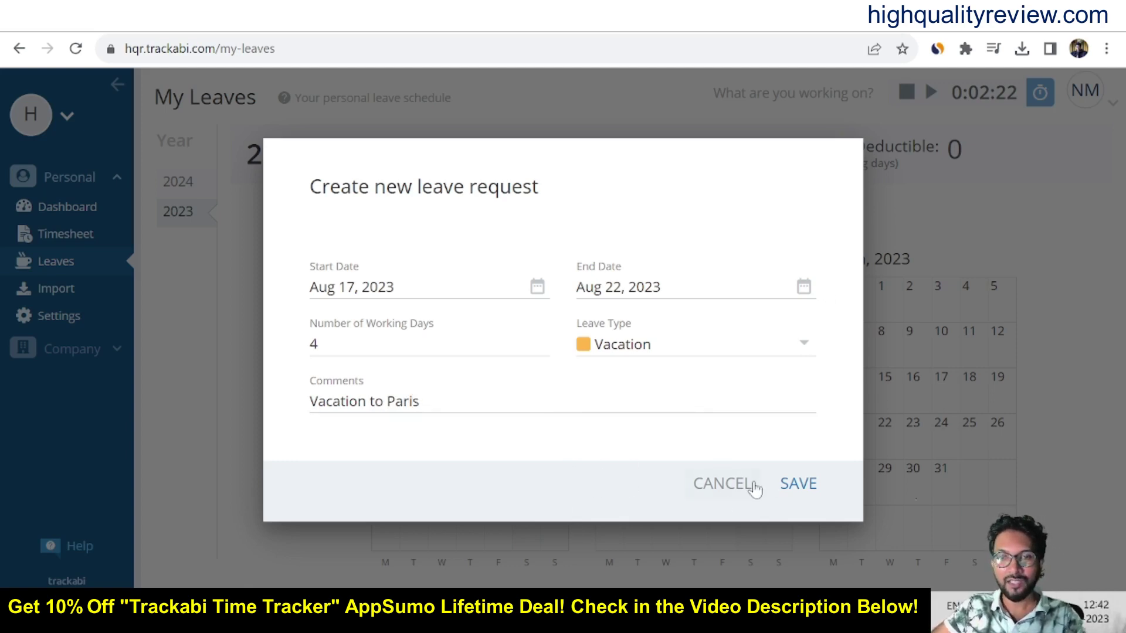
Save the vacation leave request and check the August entries in the 2023 leave calendar.
click(797, 490)
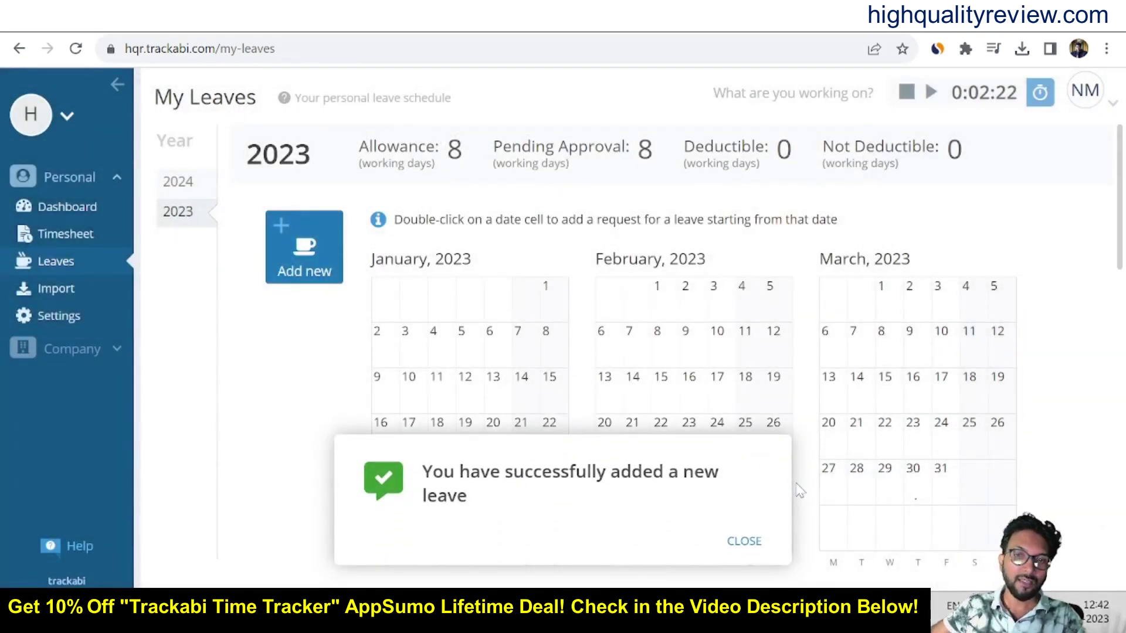
click(742, 540)
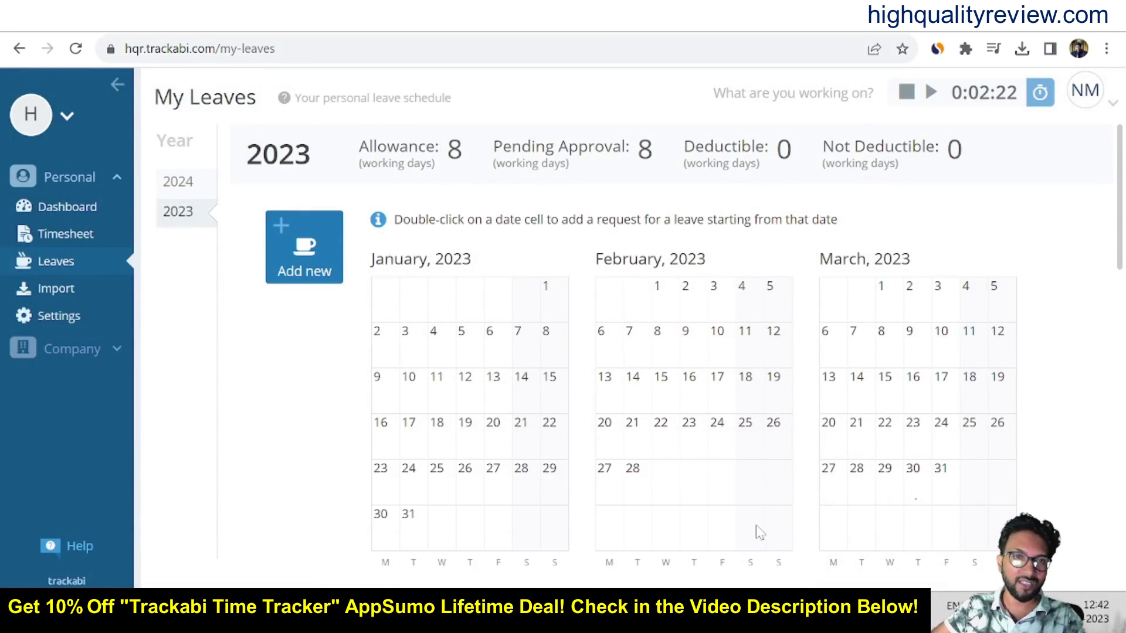
scroll(756, 525, down, 10)
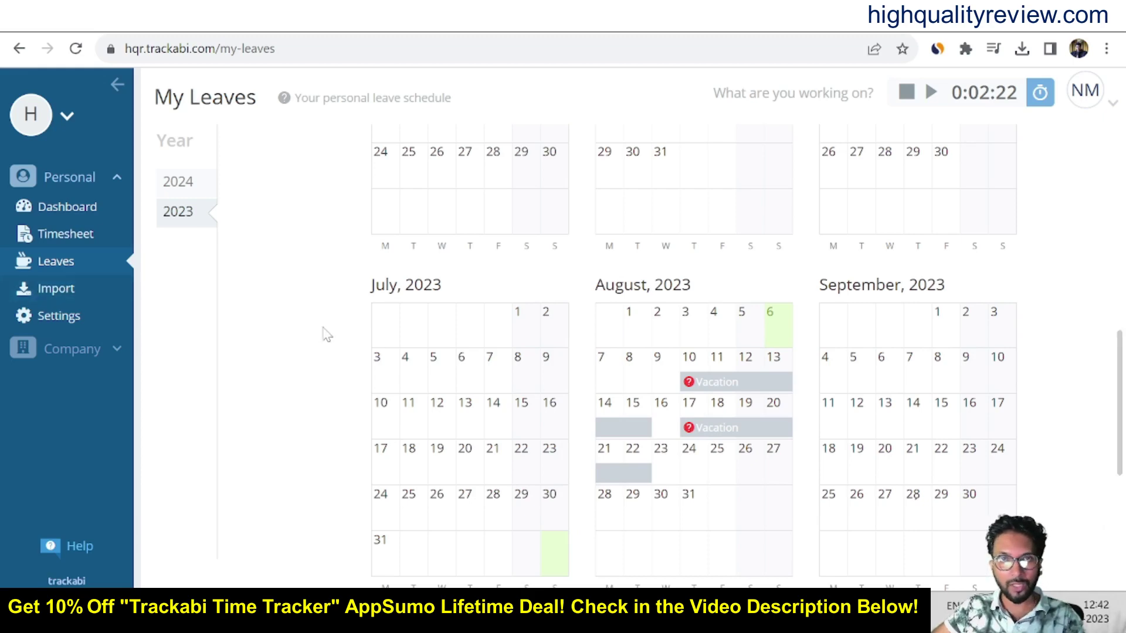
Look through the third-party import sources, then the notification and general pages of the personal settings.
click(53, 296)
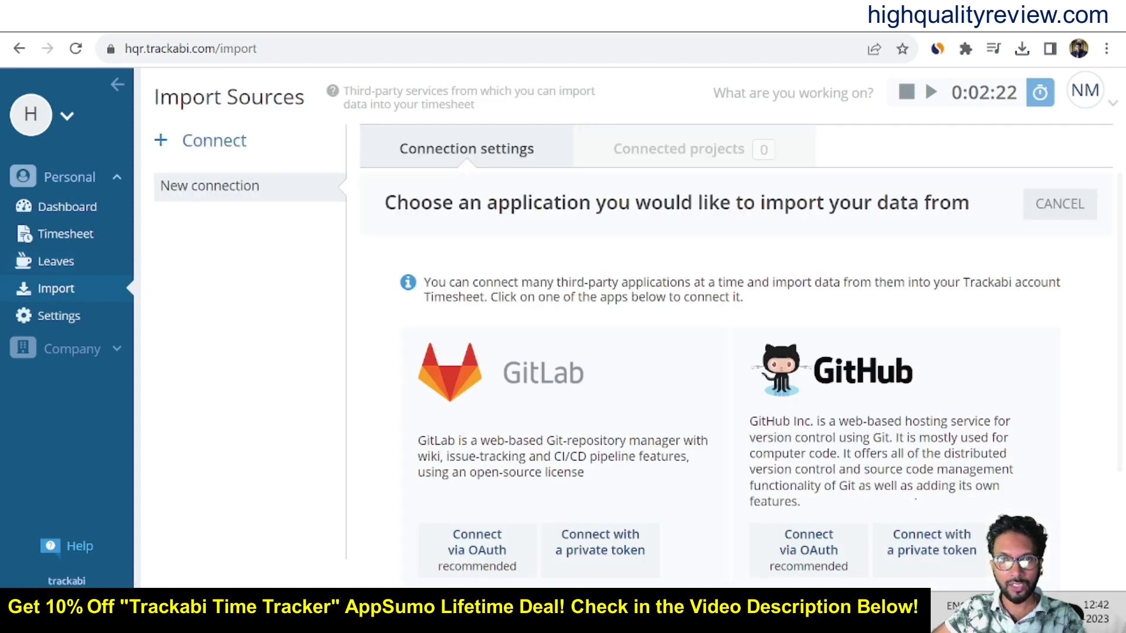
click(562, 310)
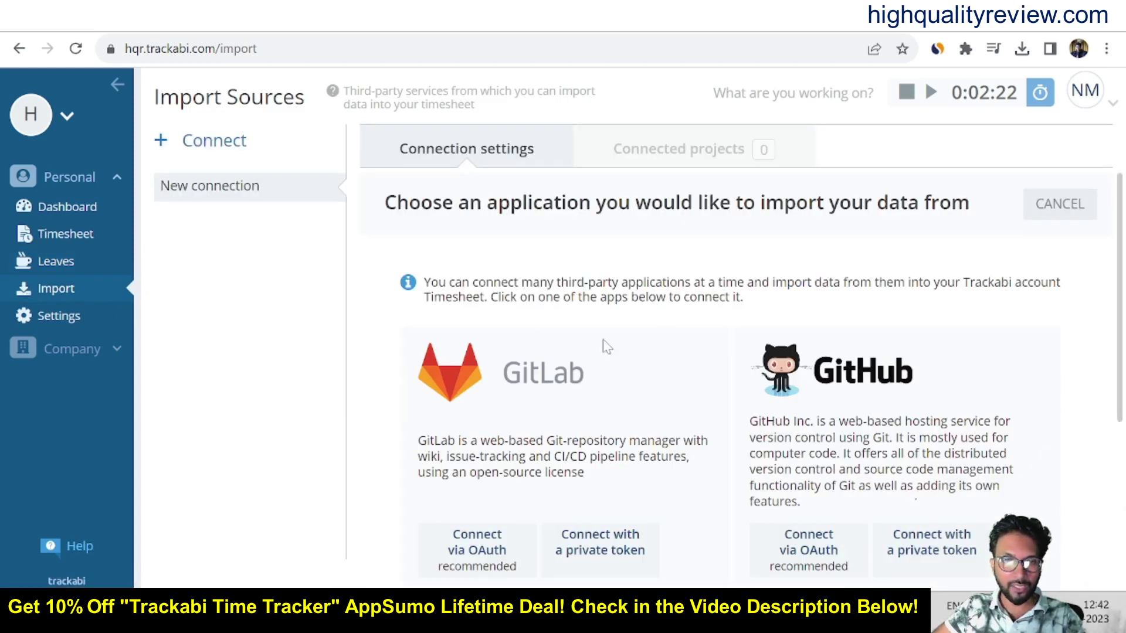
scroll(722, 511, down, 5)
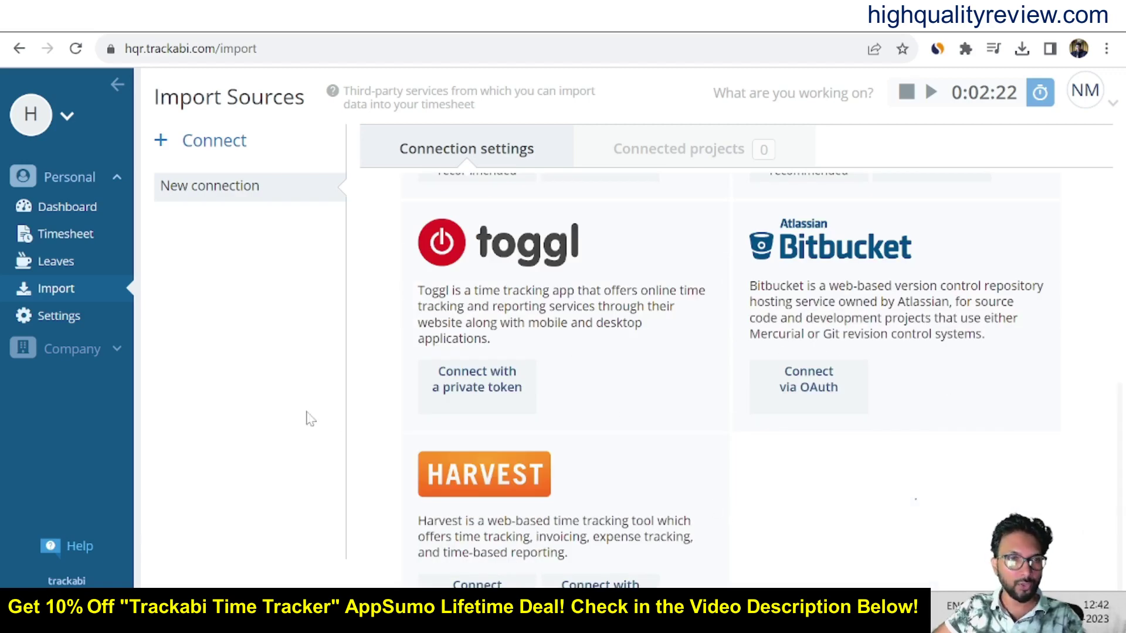
click(45, 316)
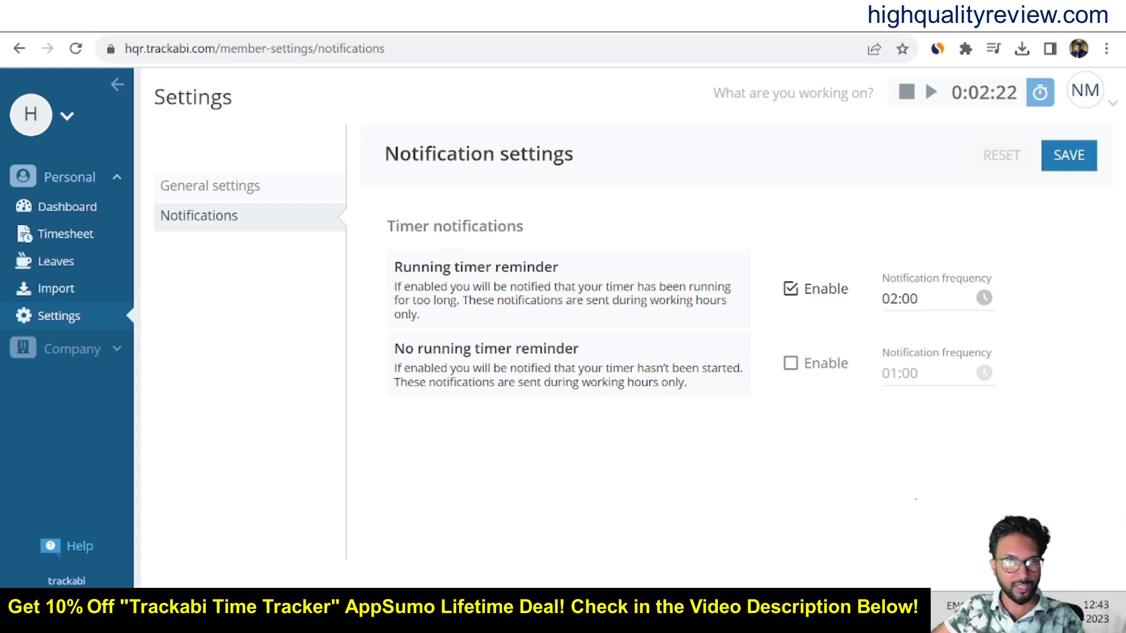
click(181, 186)
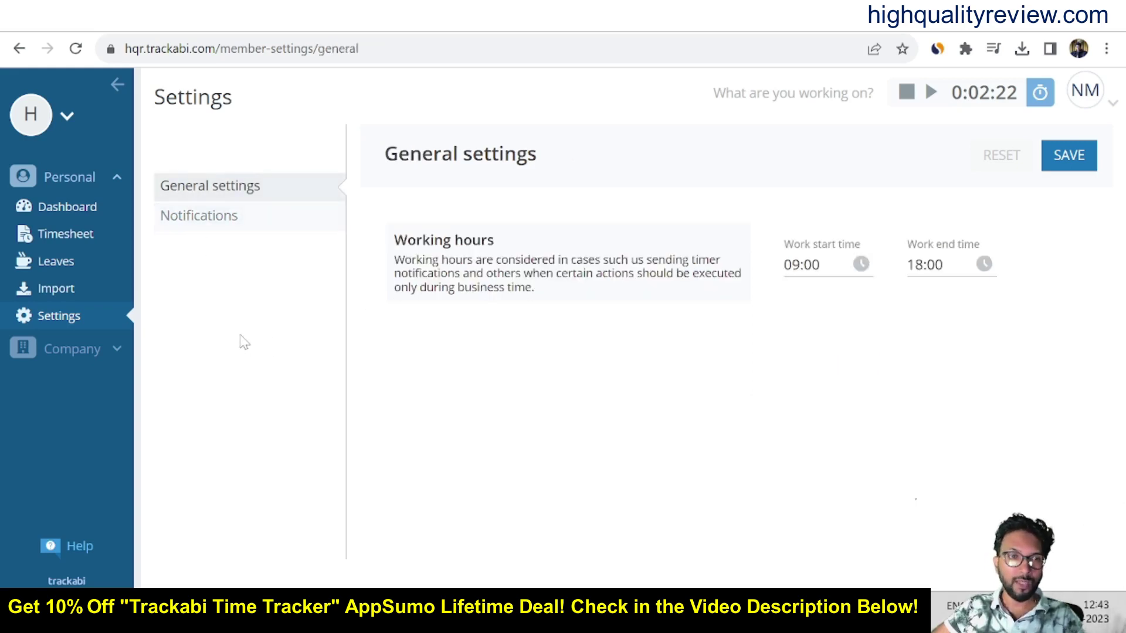
Open the company dashboard and switch it to the monthly view for August 2023.
click(71, 357)
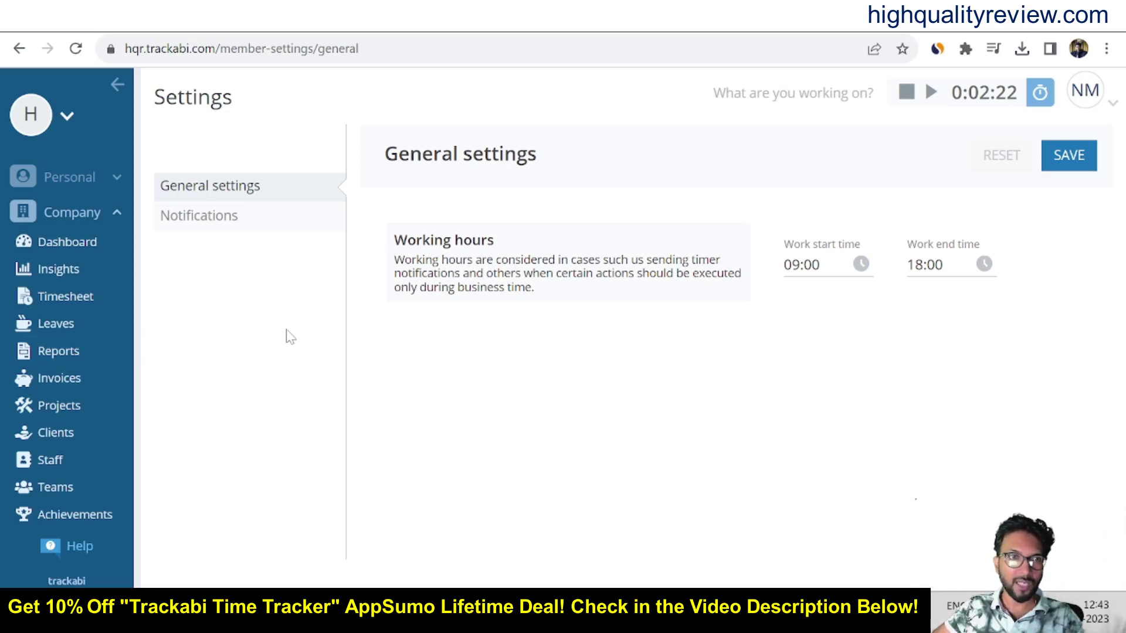
click(49, 249)
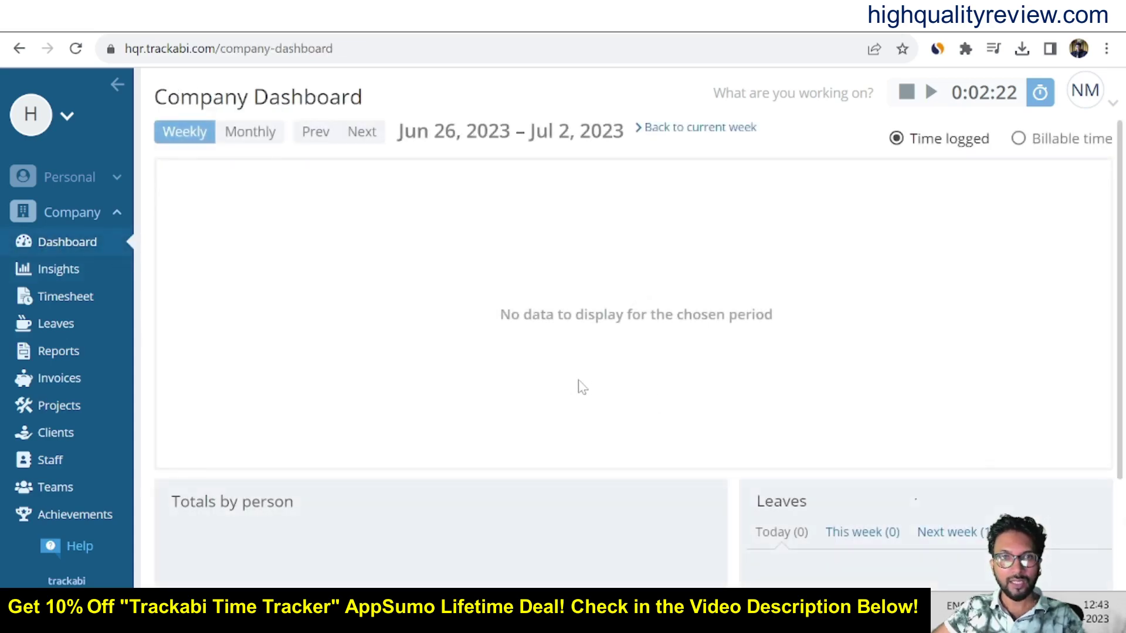
scroll(563, 388, down, 3)
scroll(549, 390, up, 3)
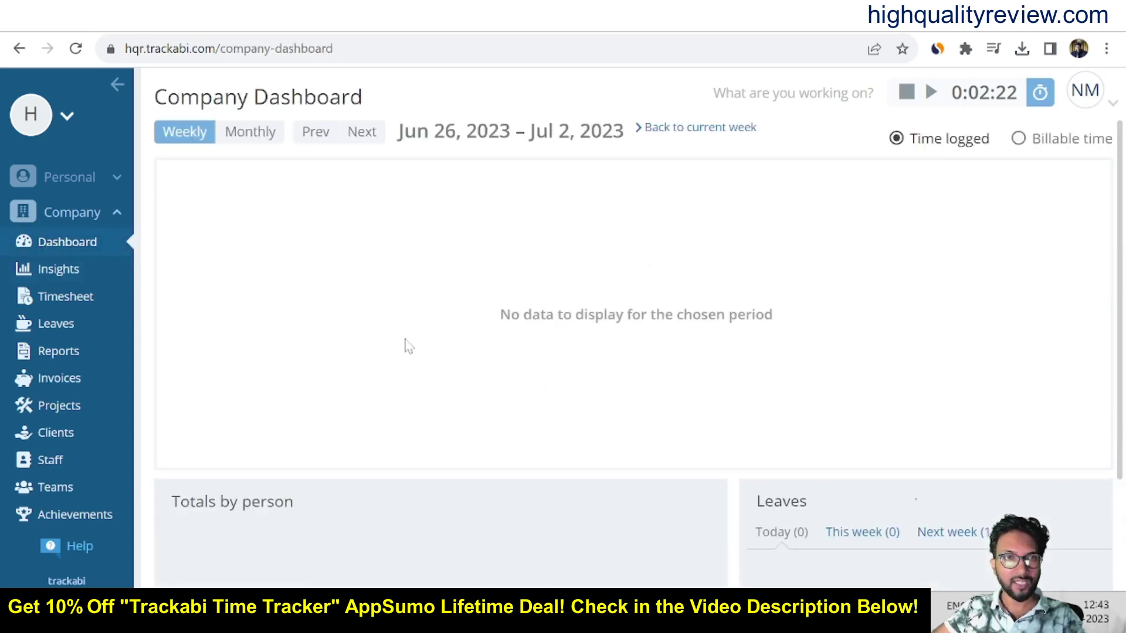
click(248, 134)
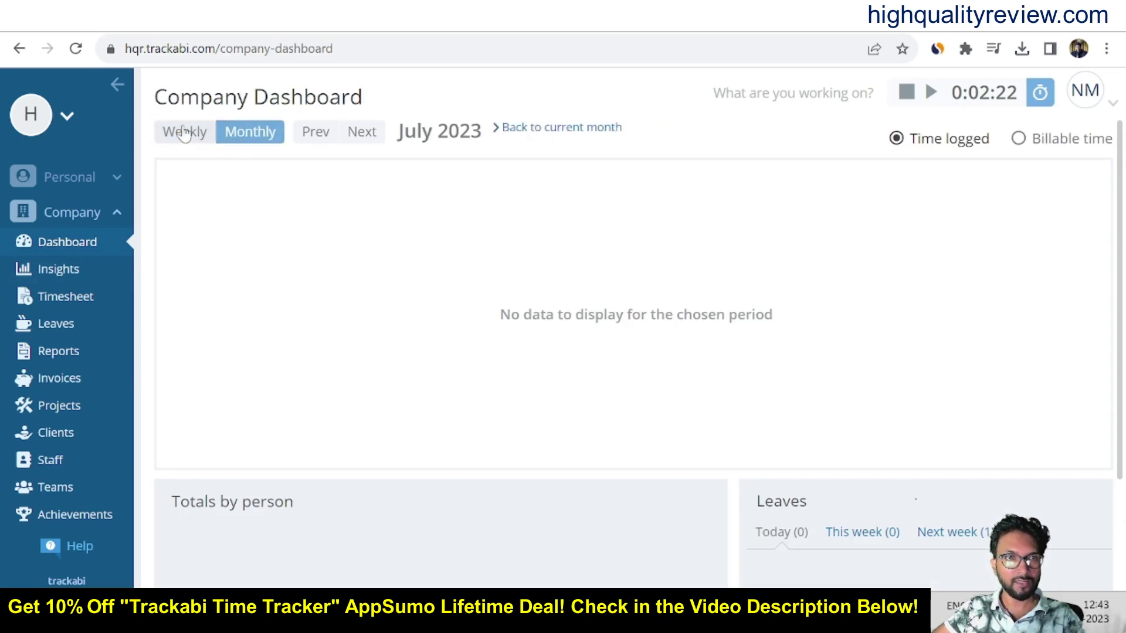
click(362, 132)
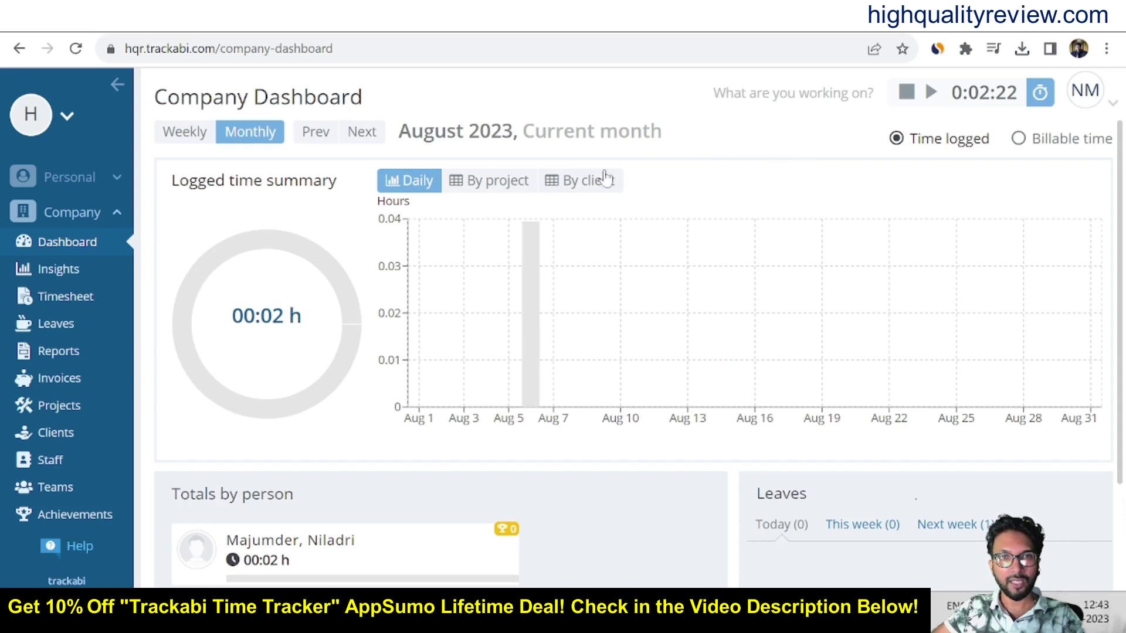
View the logged time summary by project, client and day, compare billable with logged time, and open the company insights.
click(486, 191)
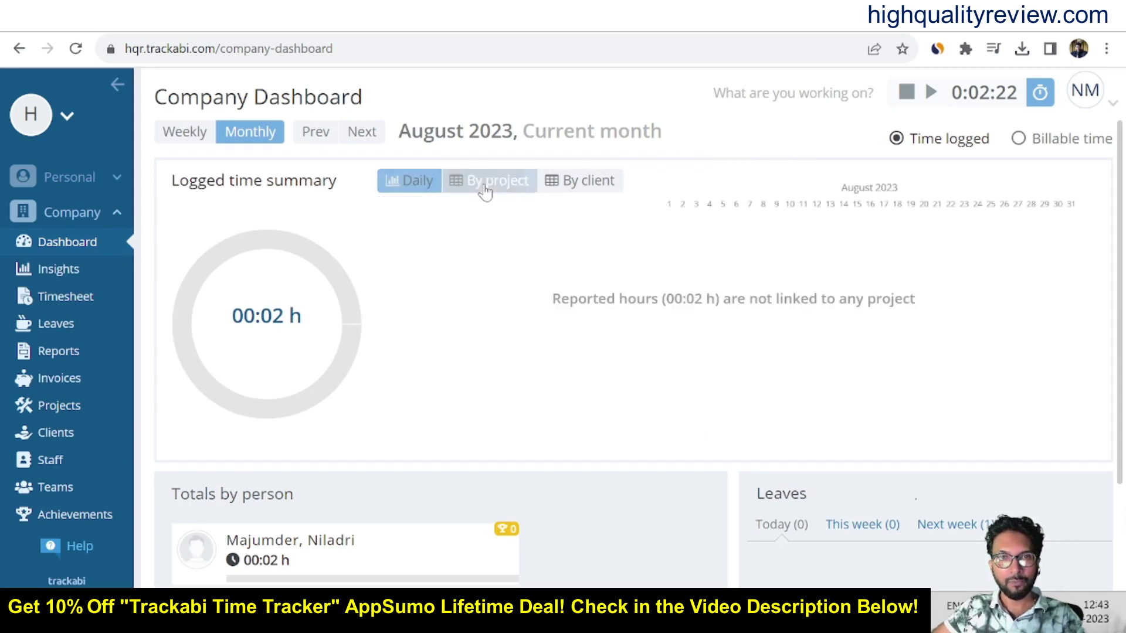
click(583, 182)
click(409, 181)
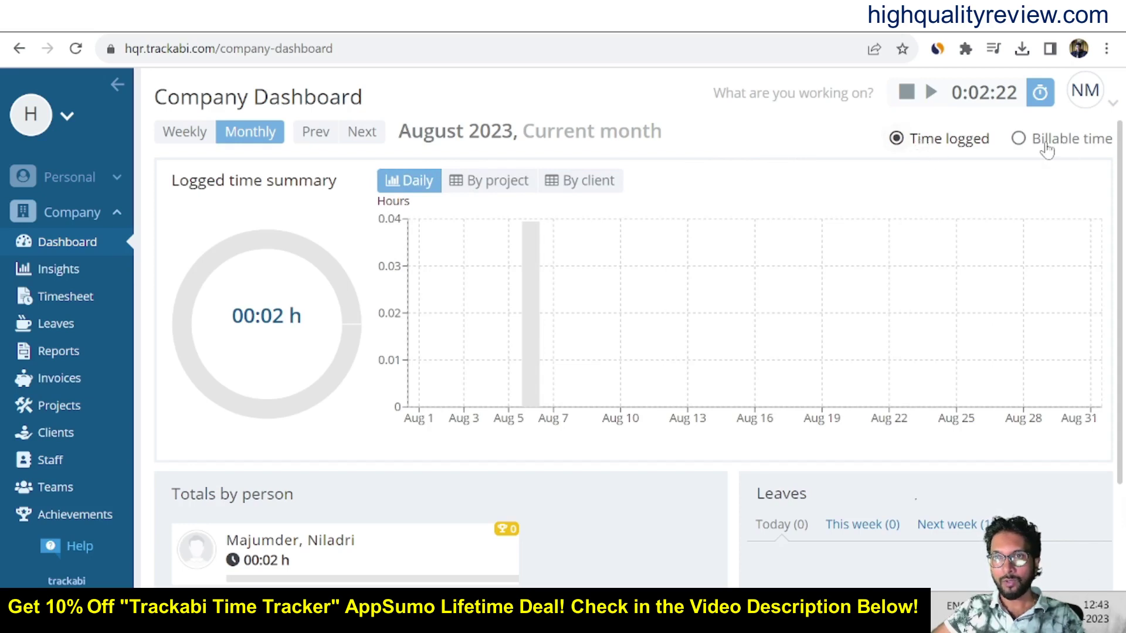
click(1019, 139)
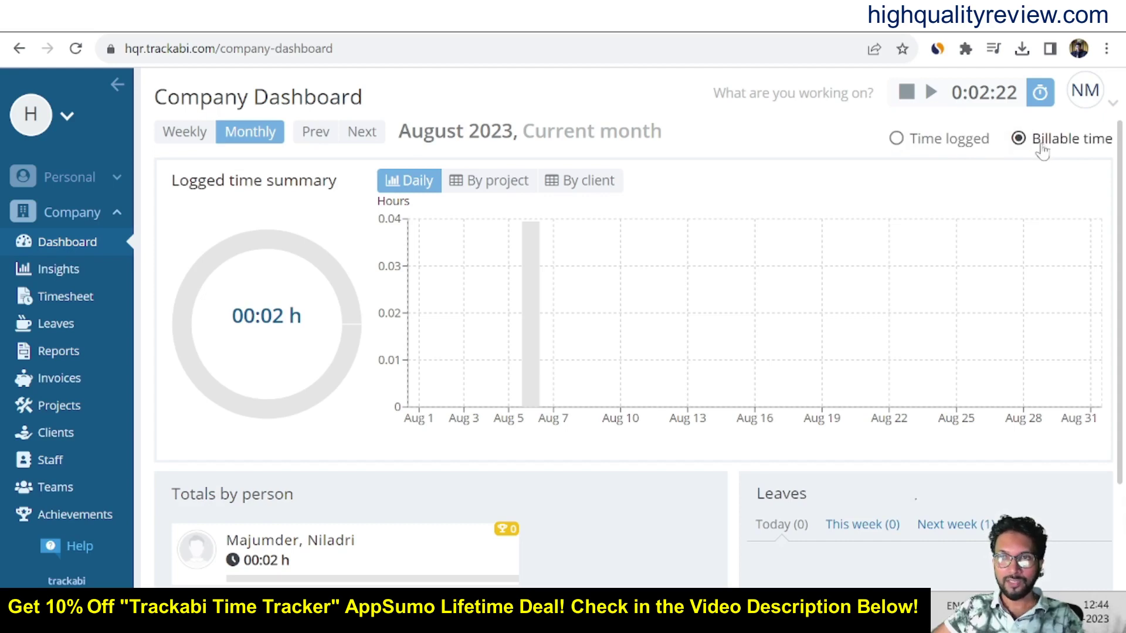
click(896, 141)
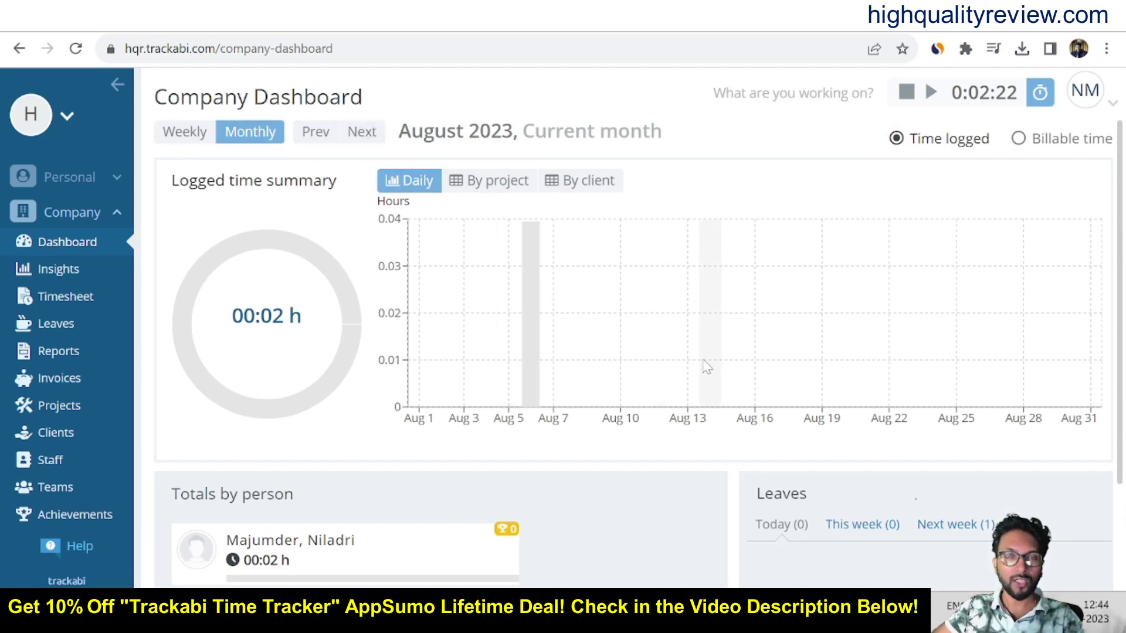
click(41, 276)
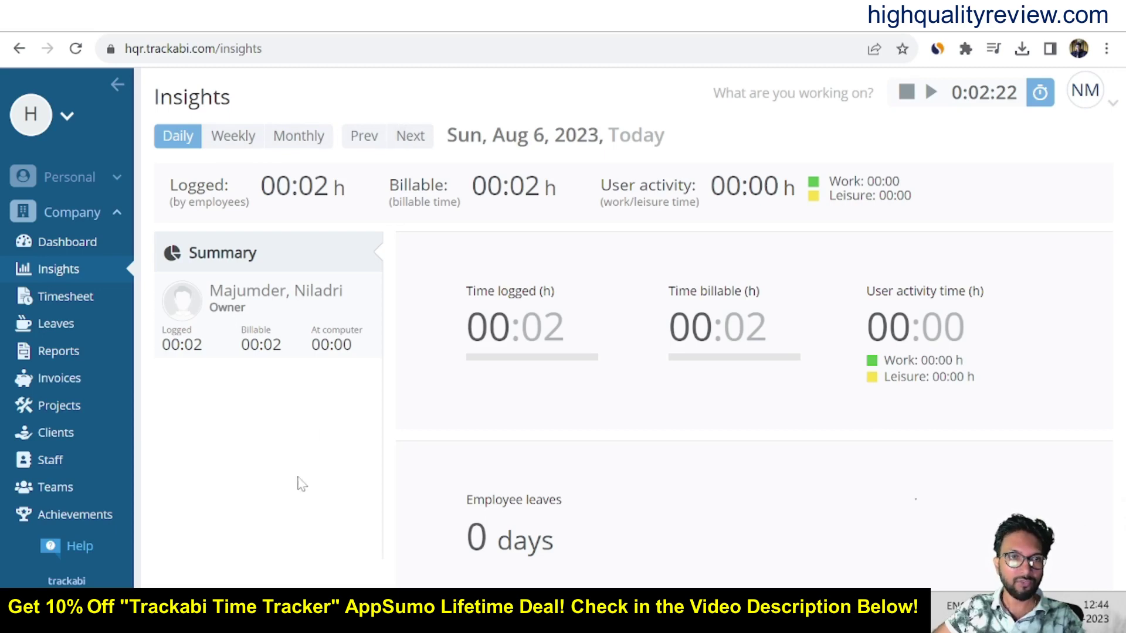
Start a new time record in the company timesheet with Uk client as the client.
click(62, 296)
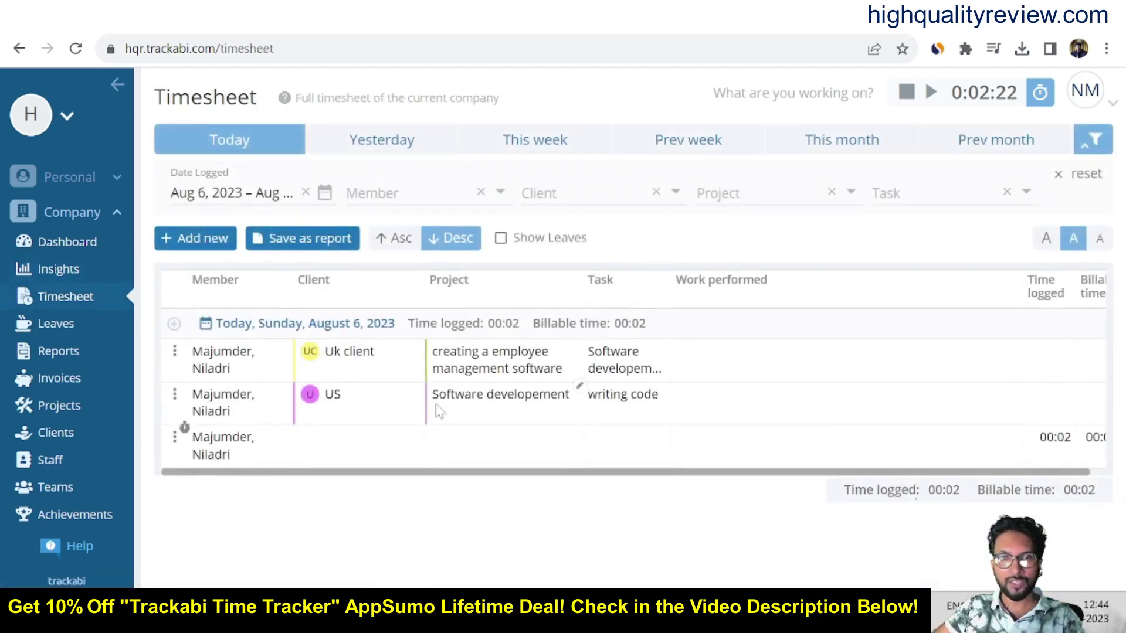
click(187, 247)
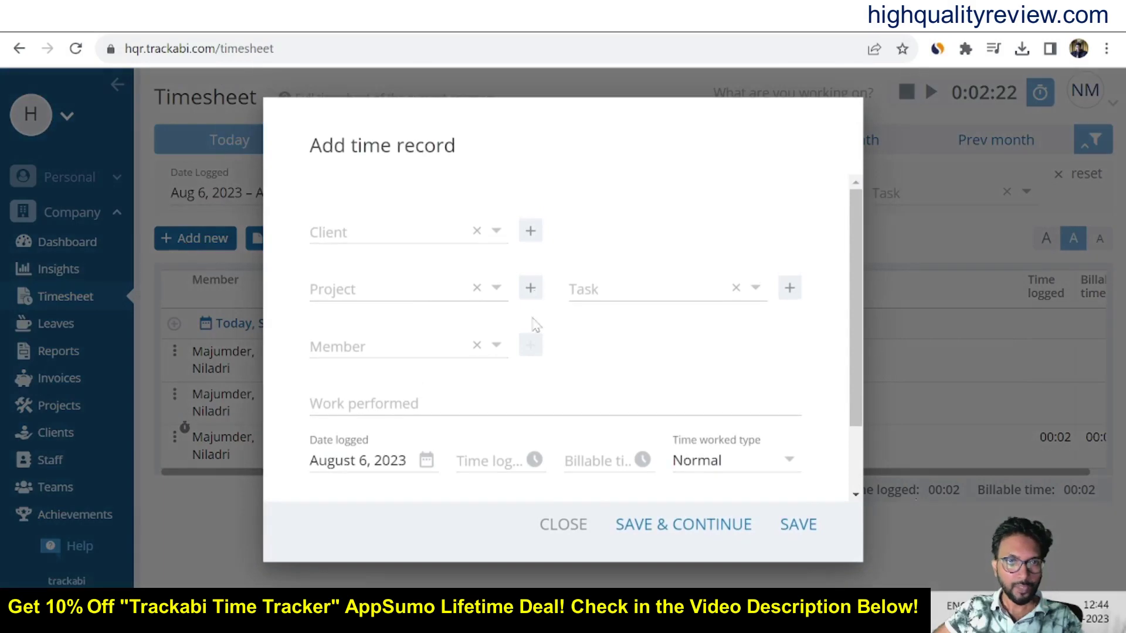
click(380, 238)
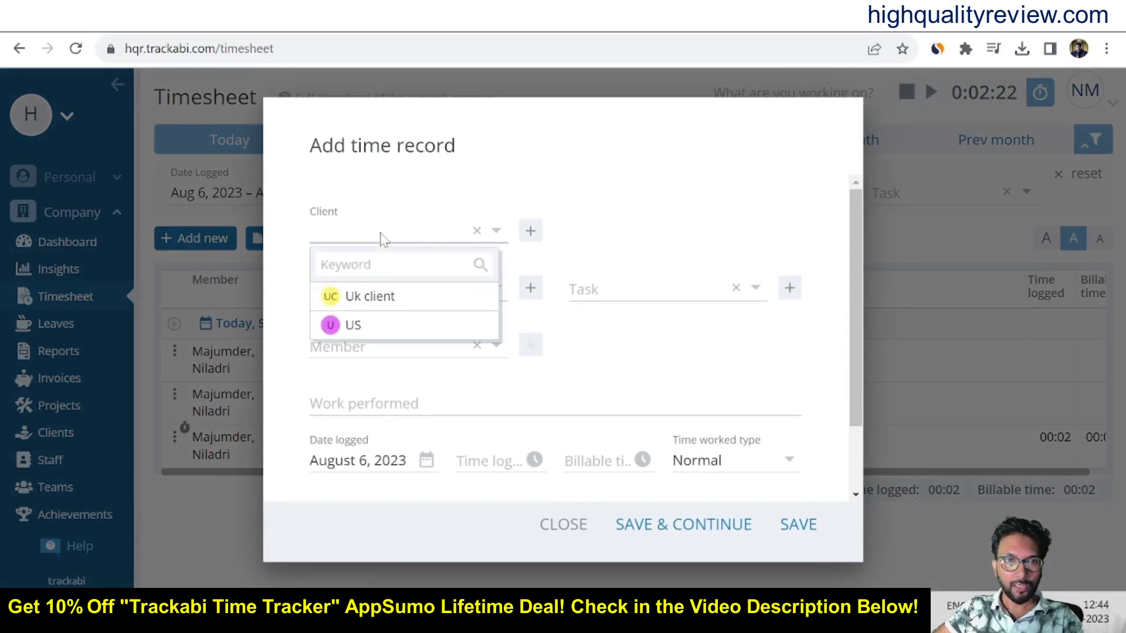
click(369, 302)
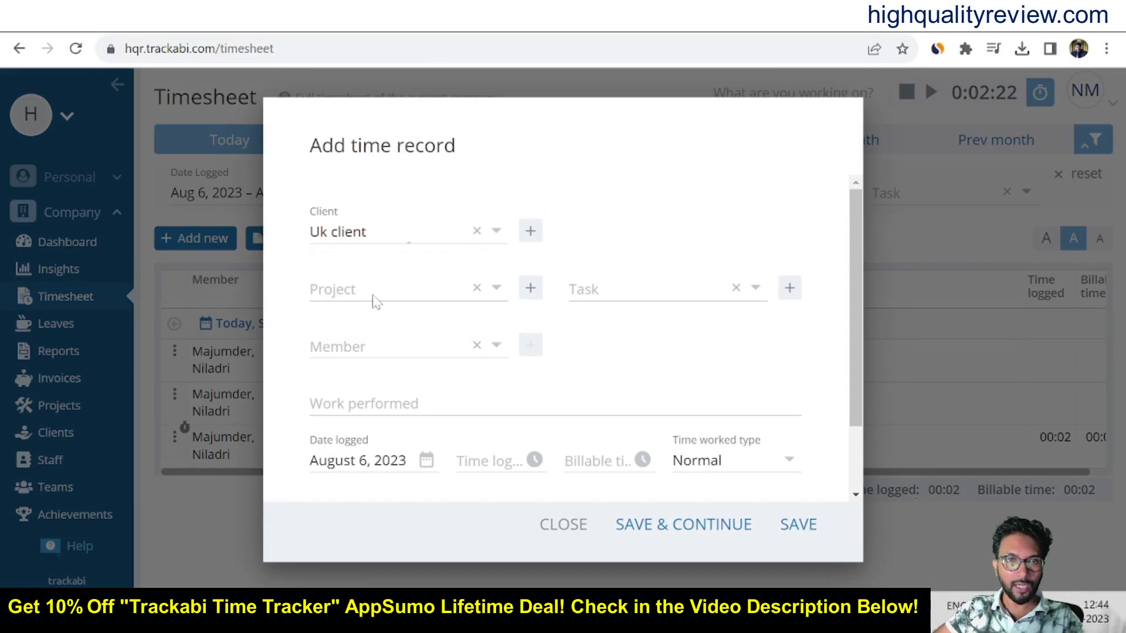
Create a project named "developement" for Uk client from within the time record and save the record.
click(530, 288)
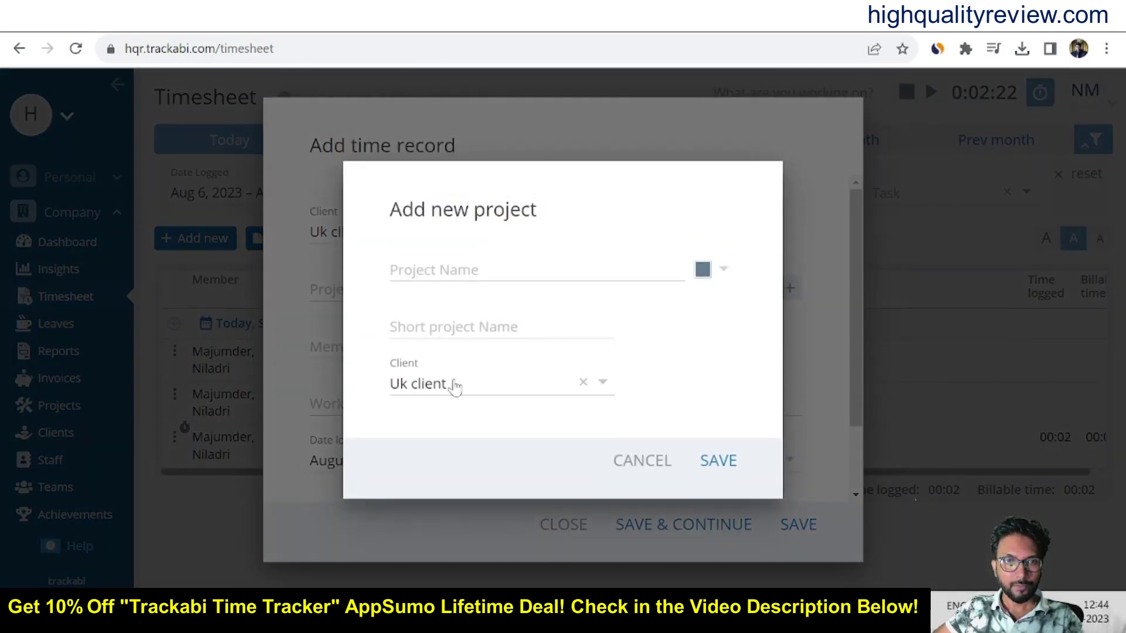
click(411, 271)
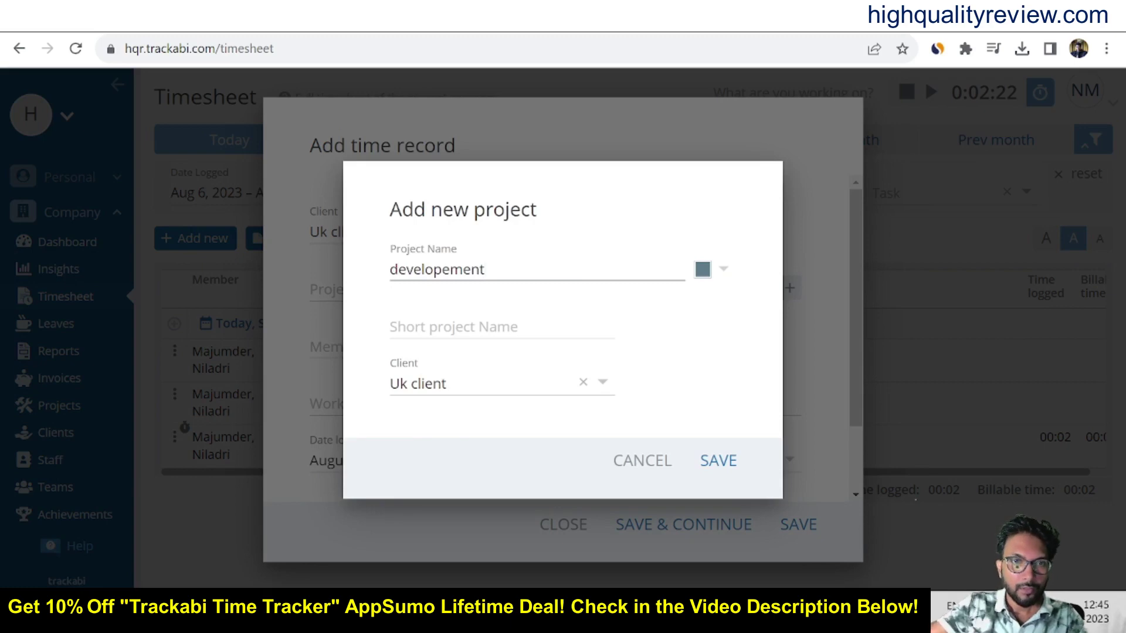
click(502, 328)
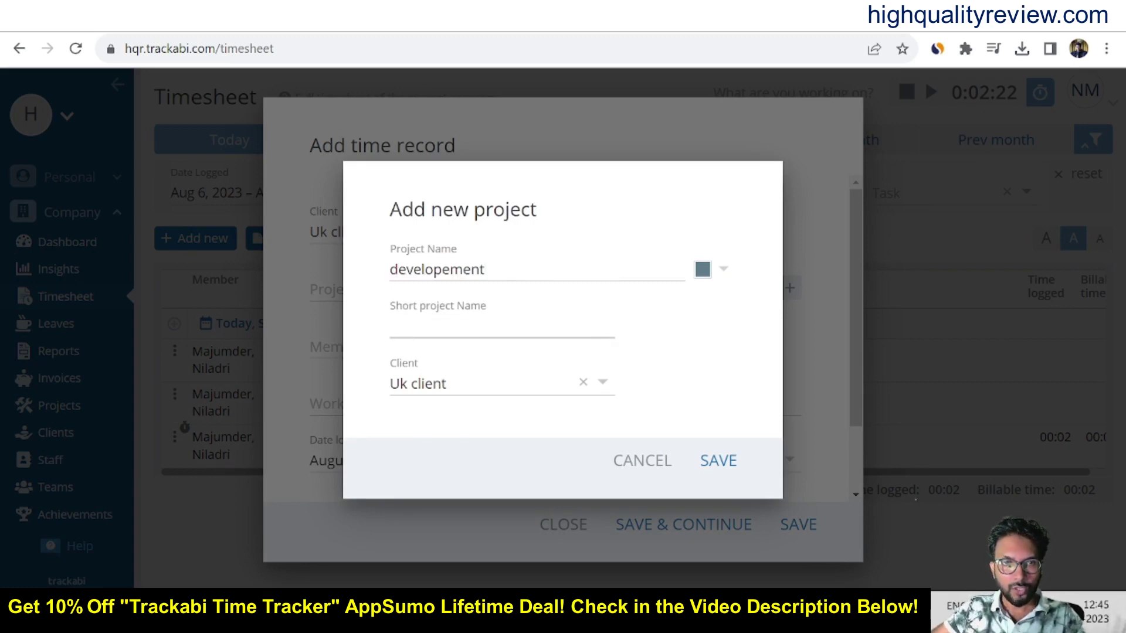
click(718, 461)
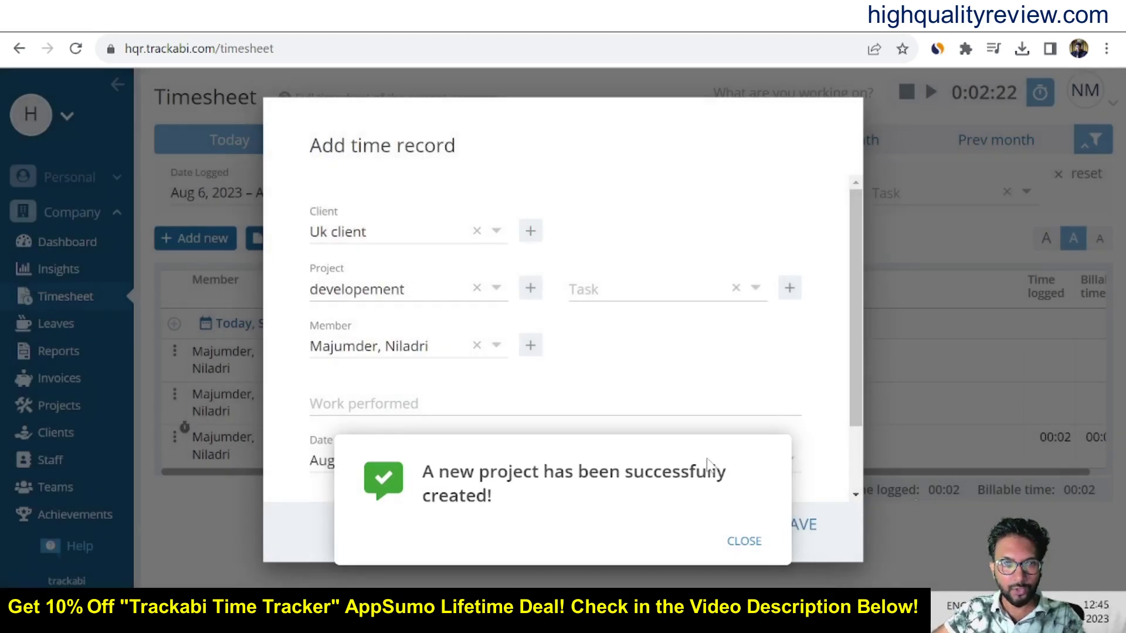
click(742, 541)
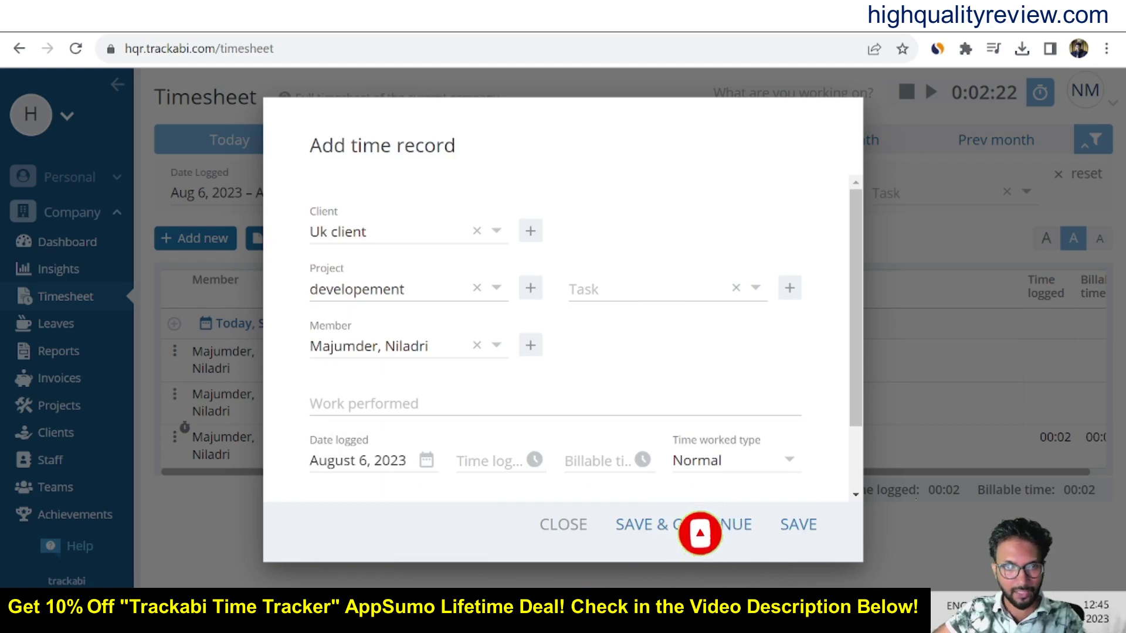
click(798, 537)
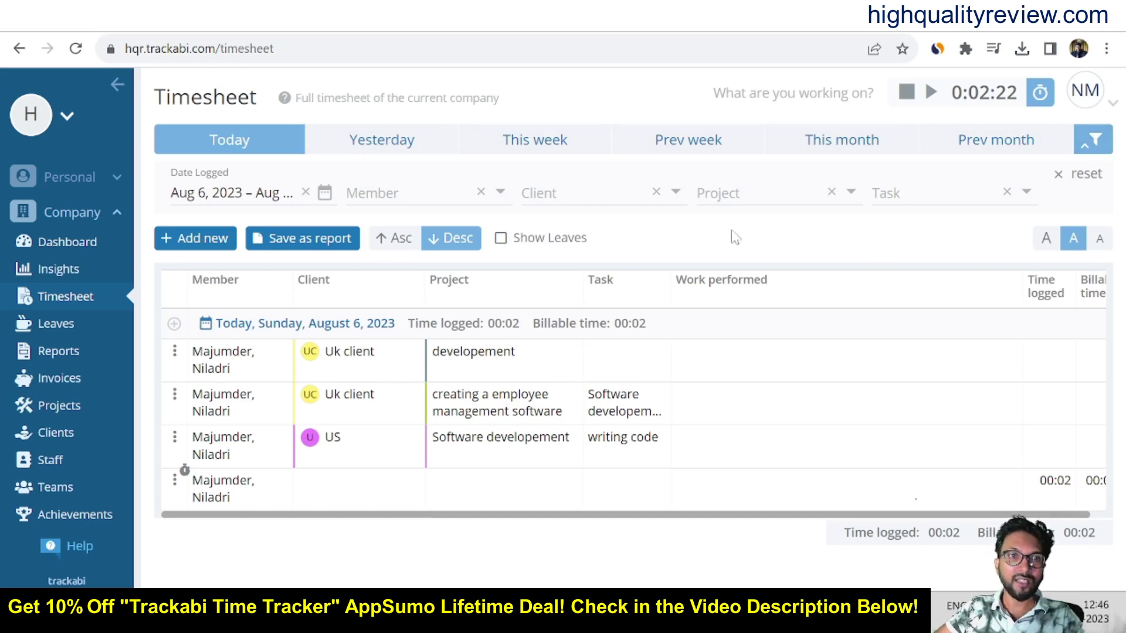
Set up a report from the current timesheet with the name "Aug 6, 2023 - Aug 30, 2023".
click(293, 241)
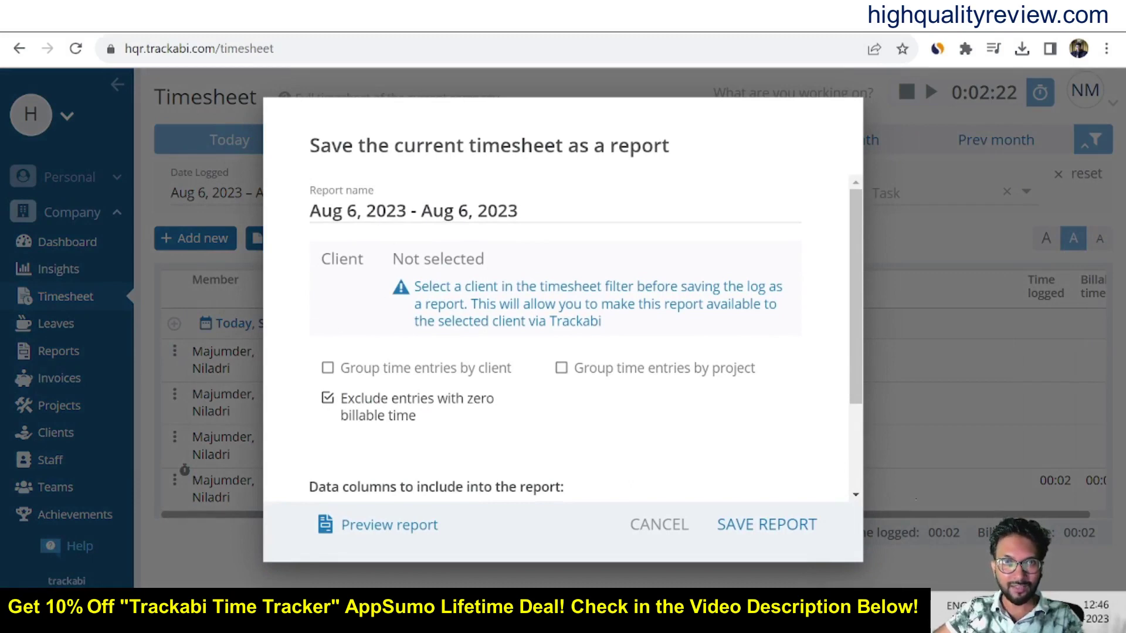
click(518, 210)
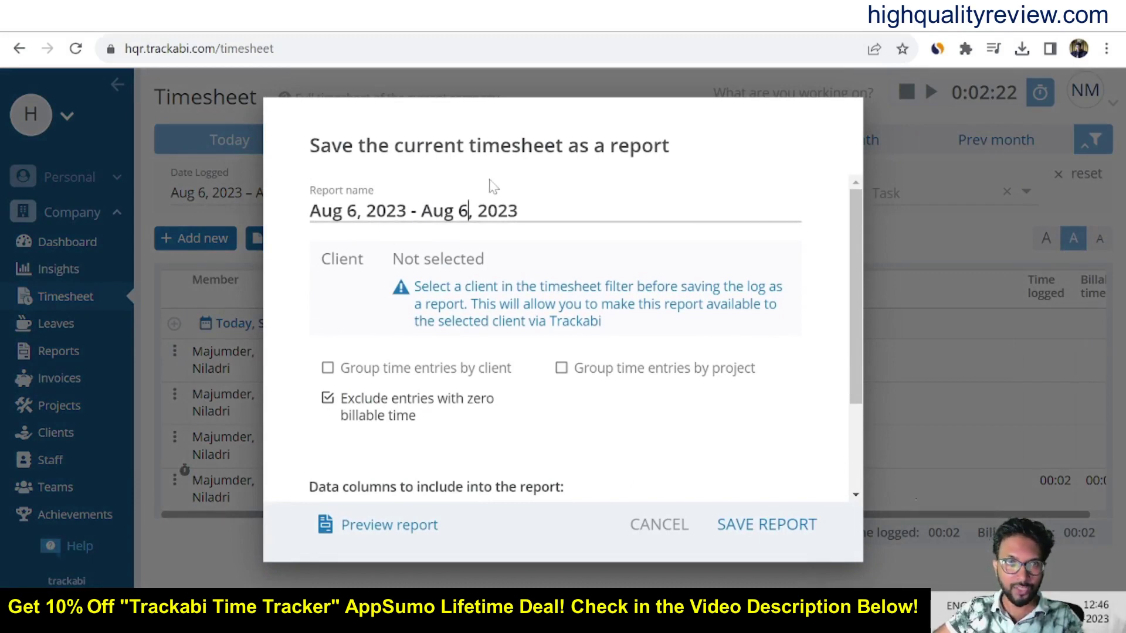
key(BackSpace)
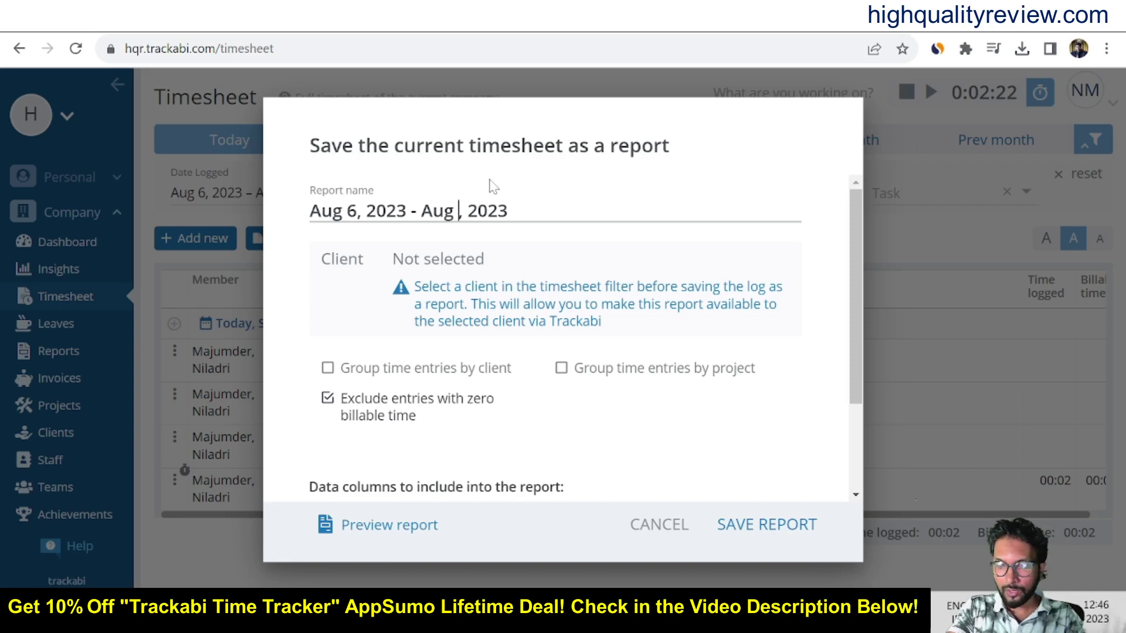
text(30)
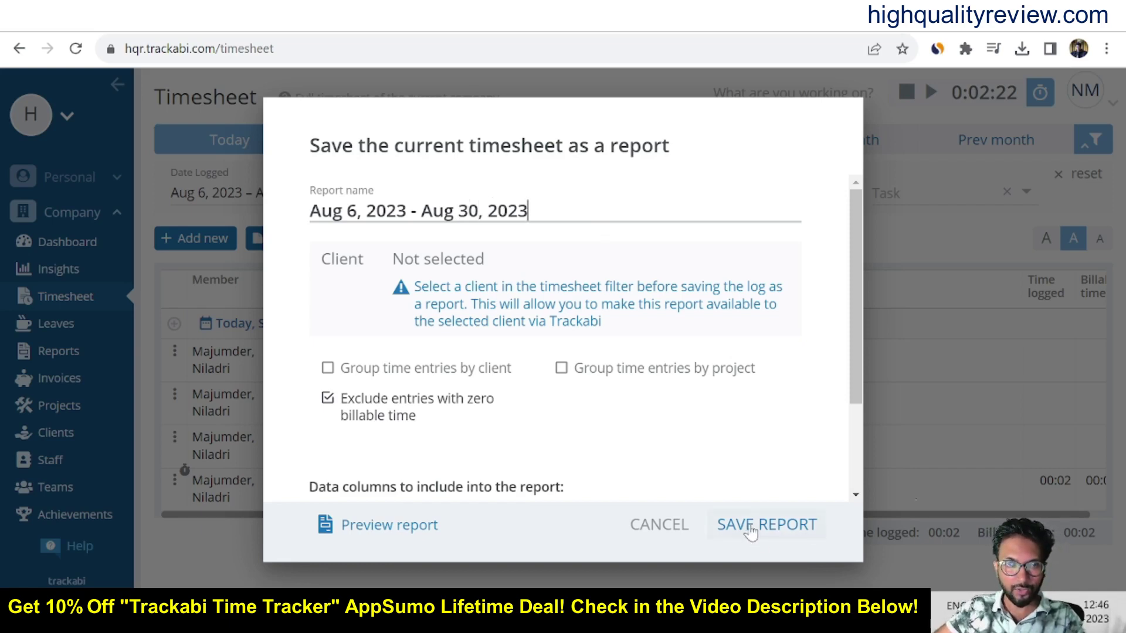
Preview the time worked report and export it as a PDF in portrait orientation.
click(387, 532)
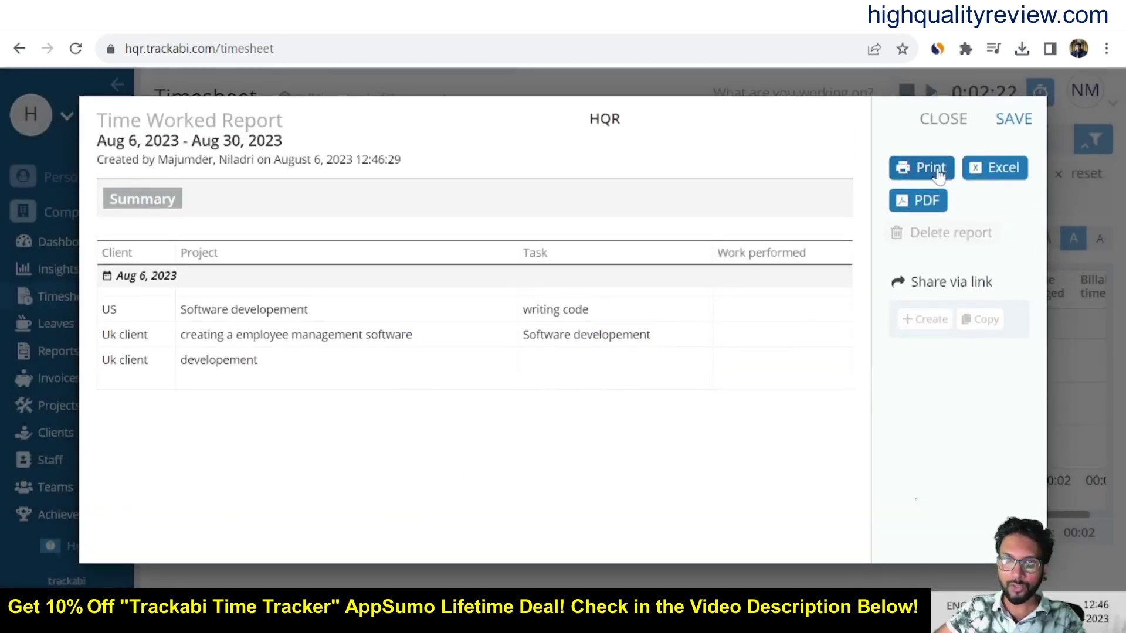
click(922, 207)
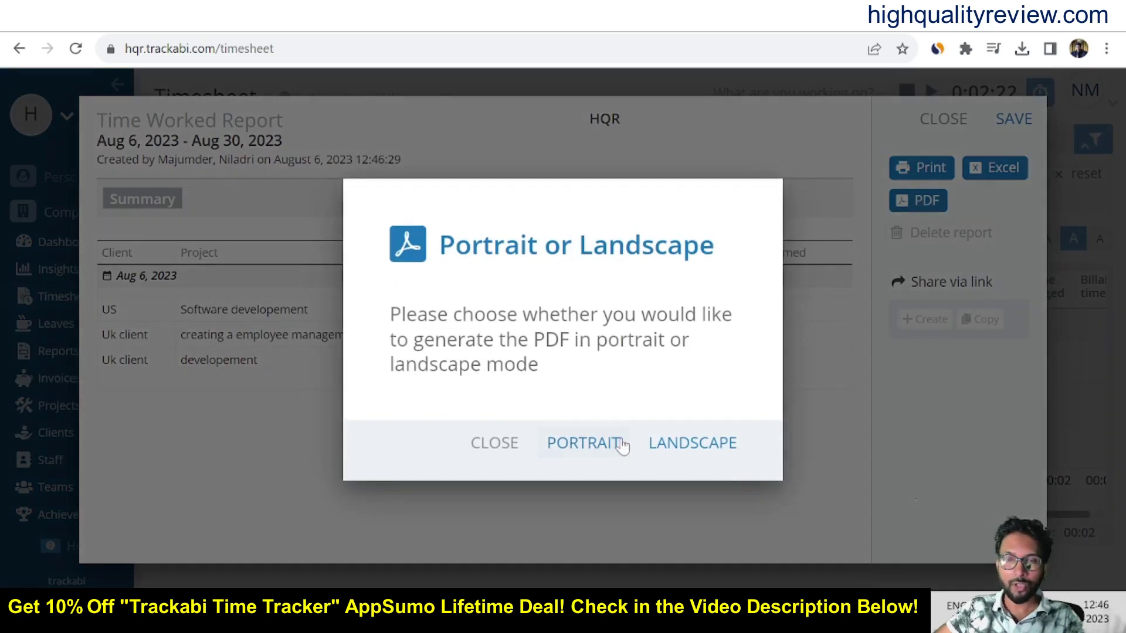
click(580, 445)
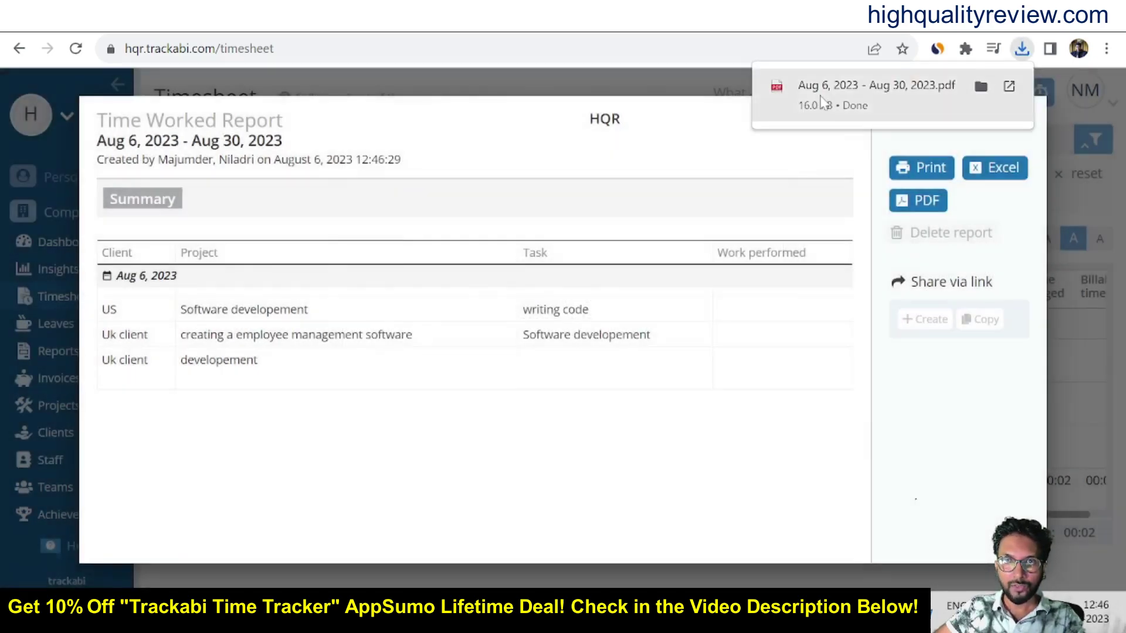
View the exported PDF of the time worked report, and close it along with the report preview and the unsaved report setup.
click(819, 96)
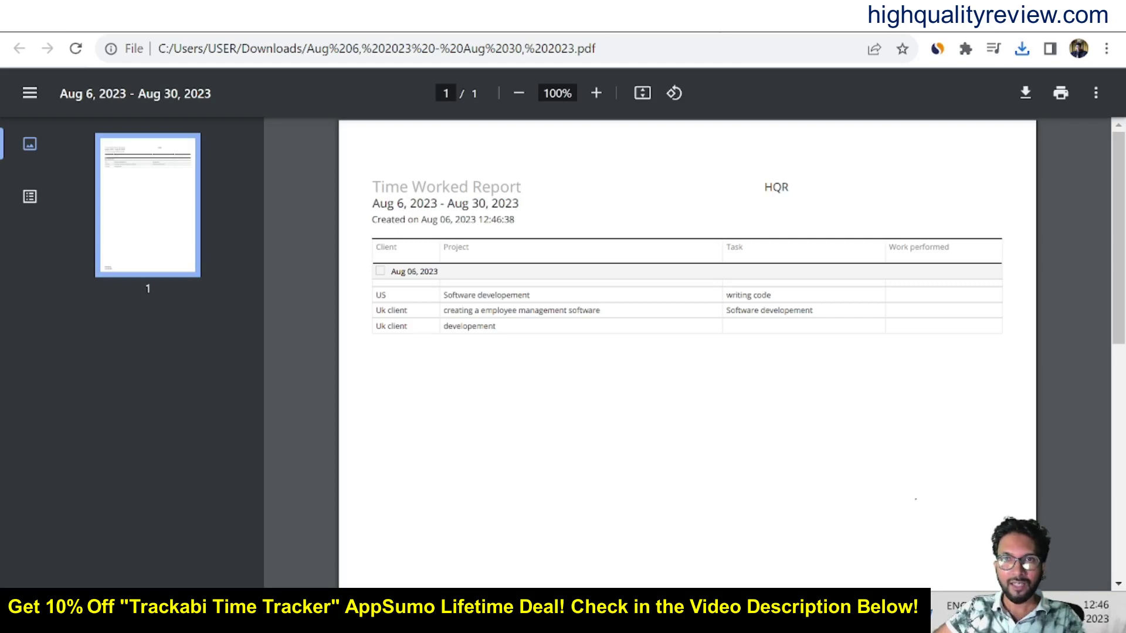
key(ctrl+w)
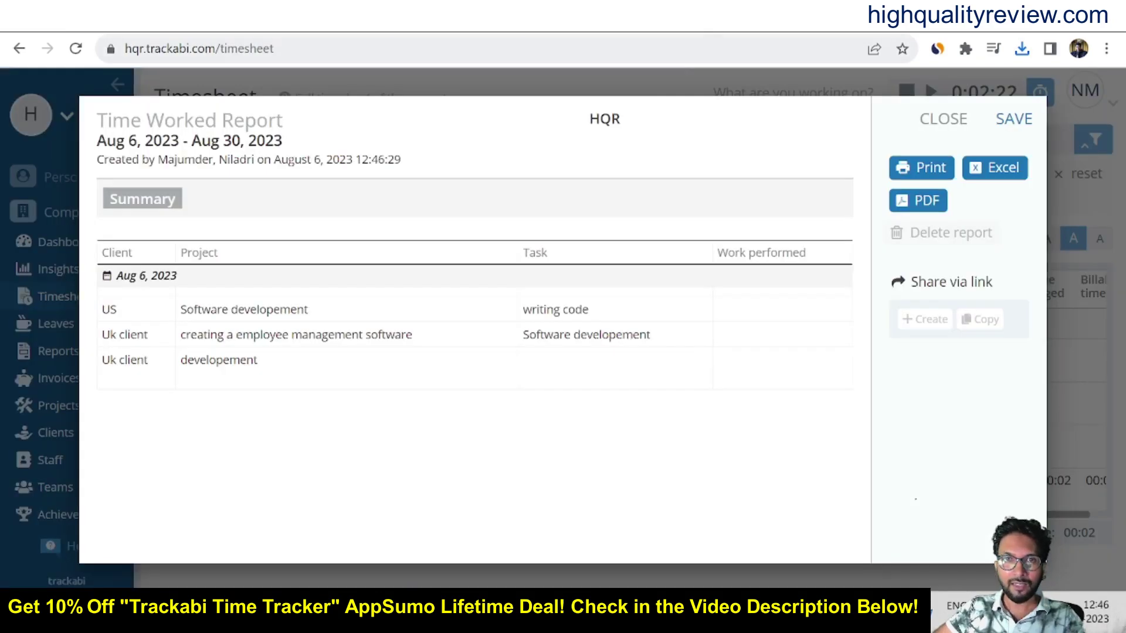
click(927, 127)
click(647, 535)
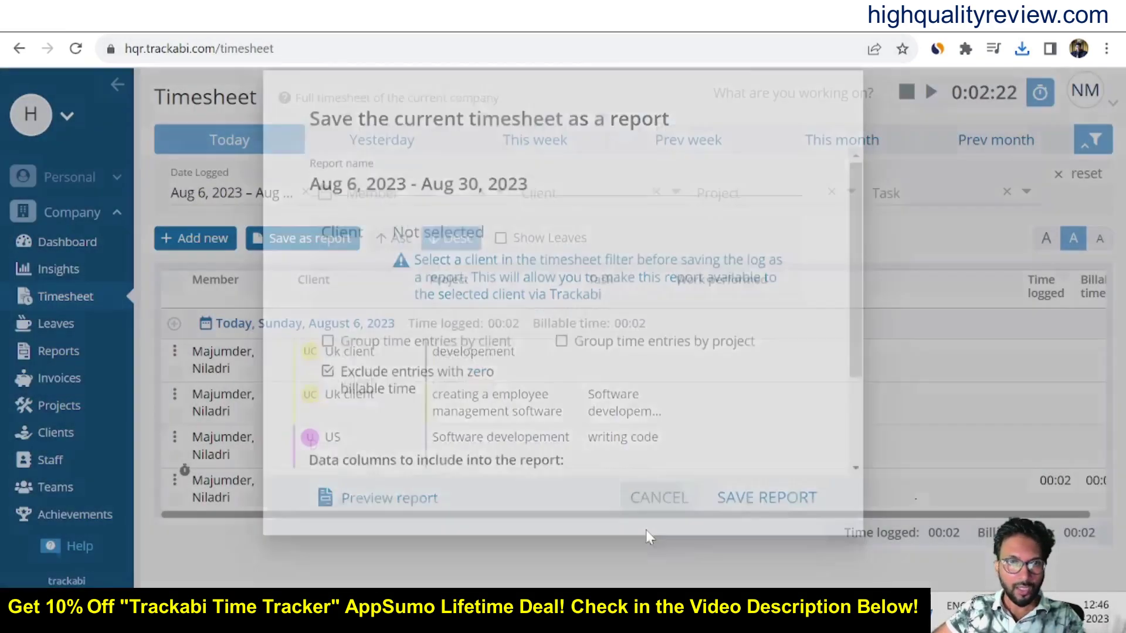
Approve the pending 4-day "Vacation to Paris" leave in the company leave schedule.
click(58, 323)
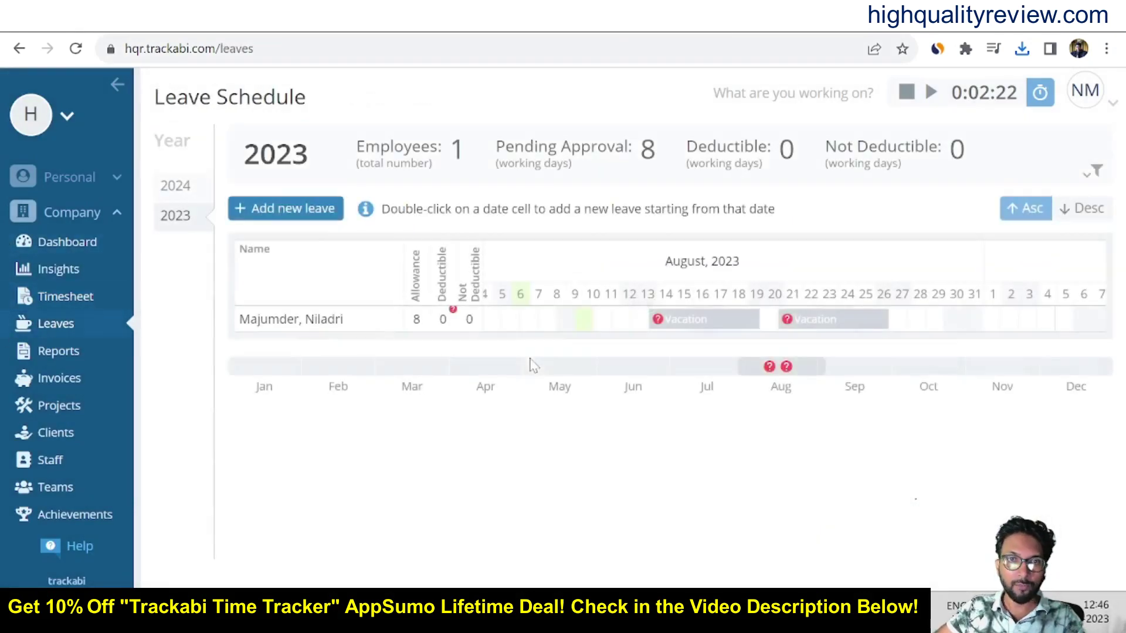
click(802, 326)
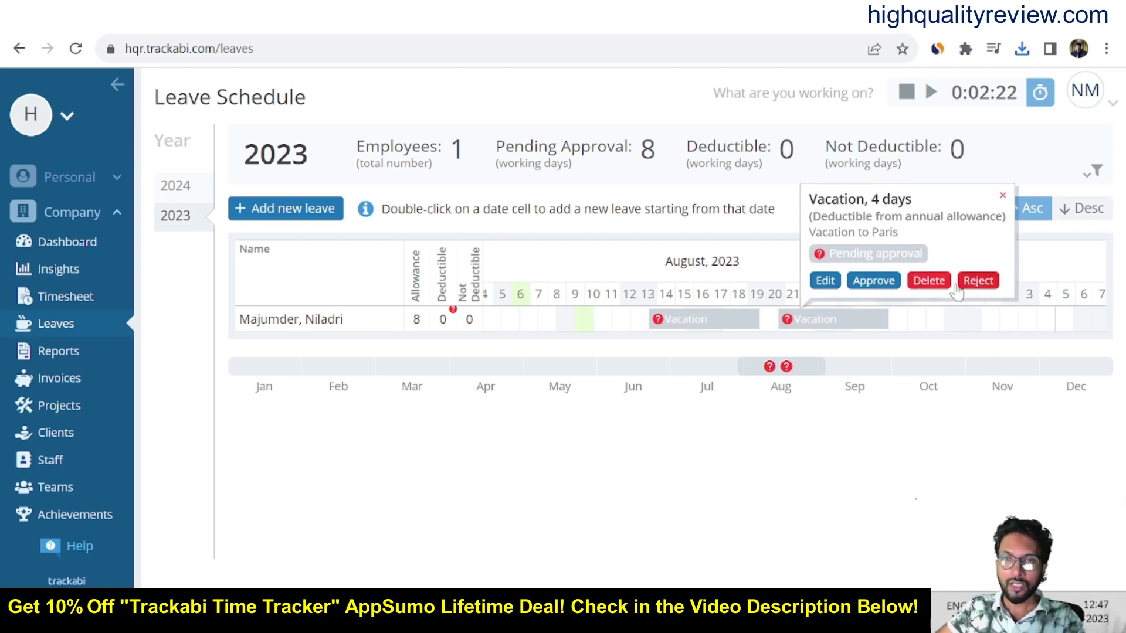
click(872, 282)
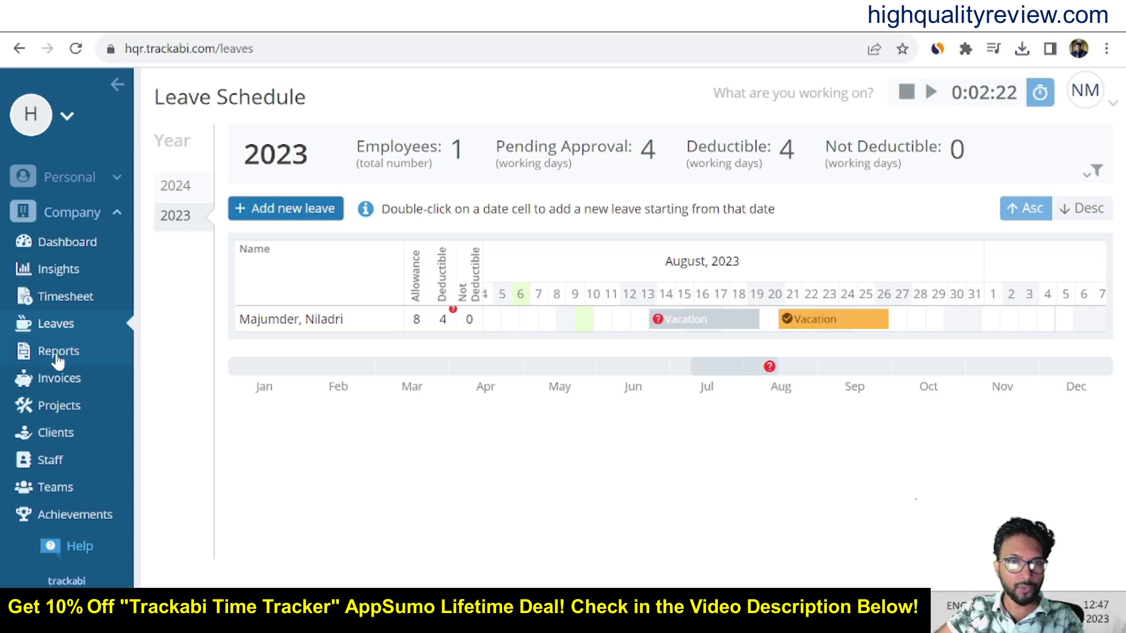
Start a new leave in the schedule for the listed current member with the status Approved.
click(282, 211)
click(384, 259)
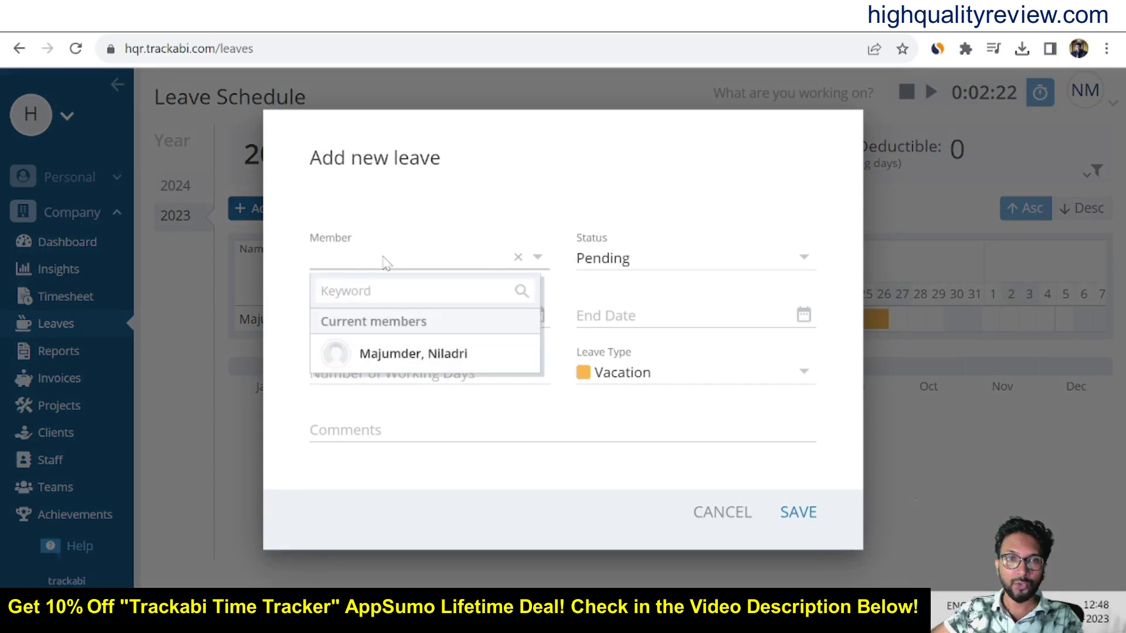
click(351, 354)
click(677, 257)
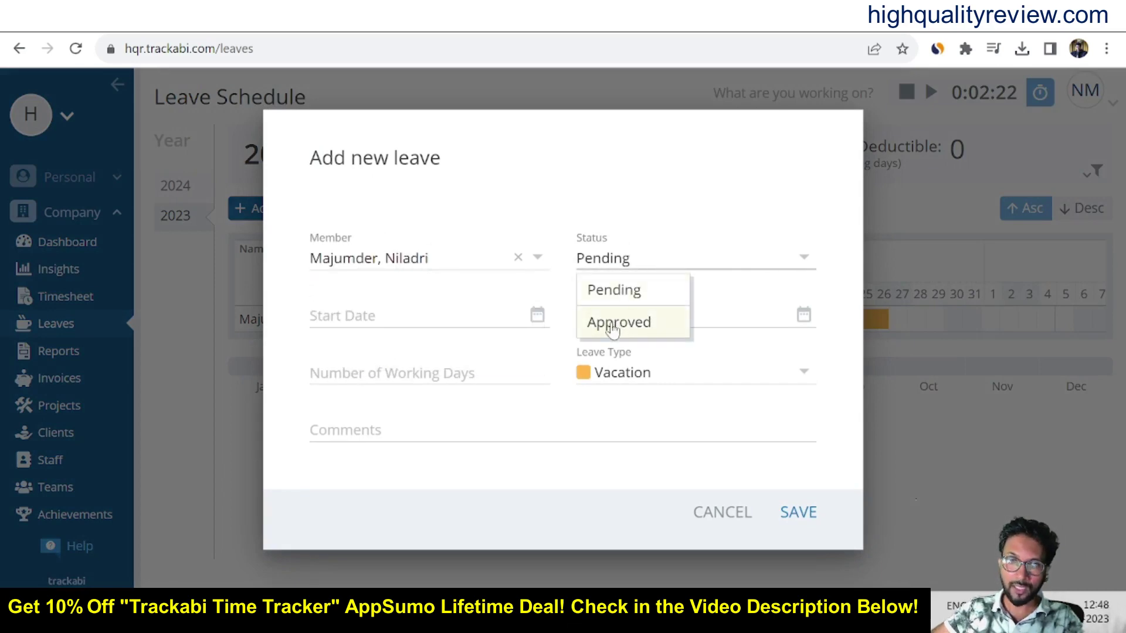
click(612, 330)
Set the new leave's start date to Aug 25, 2023 and its end date to Aug 27, 2023.
click(383, 318)
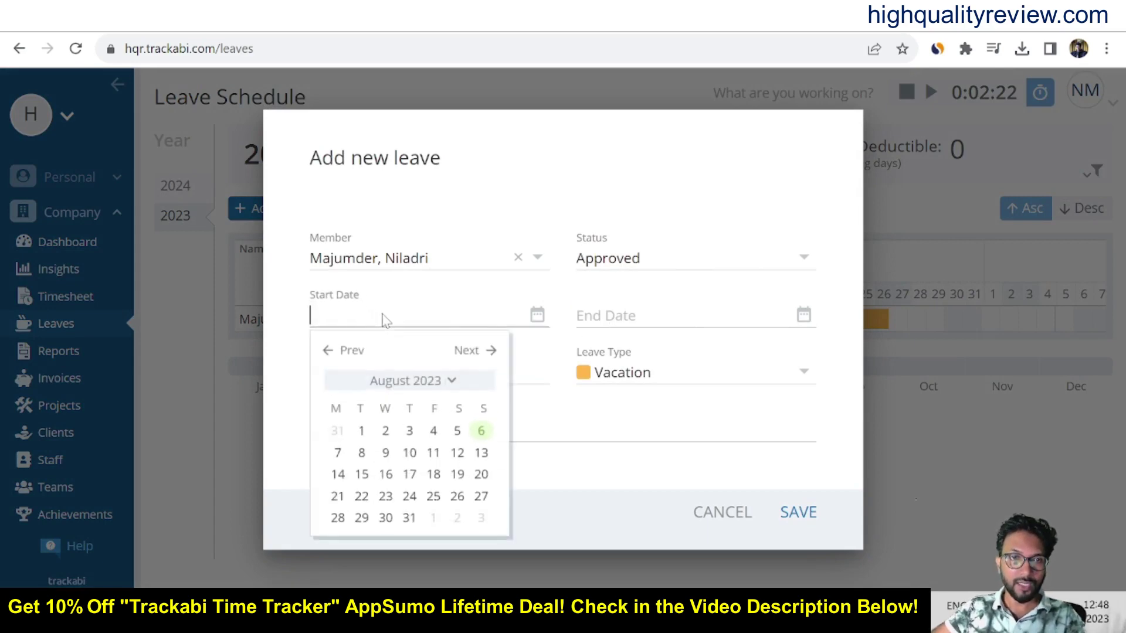
click(698, 321)
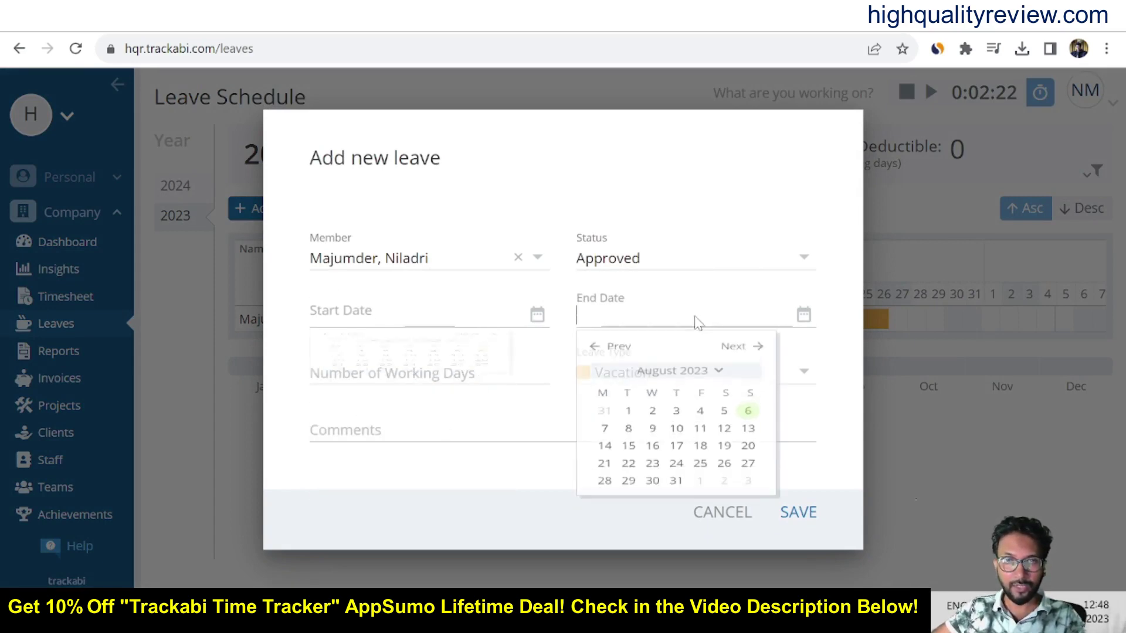
click(282, 408)
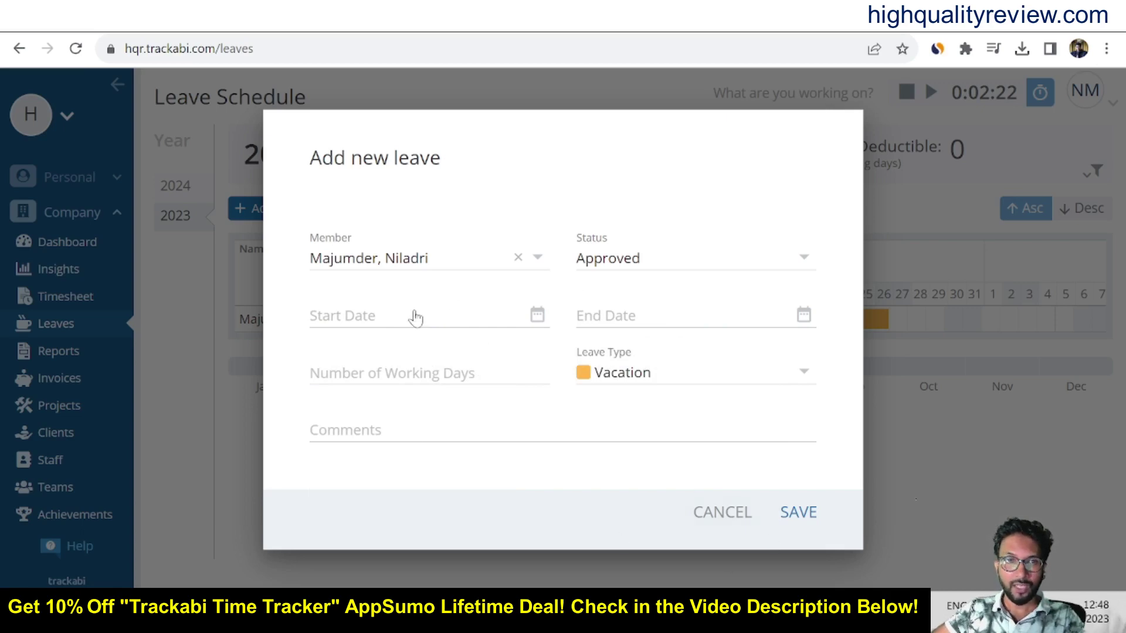
click(396, 321)
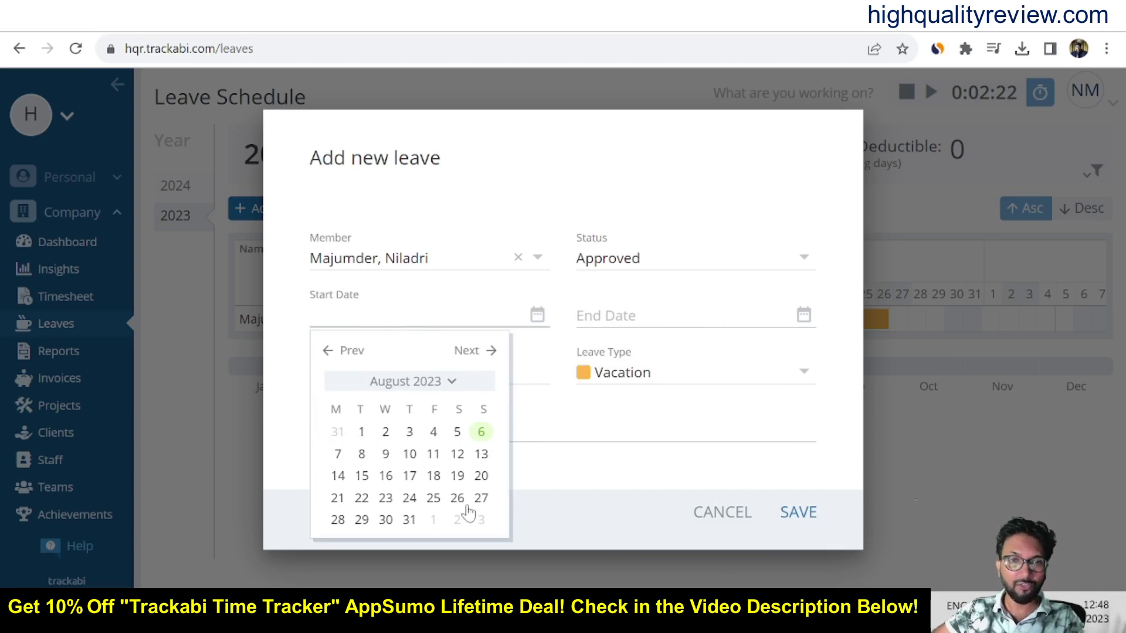
click(434, 499)
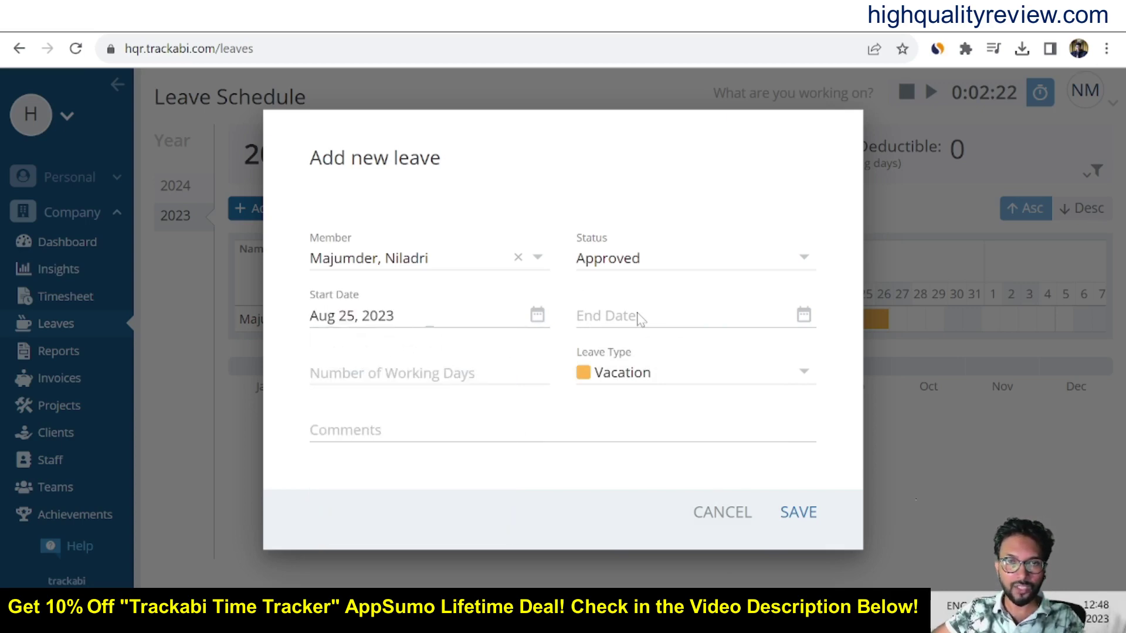
click(604, 316)
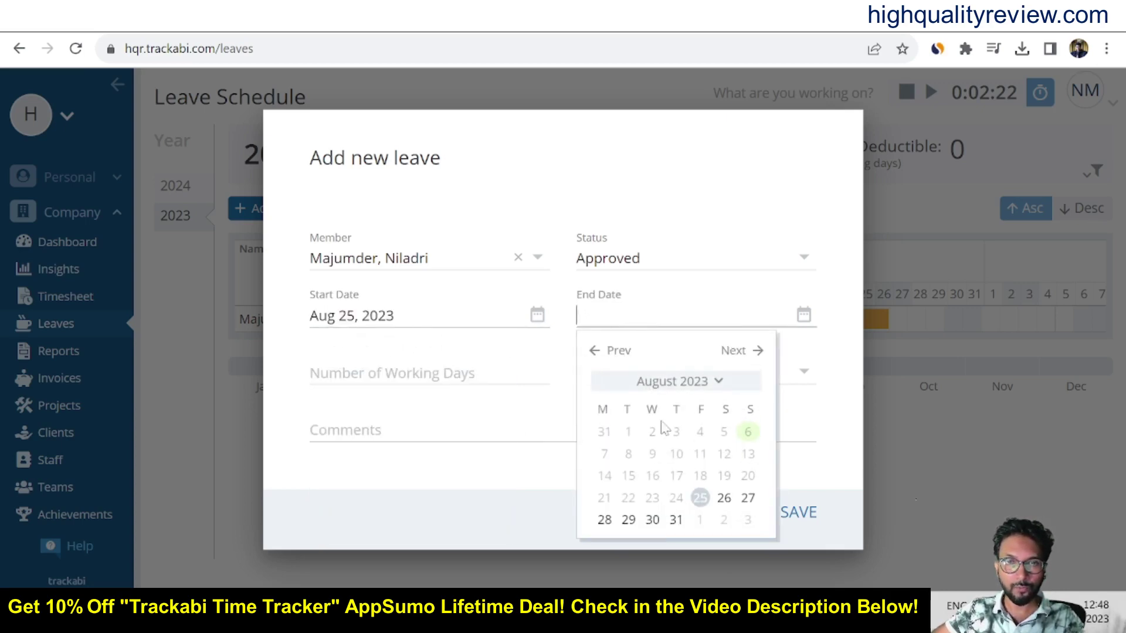
click(747, 497)
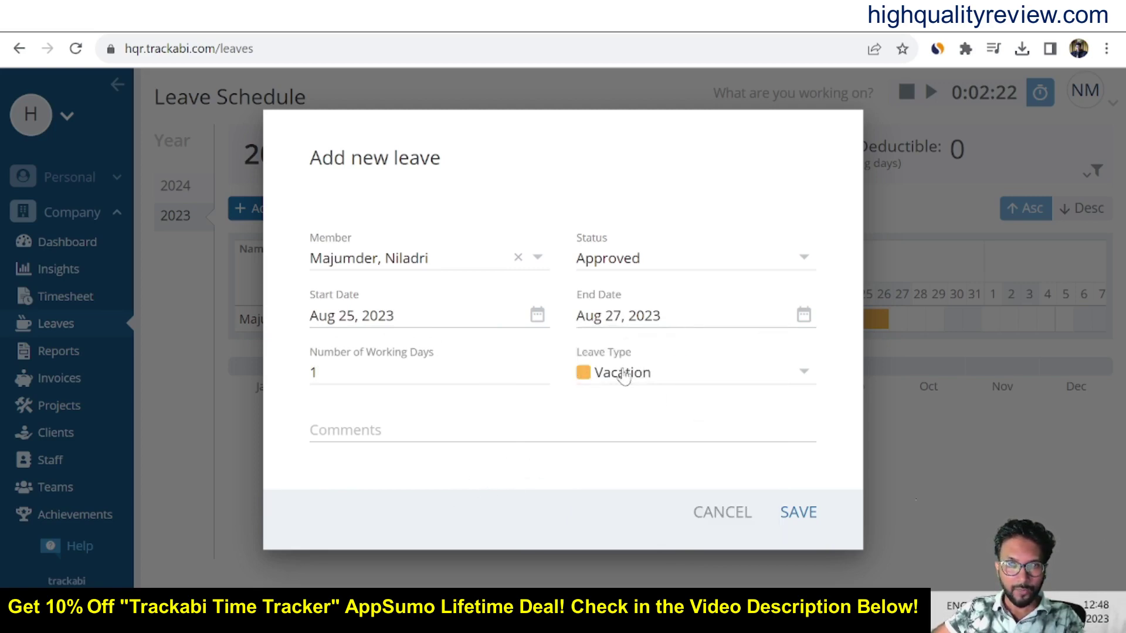
Set the leave type to Casual, add the comment "take a leave" and save the new leave.
click(687, 373)
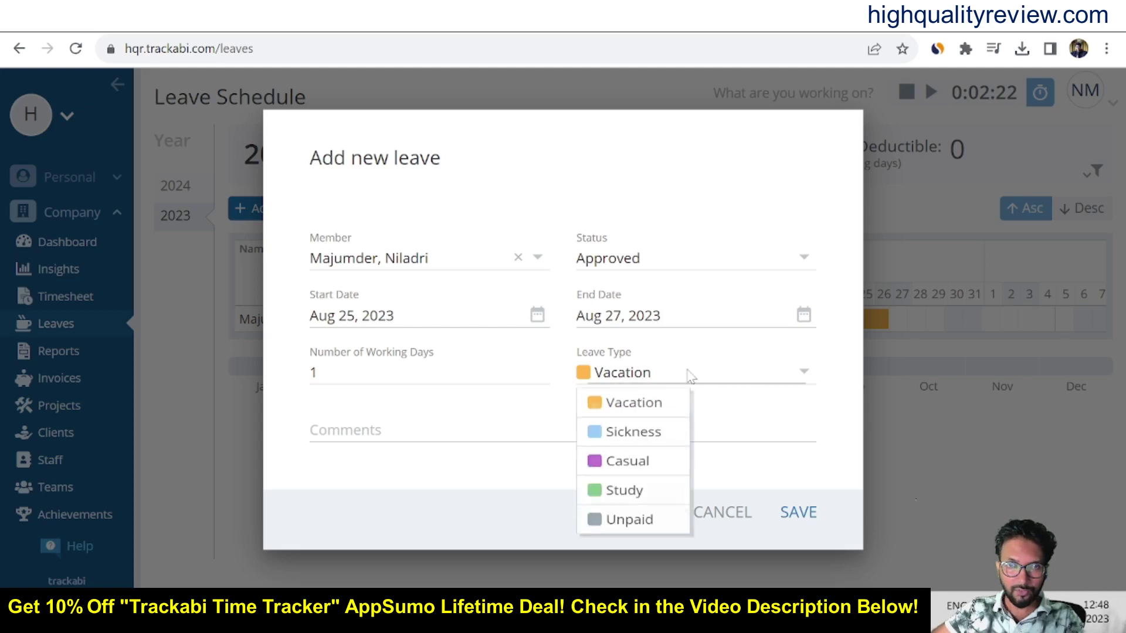
click(641, 473)
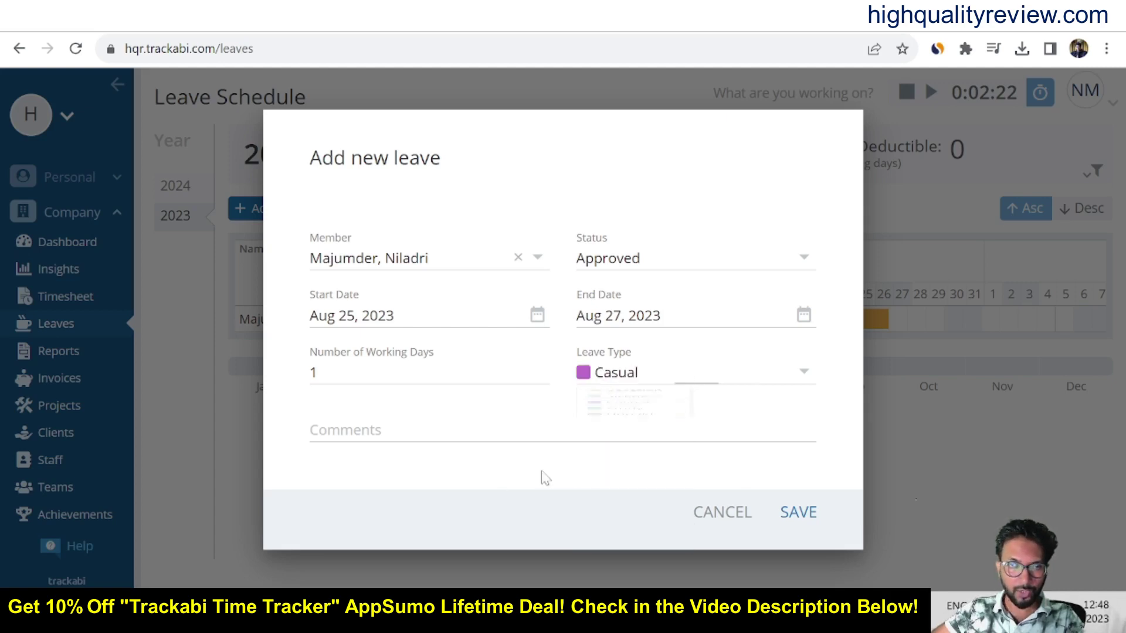
key(Tab)
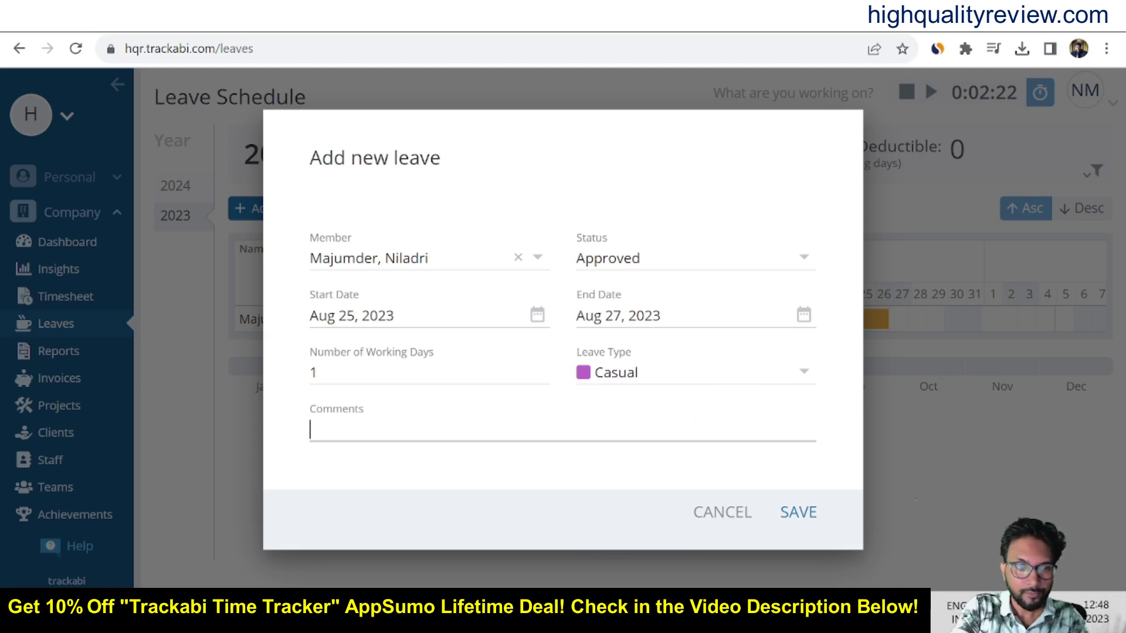
text(taks)
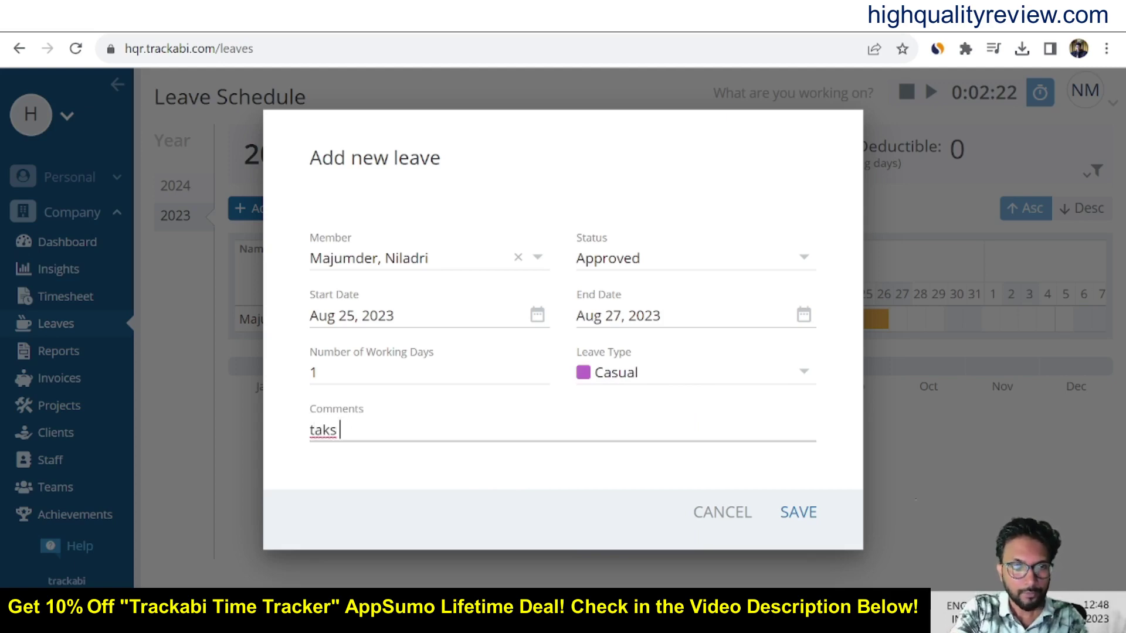
key(BackSpace)
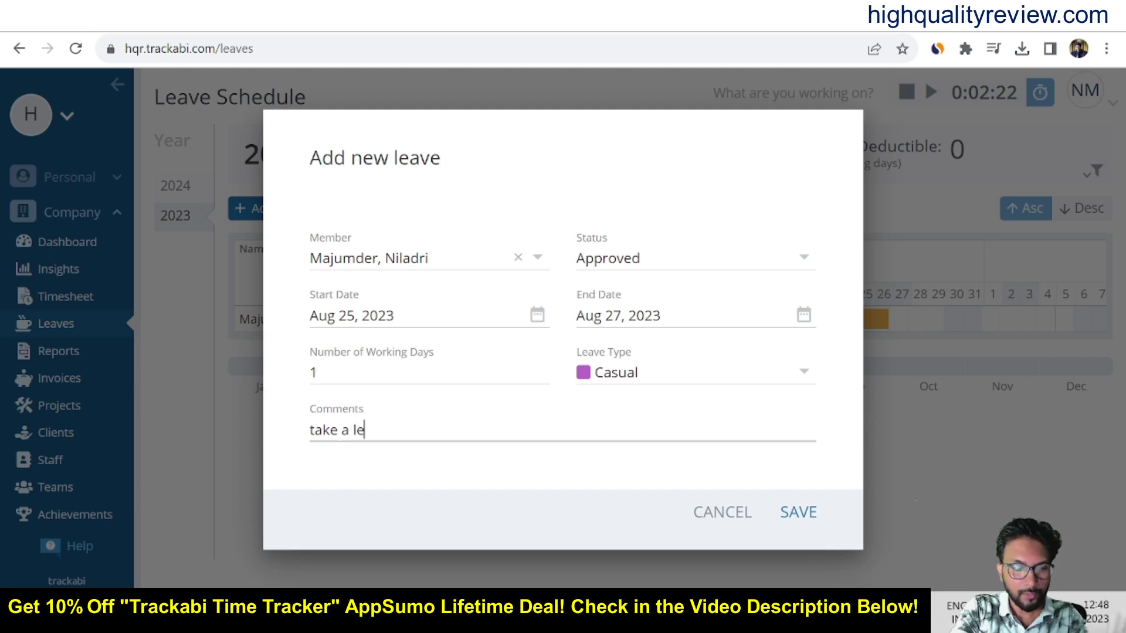
text(e a leave)
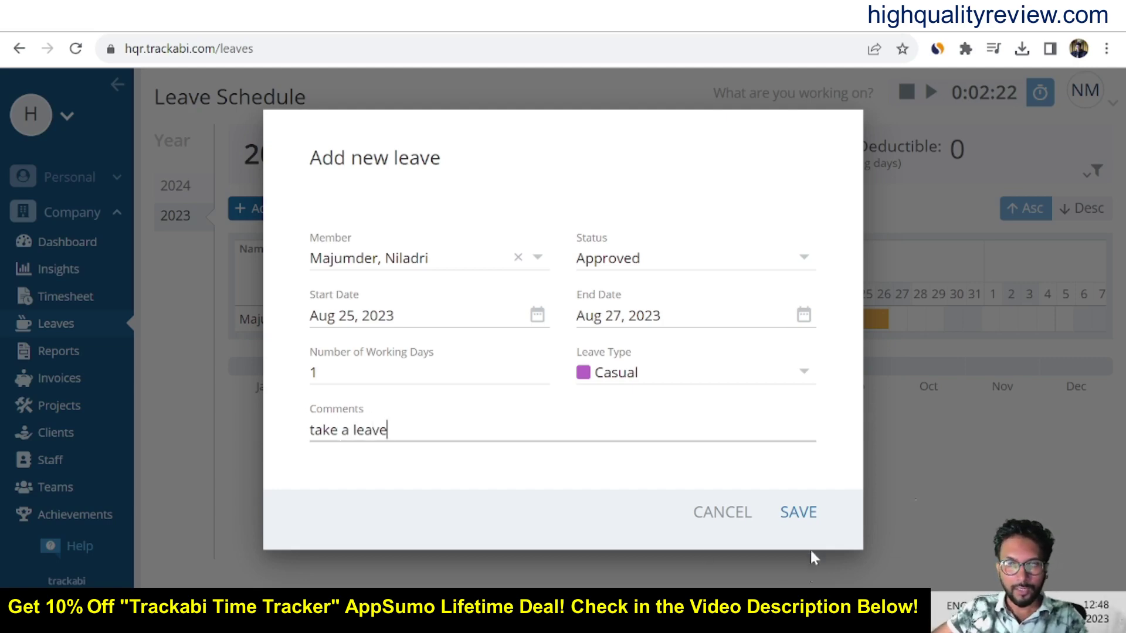
click(798, 514)
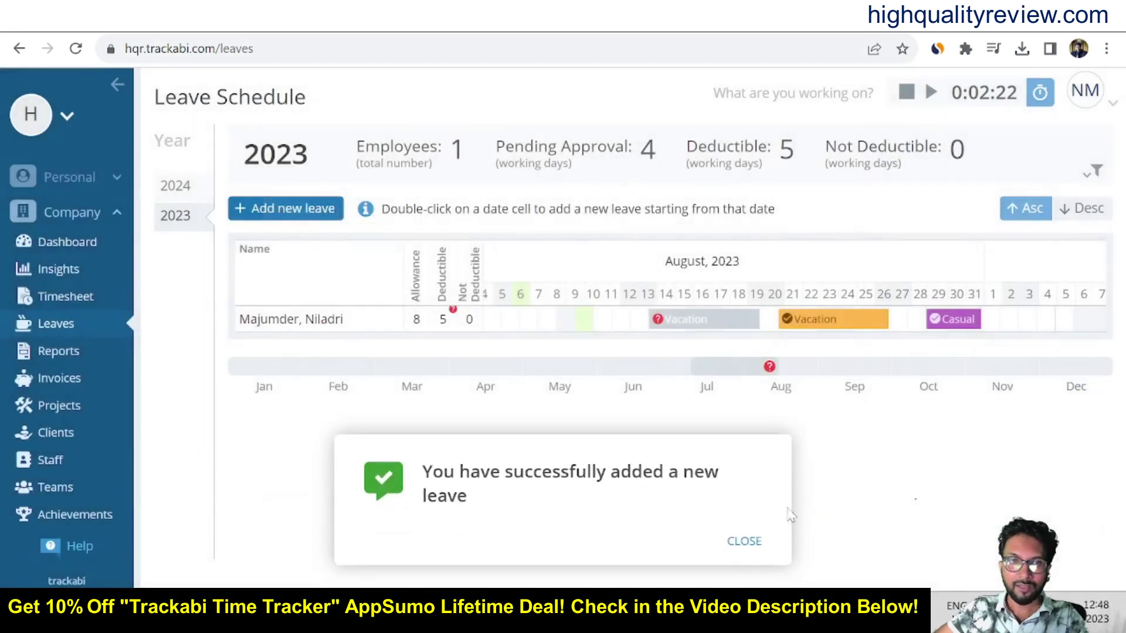
click(757, 553)
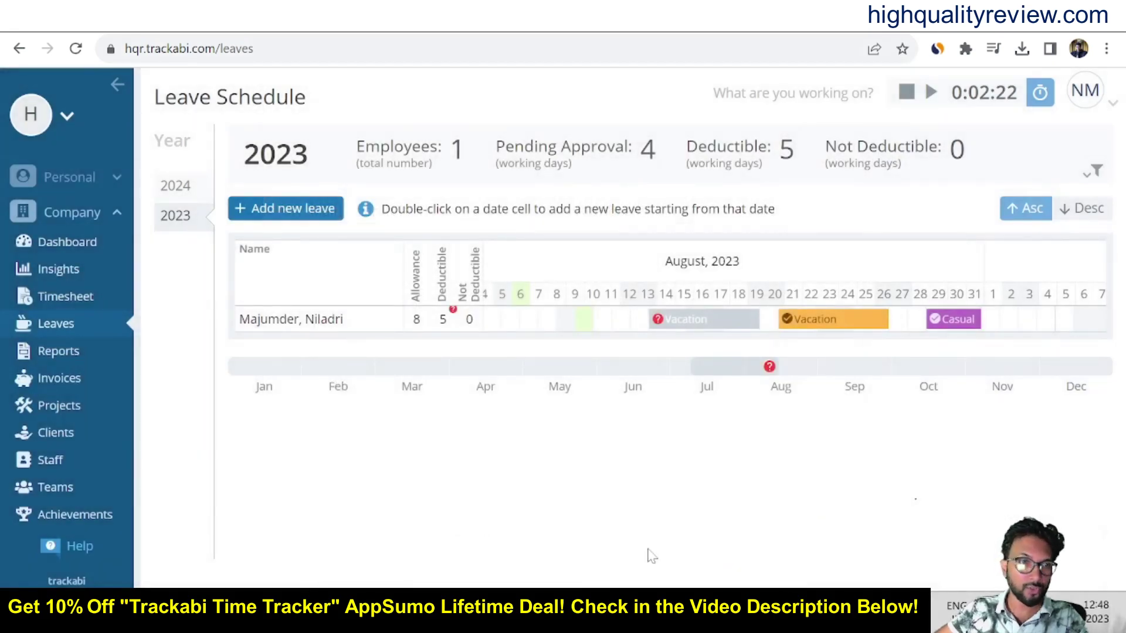
Filter the company reports by Uk client and the name "abc", and go to the timesheet for preparing a new report.
click(47, 354)
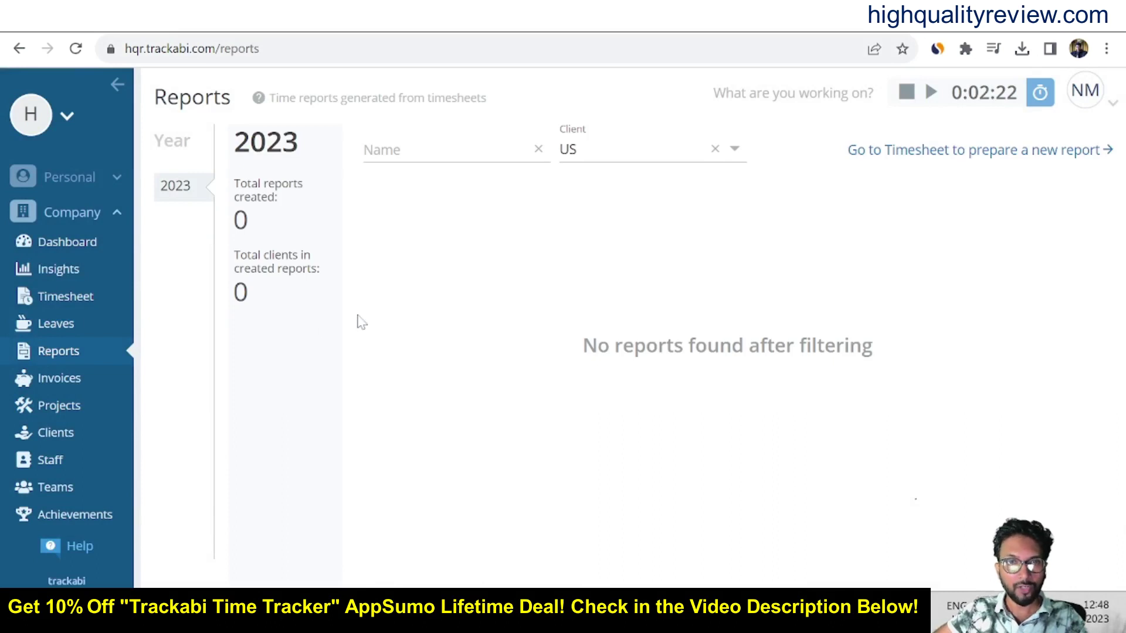
click(625, 149)
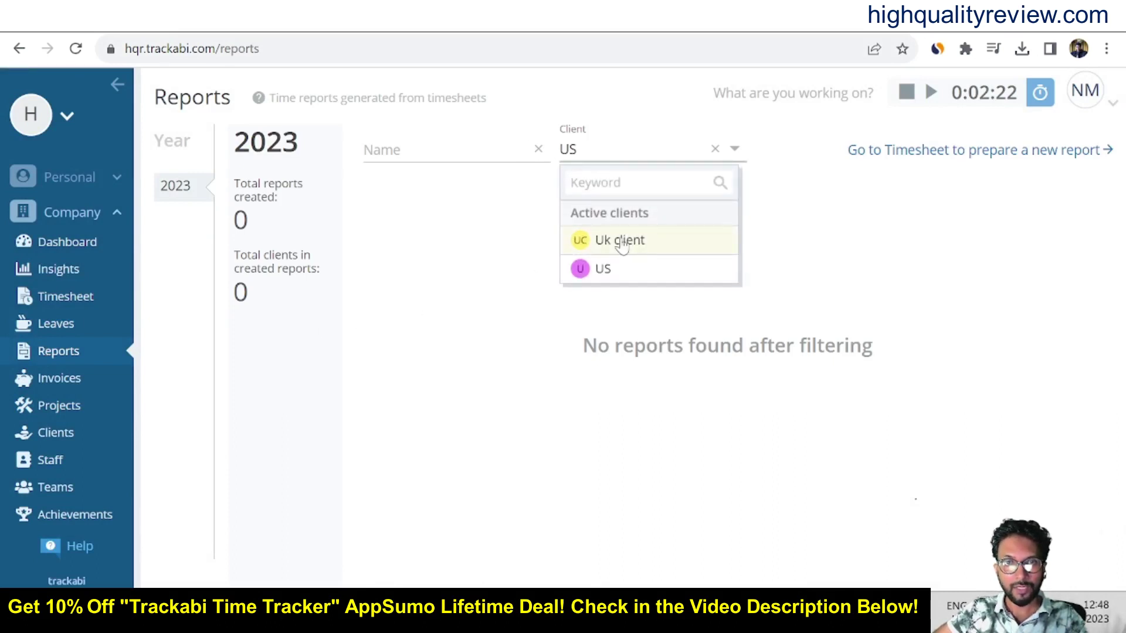
click(622, 246)
click(446, 154)
text(abc)
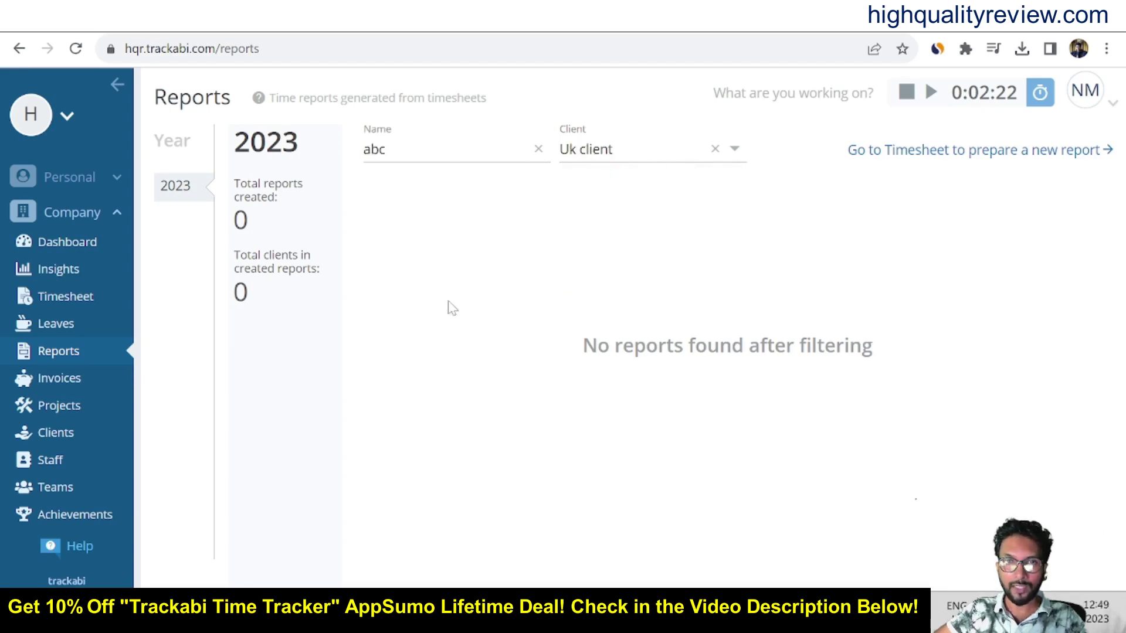
click(919, 154)
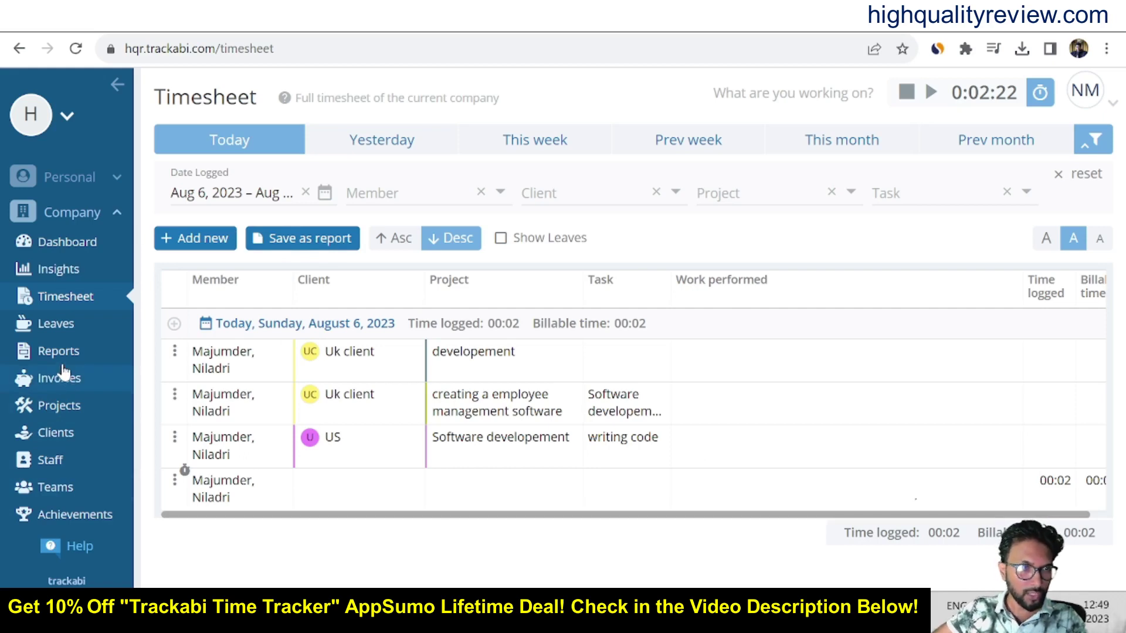
Create a new company invoice with a default hourly rate of 100, a 5% discount and 5% tax.
click(66, 385)
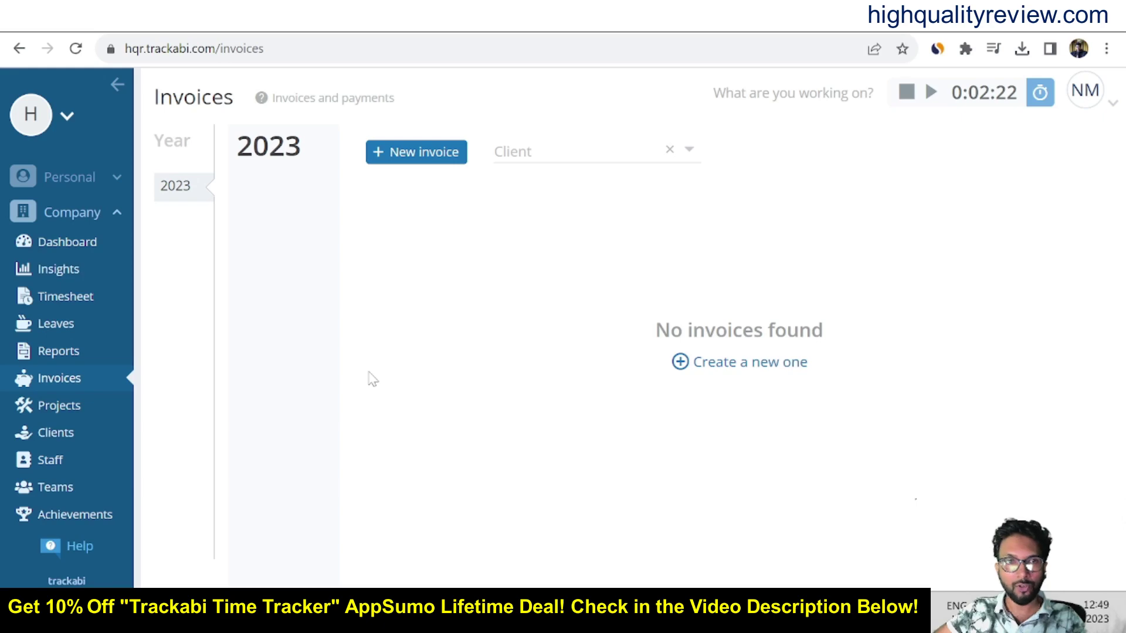
click(740, 366)
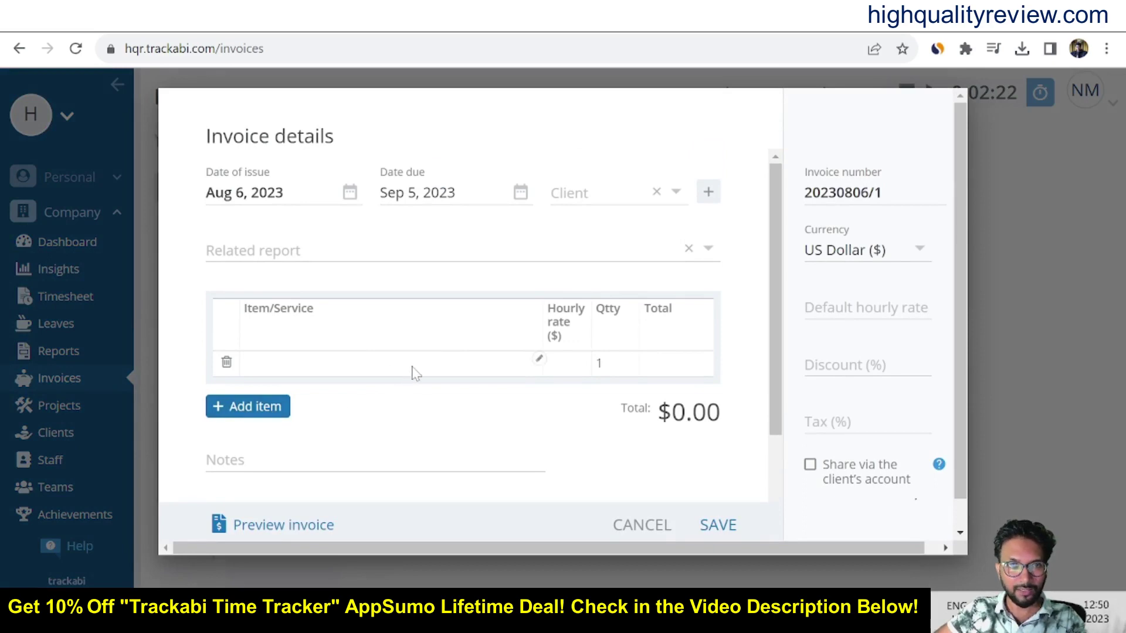
click(856, 307)
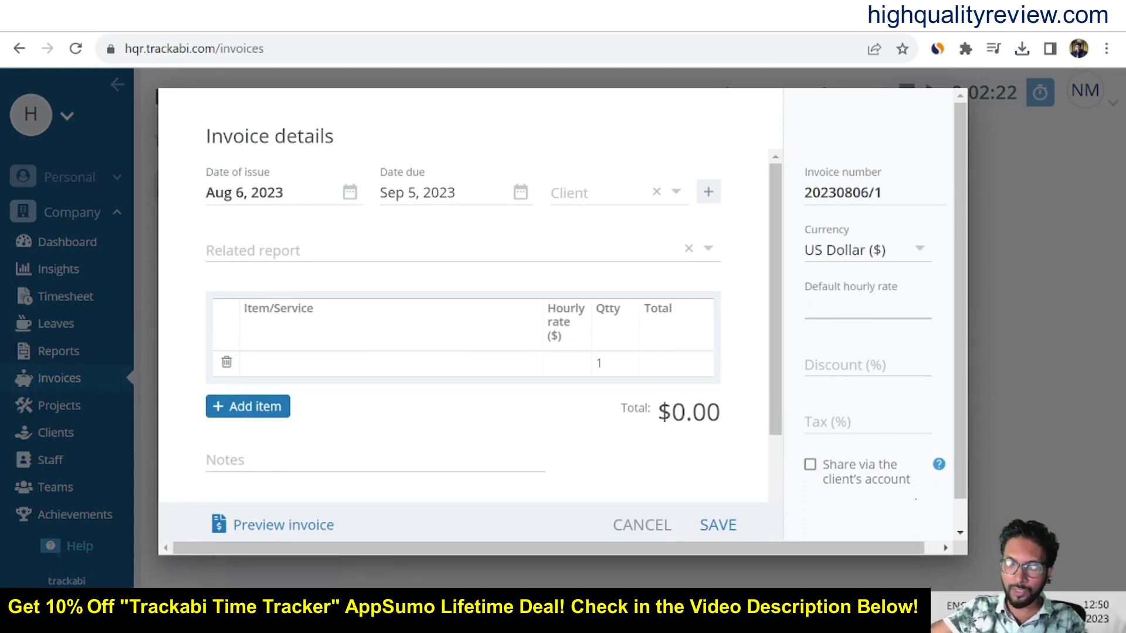
text(100)
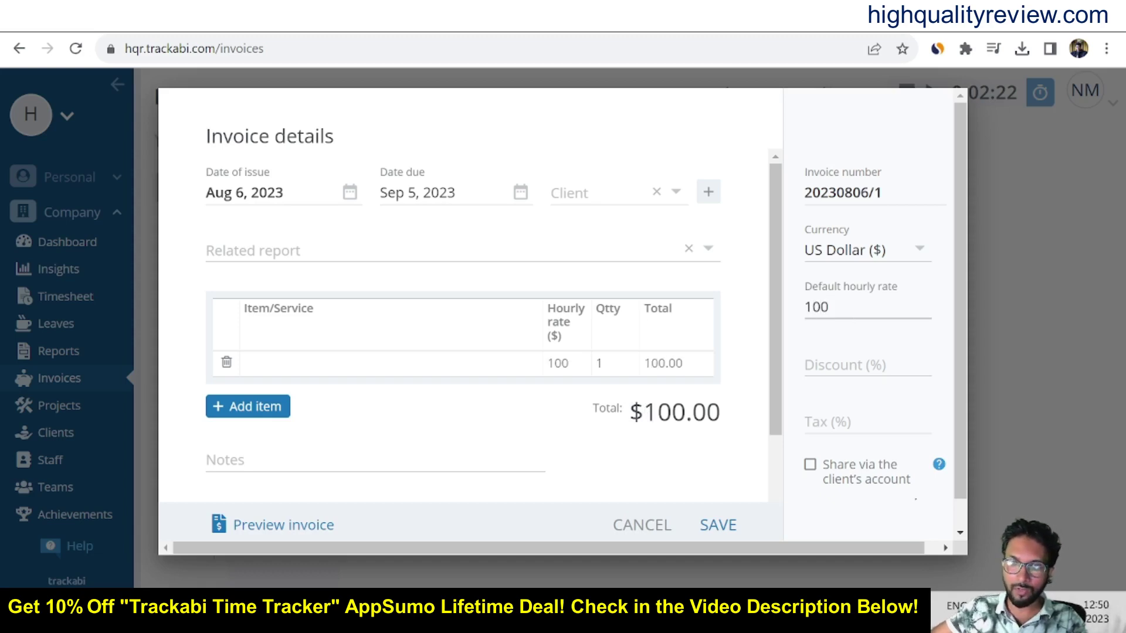
click(867, 365)
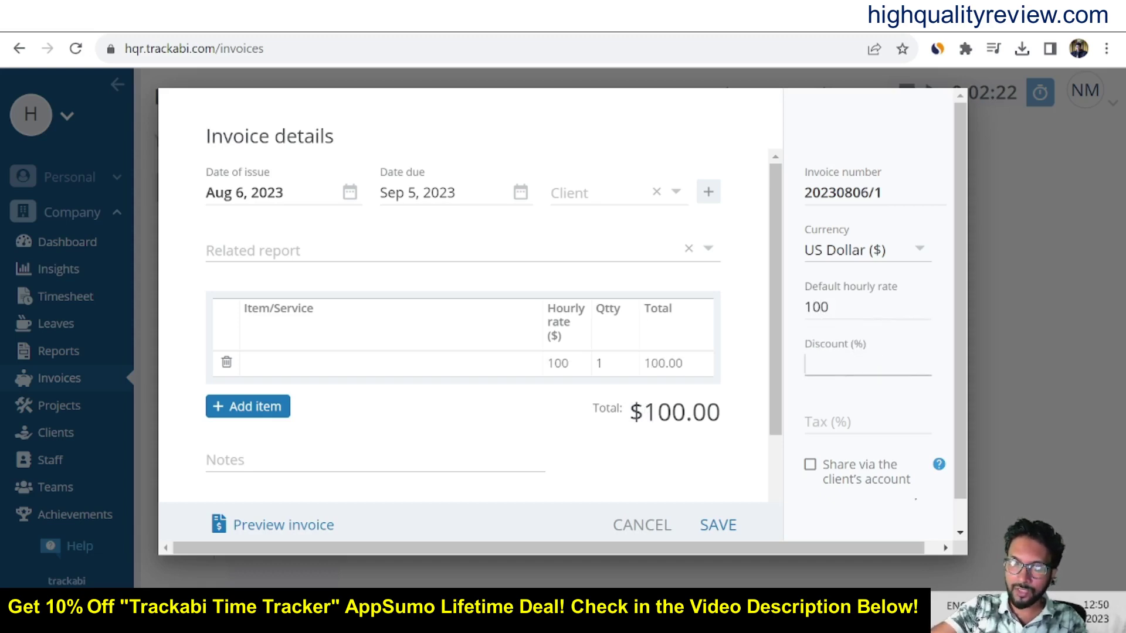
text(5)
key(Tab)
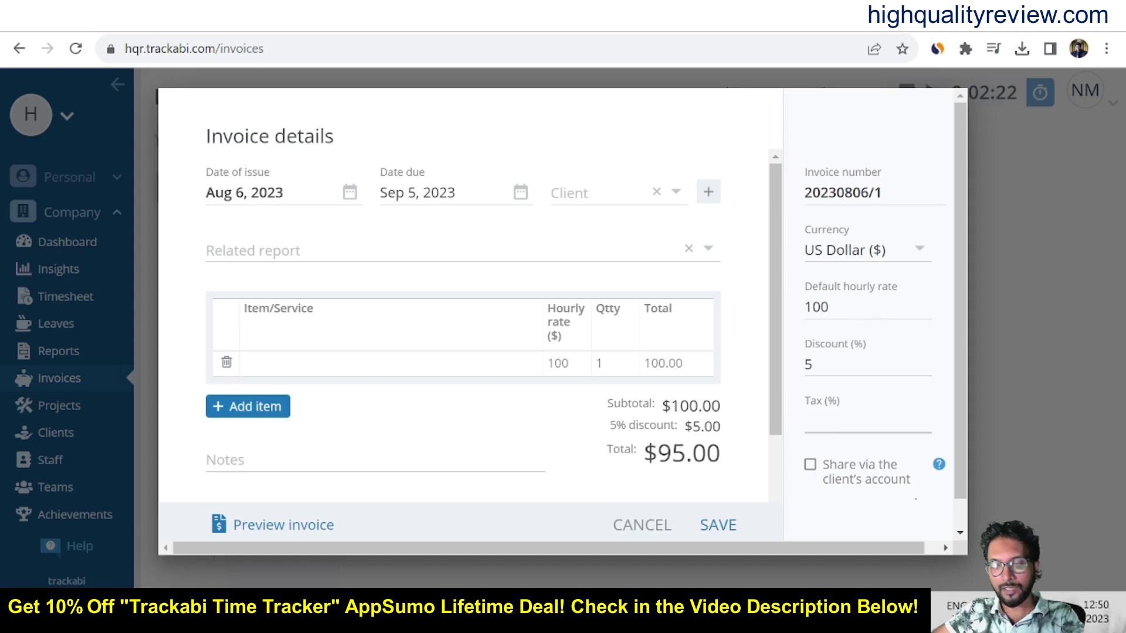
text(5)
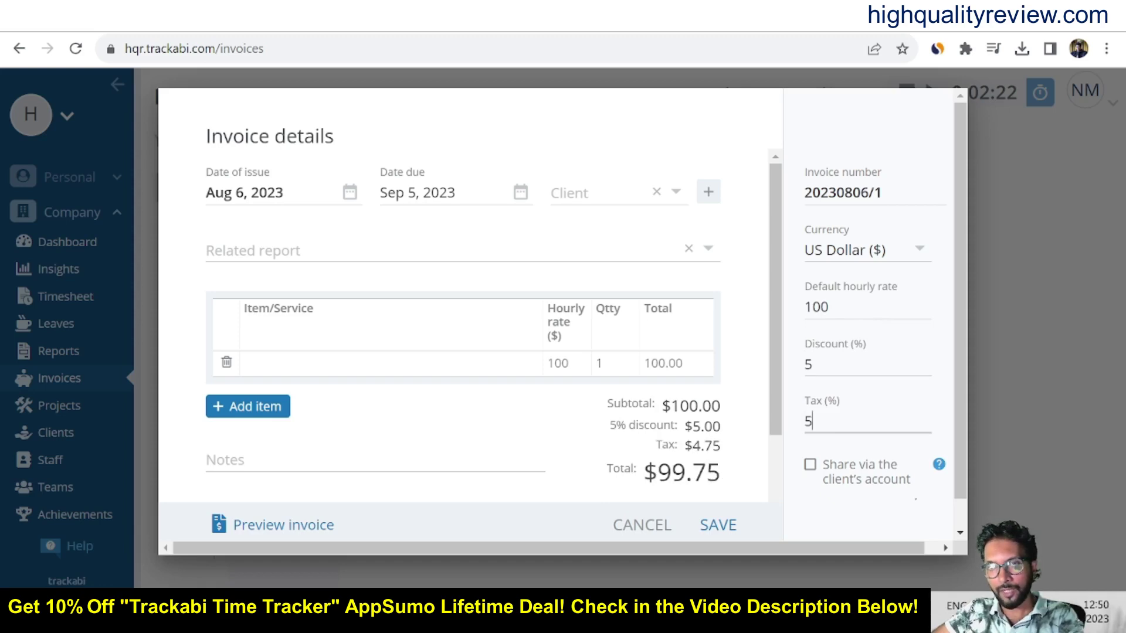
scroll(551, 429, down, 4)
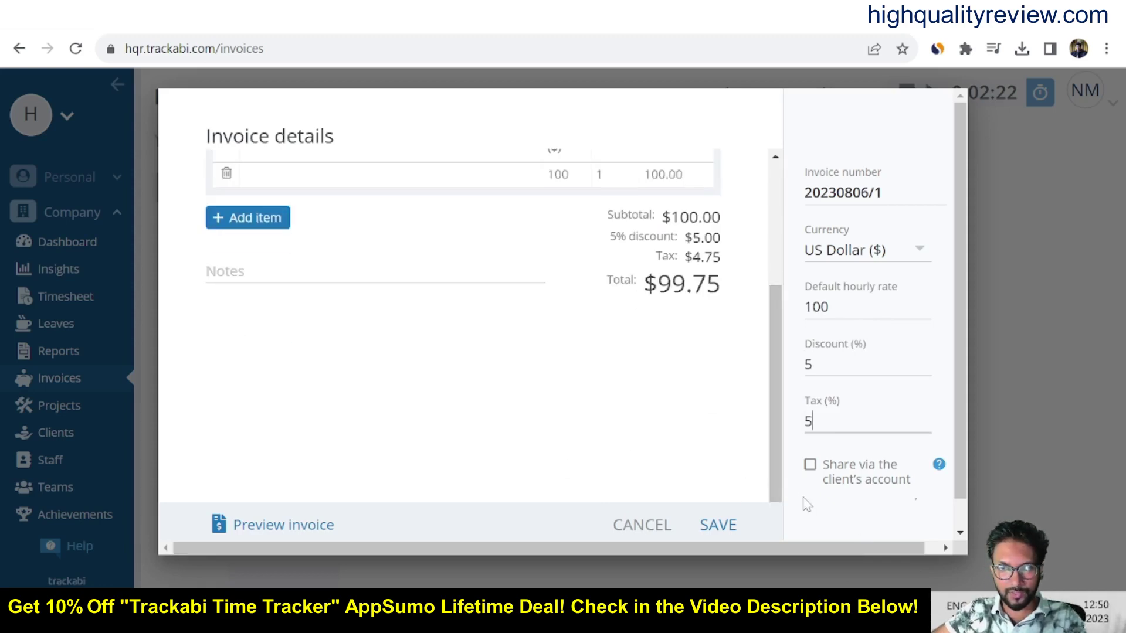
Preview the new invoice and export it as a PDF.
scroll(551, 430, down, 1)
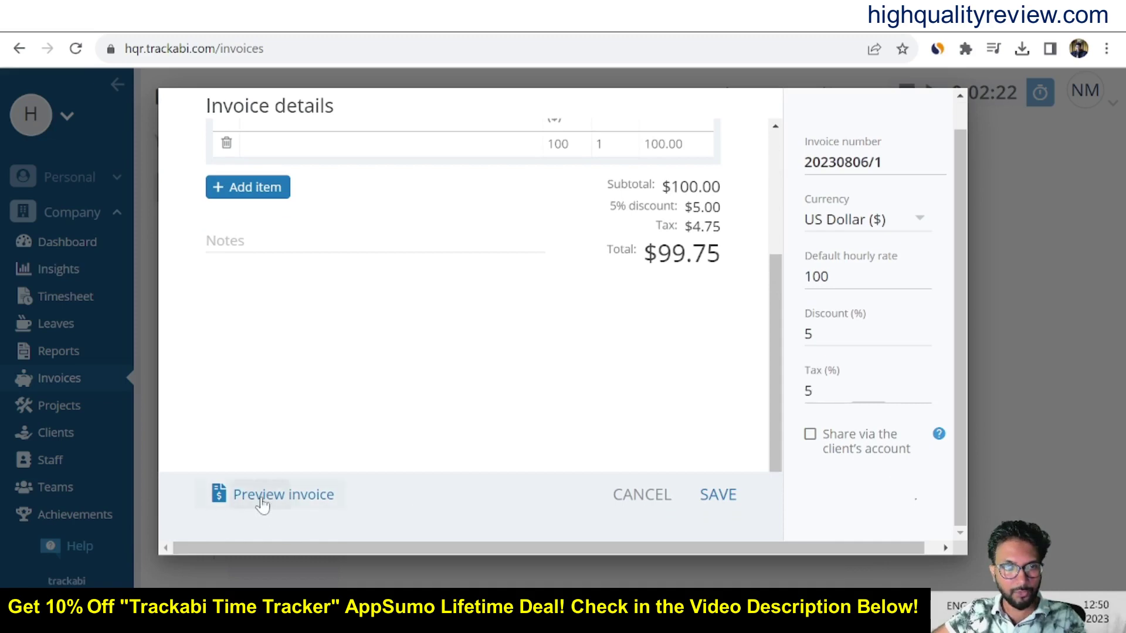
click(261, 502)
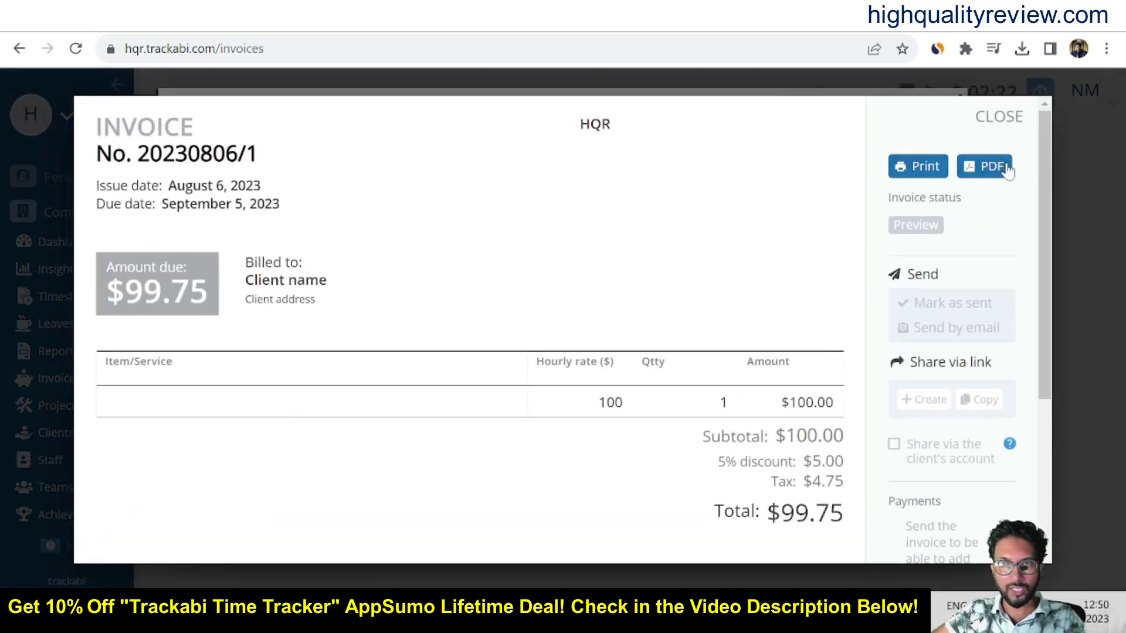
click(983, 167)
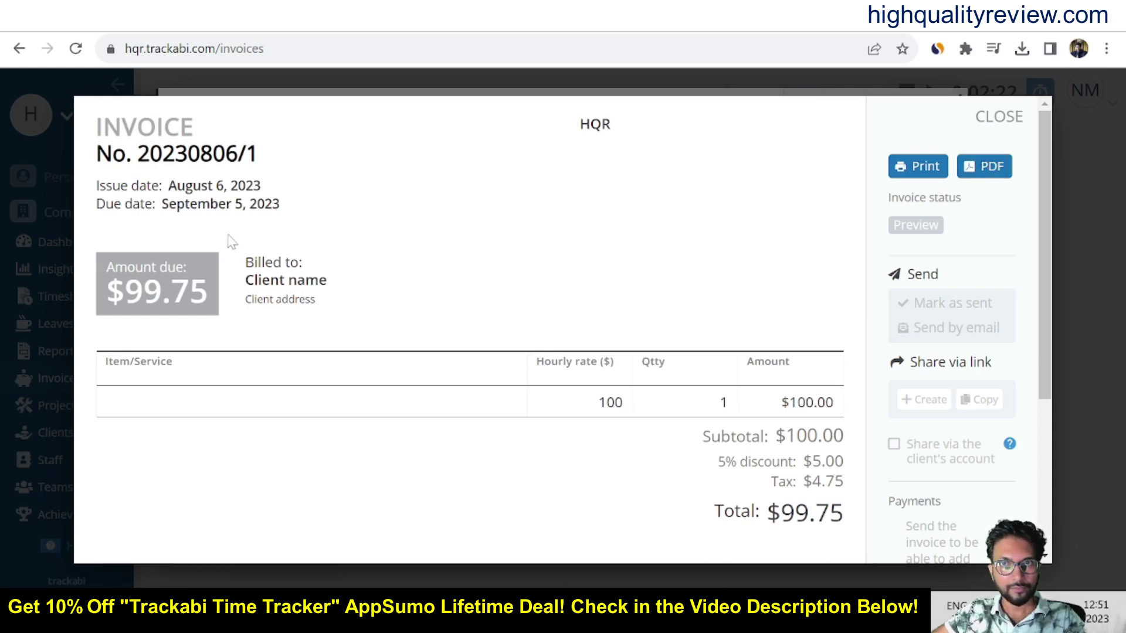
Switch to File Explorer and open the PDF "Aug 6, 2023 - Aug 30, 2023" from the Downloads folder.
key(super+e)
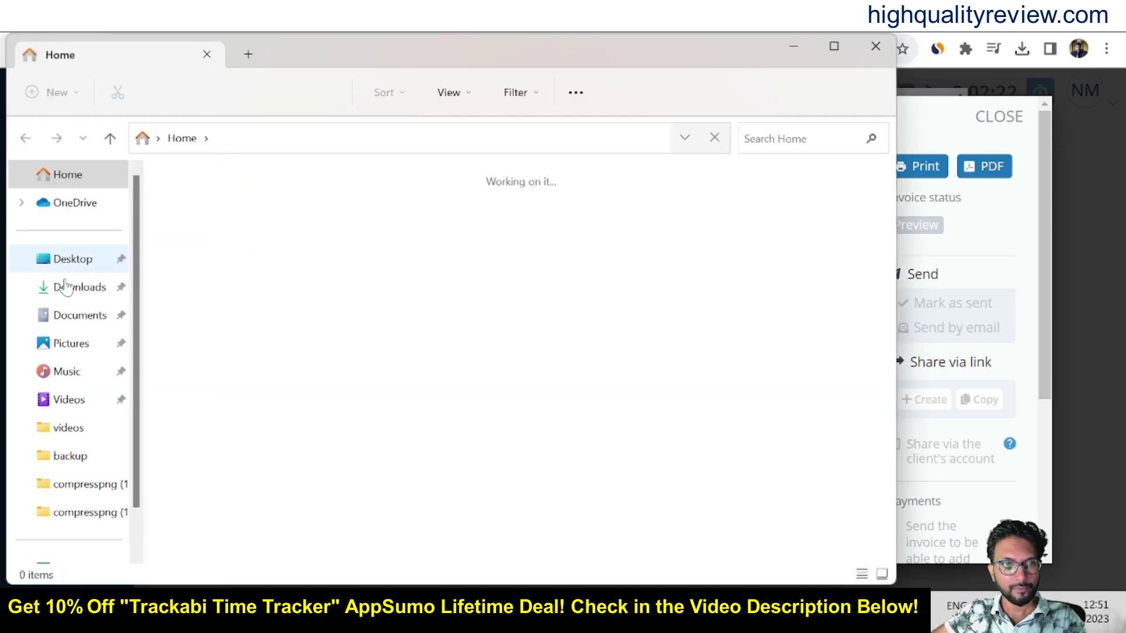
click(65, 286)
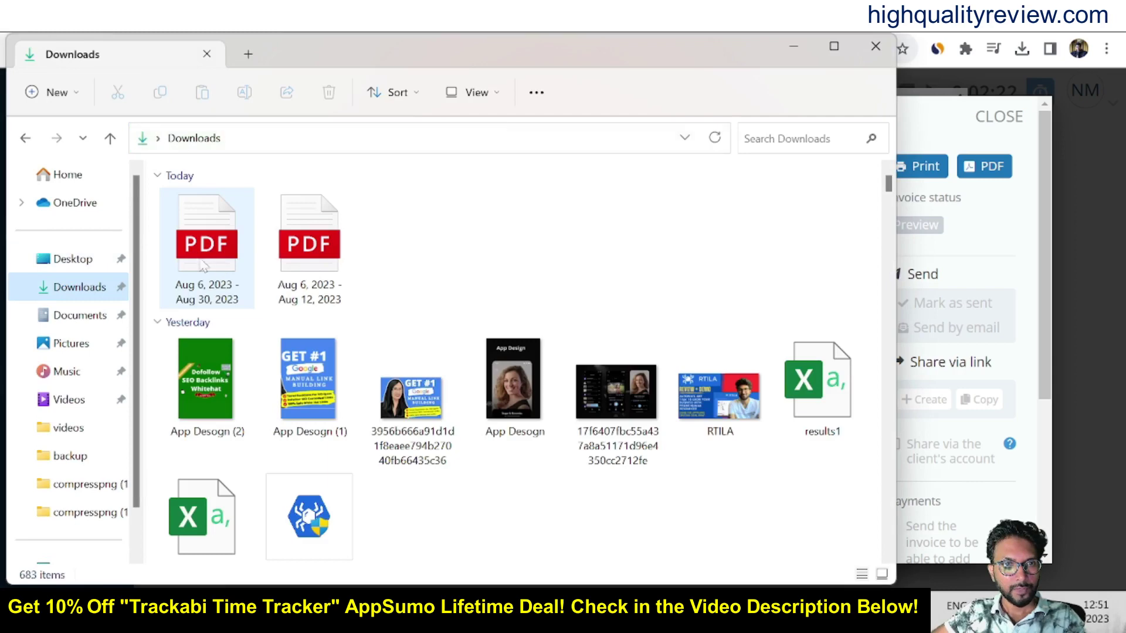
click(200, 255)
double_click(201, 255)
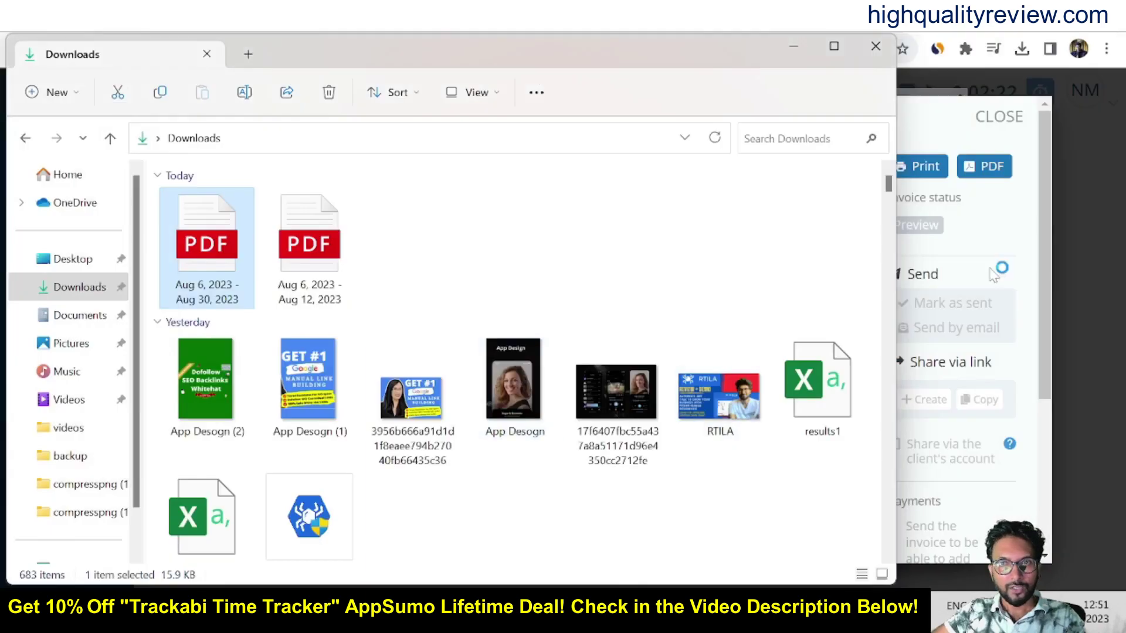
Return to Trackabi, close the invoice preview and leave the invoice form without saving.
click(794, 47)
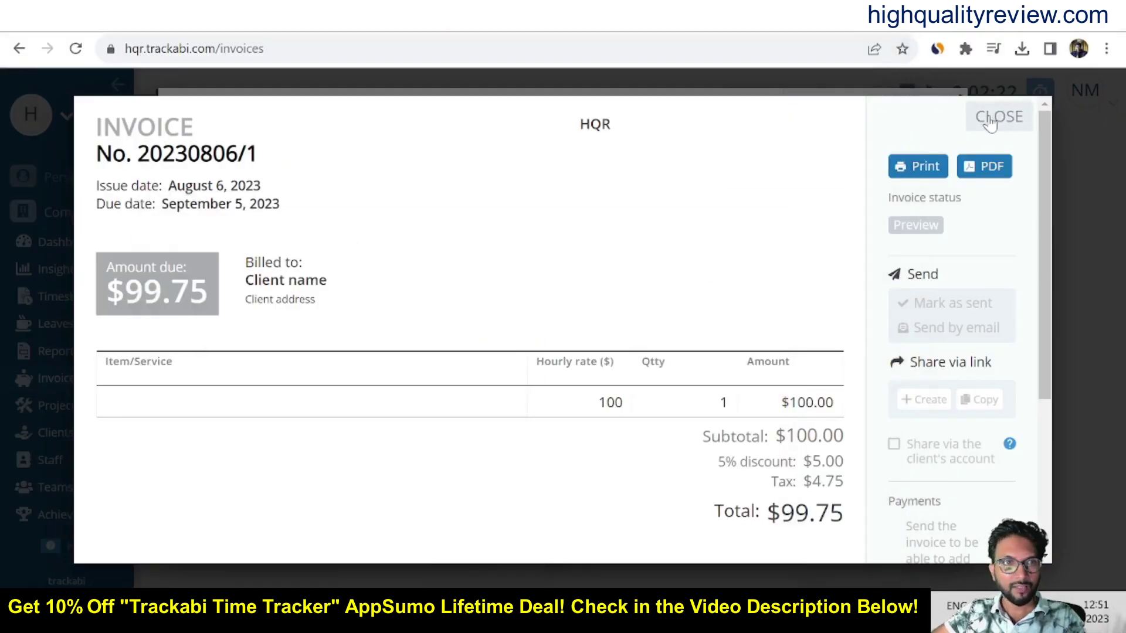
click(991, 120)
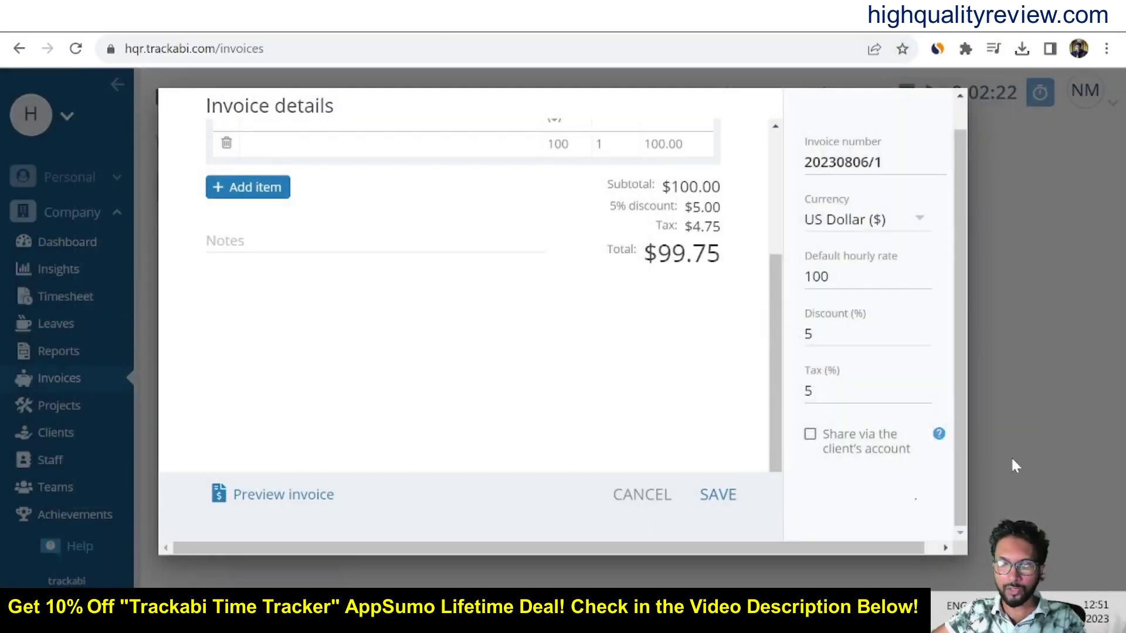
click(1061, 414)
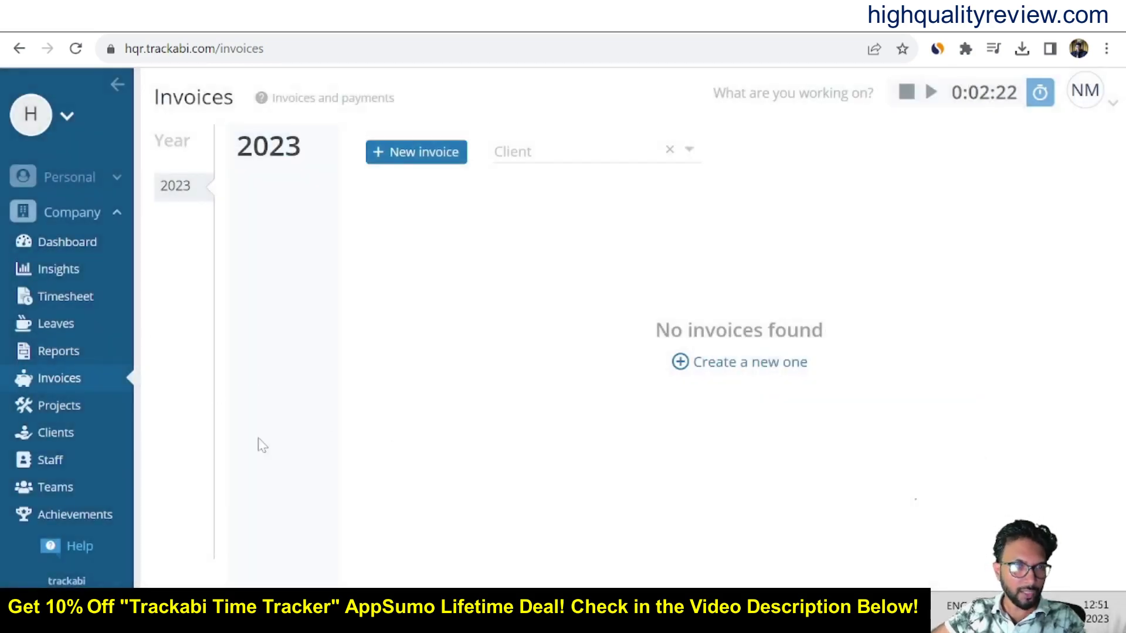
Examine the new project form, including its currency choices and its description and finance fields.
click(54, 413)
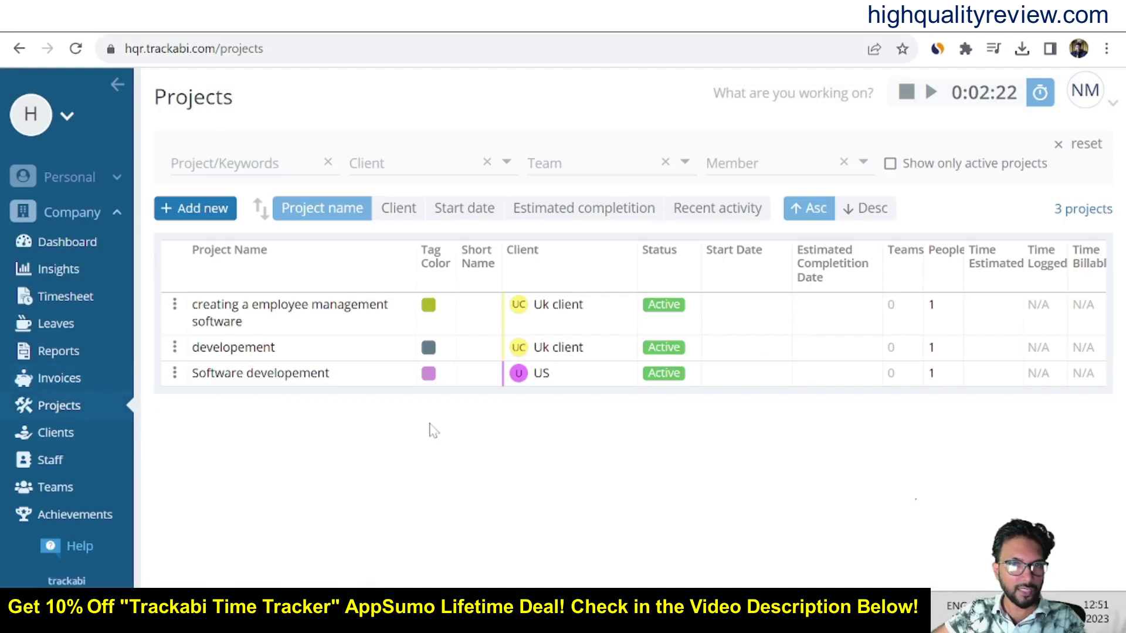
click(201, 211)
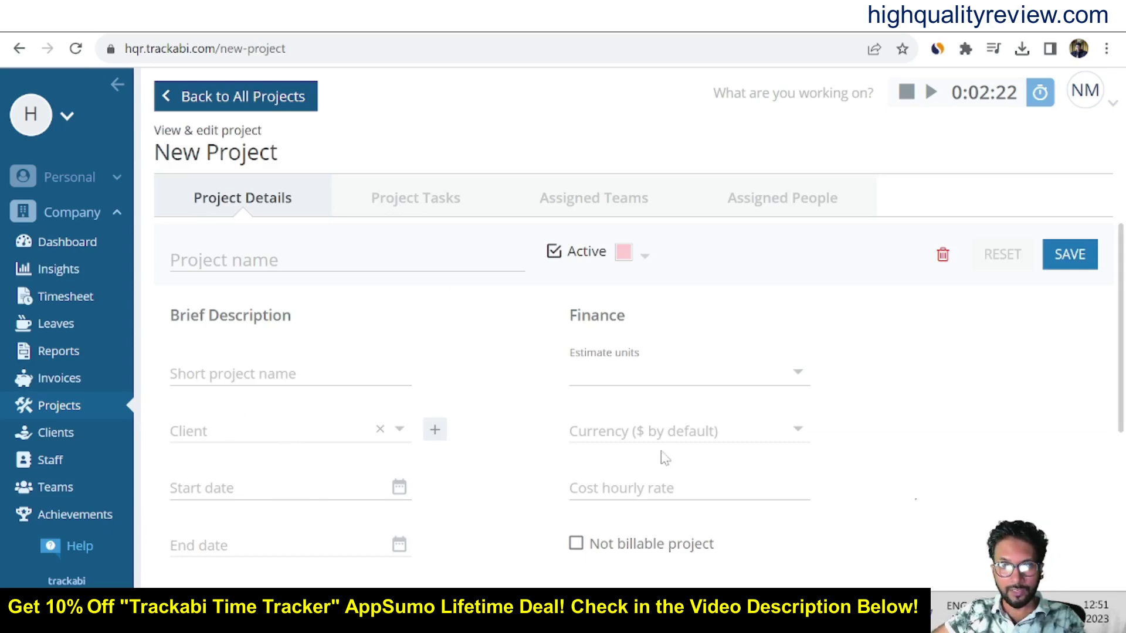
click(729, 432)
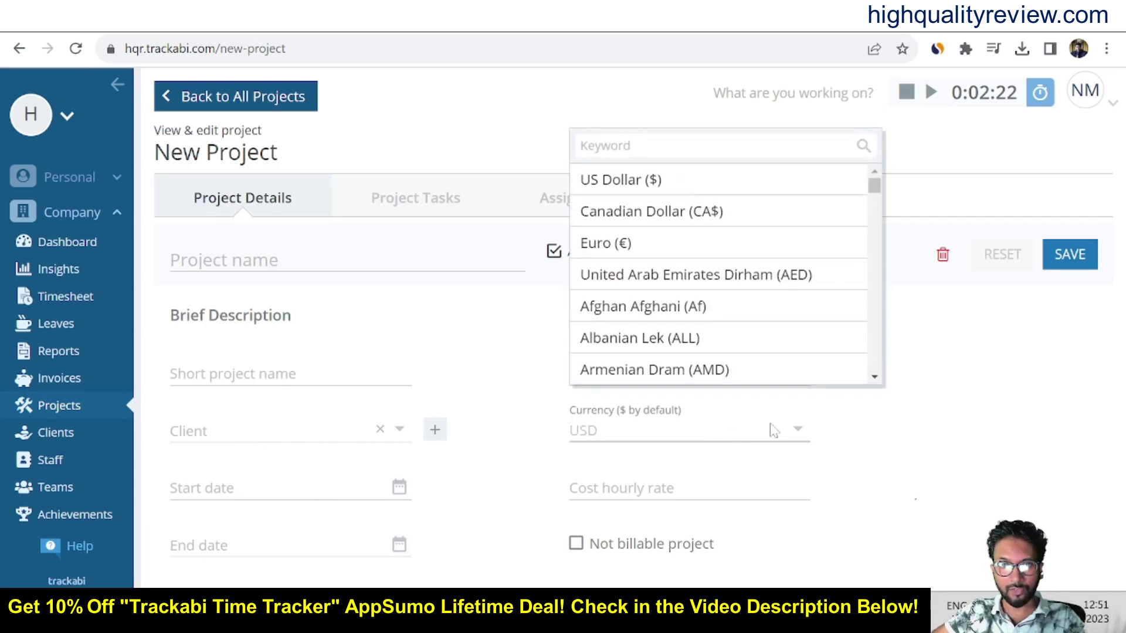
click(938, 490)
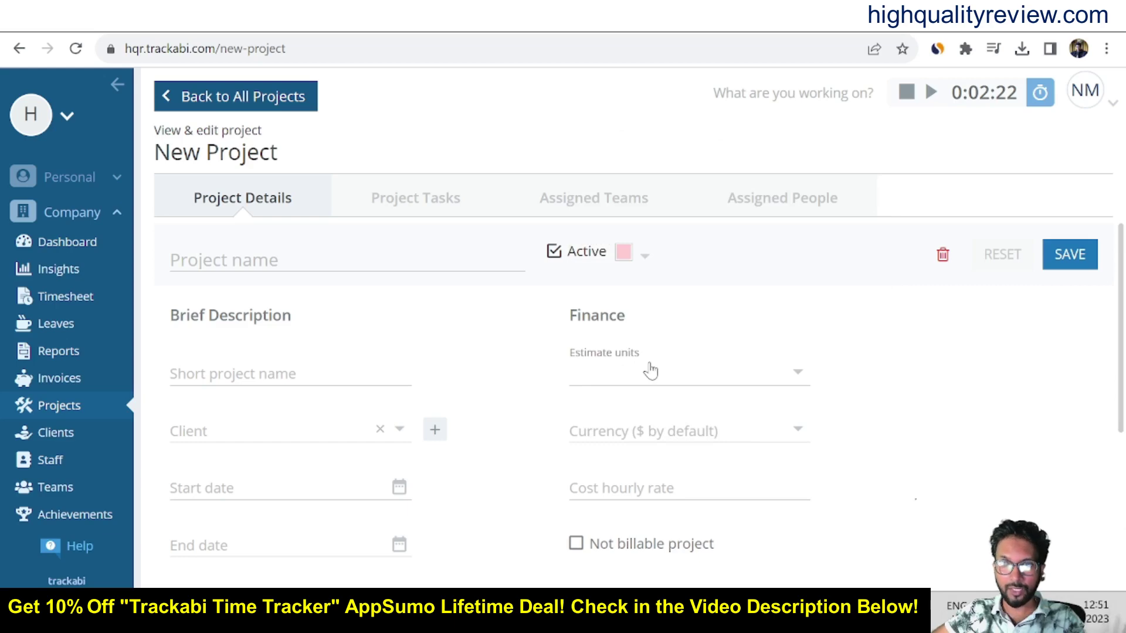
scroll(487, 422, down, 5)
scroll(487, 422, up, 5)
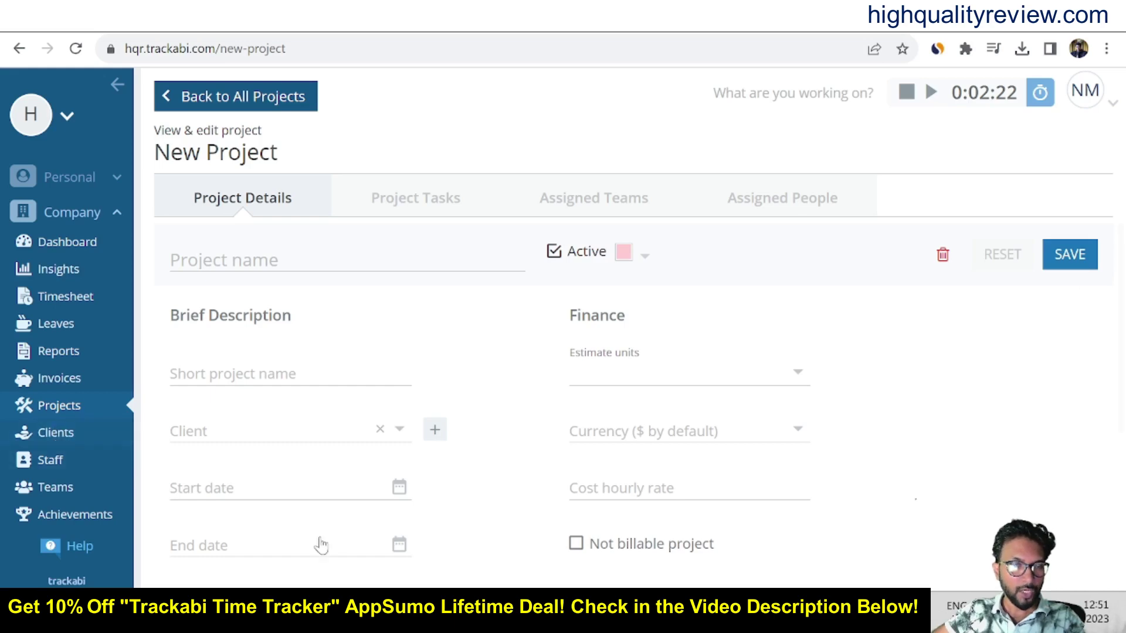
Start adding a new client and check its contact person and contact email fields.
click(47, 432)
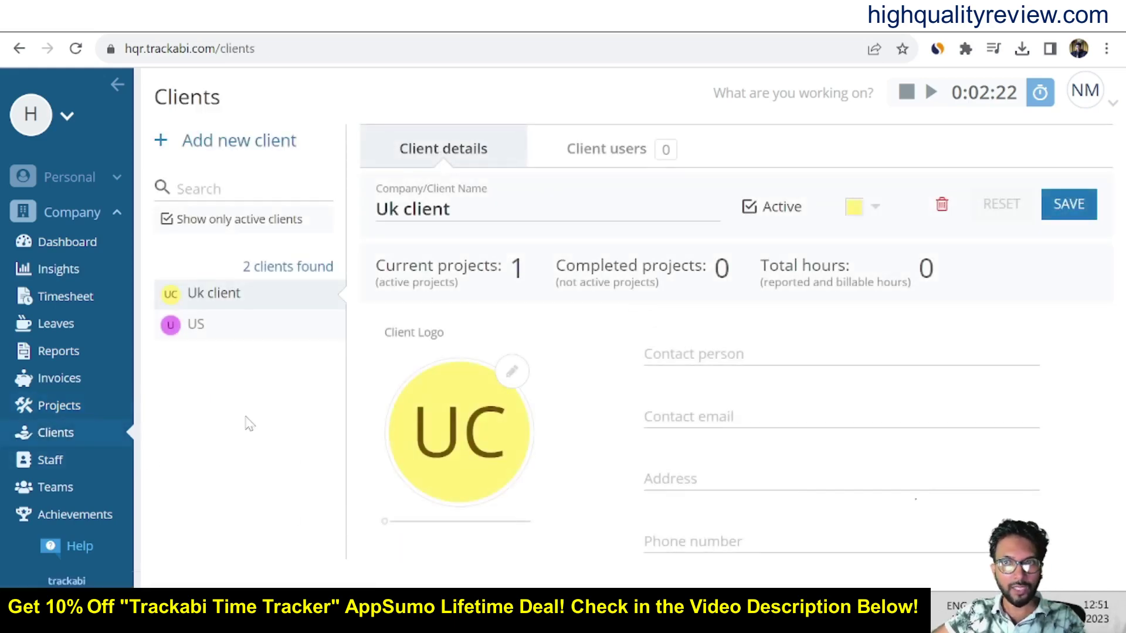
click(214, 143)
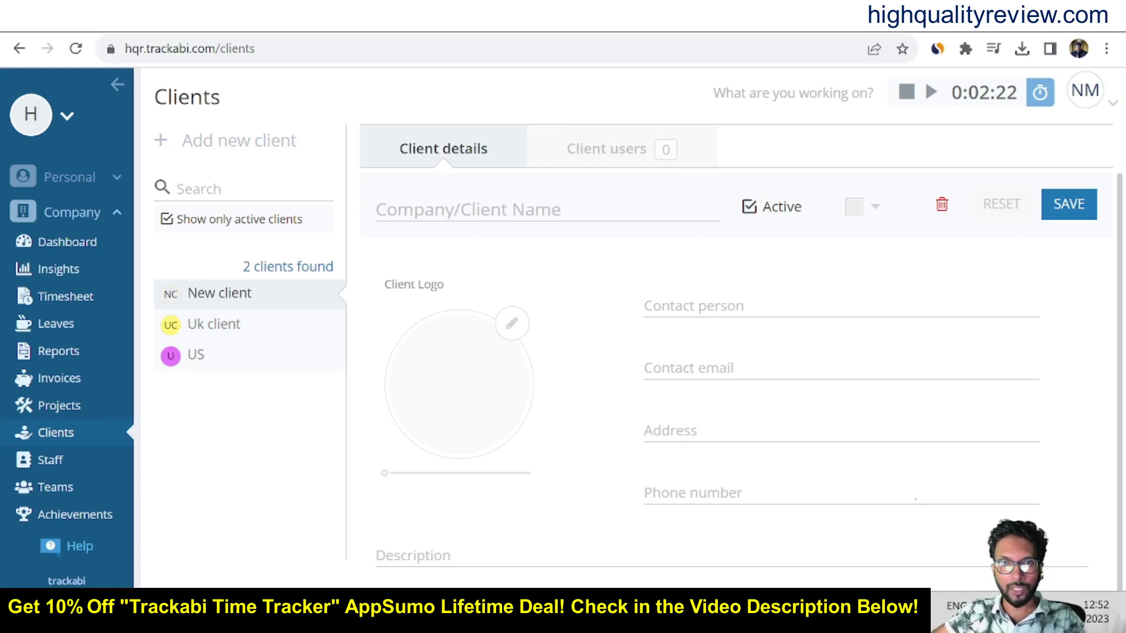
click(692, 306)
click(645, 370)
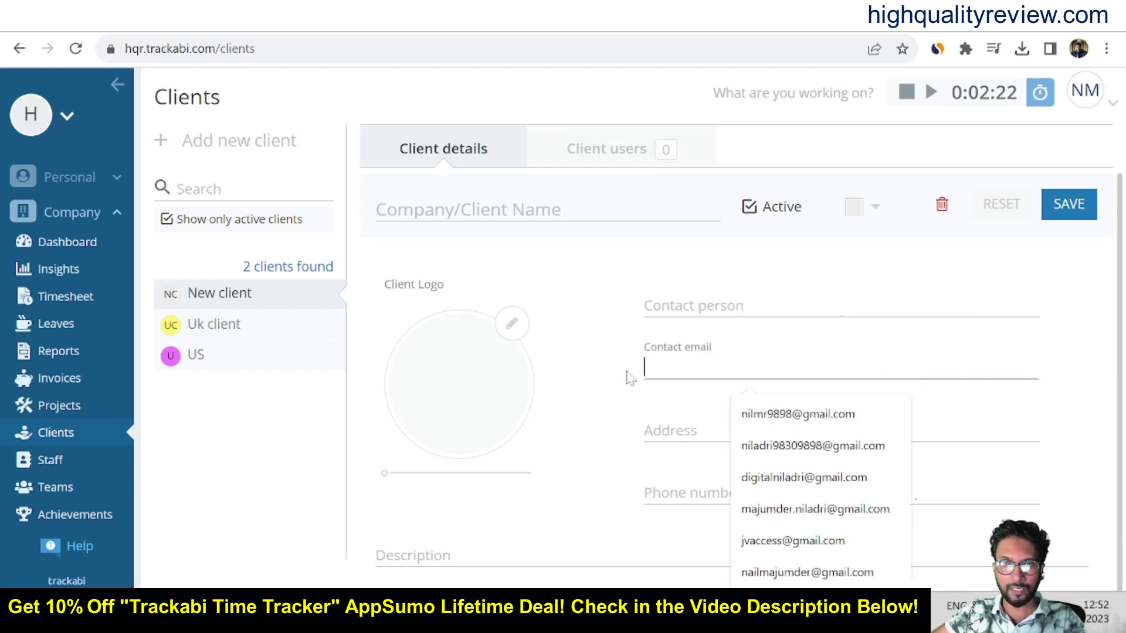
click(441, 396)
Upload WhatsApp_Image_2023-07-31_at_12.15.47-removebg-preview as the client logo and fill in the contact person, contact email and address.
click(511, 326)
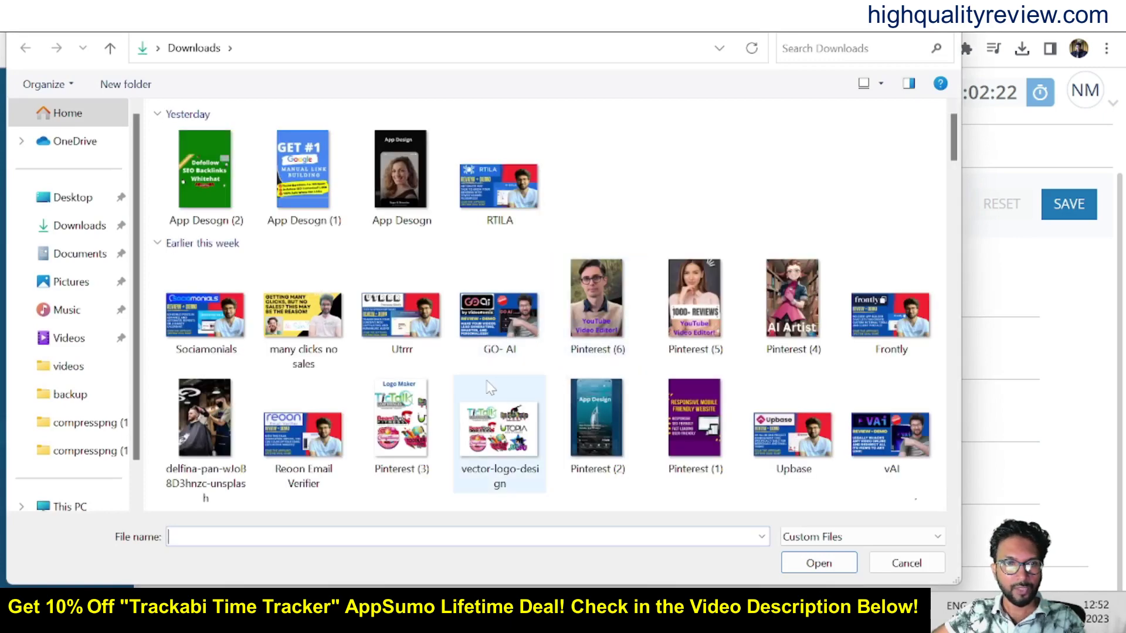
scroll(491, 387, down, 6)
scroll(499, 305, up, 3)
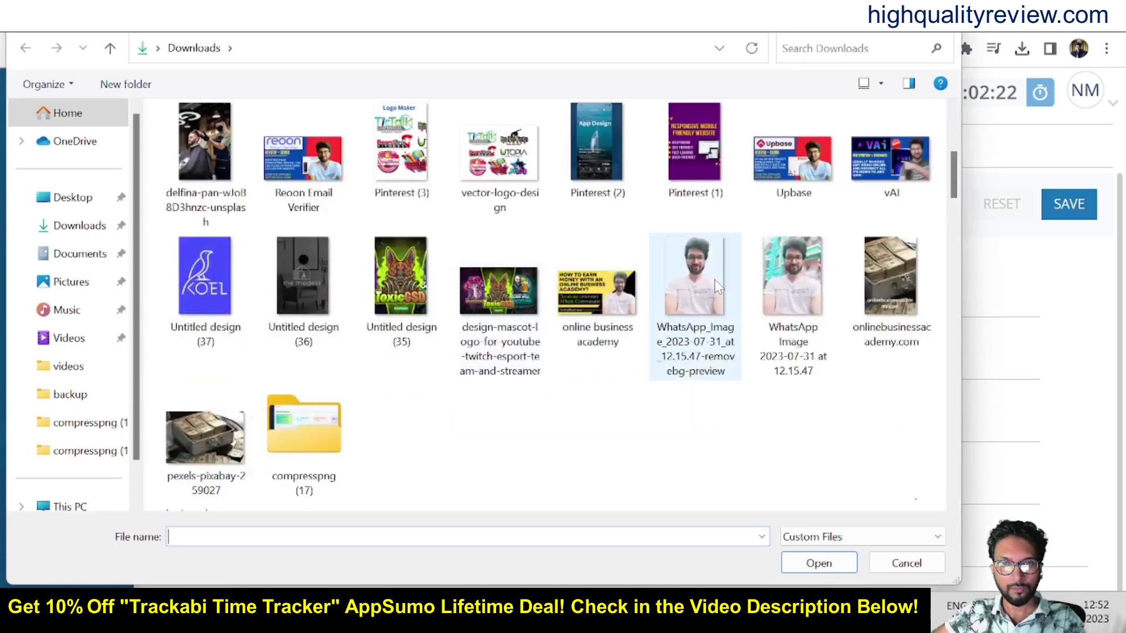
click(689, 298)
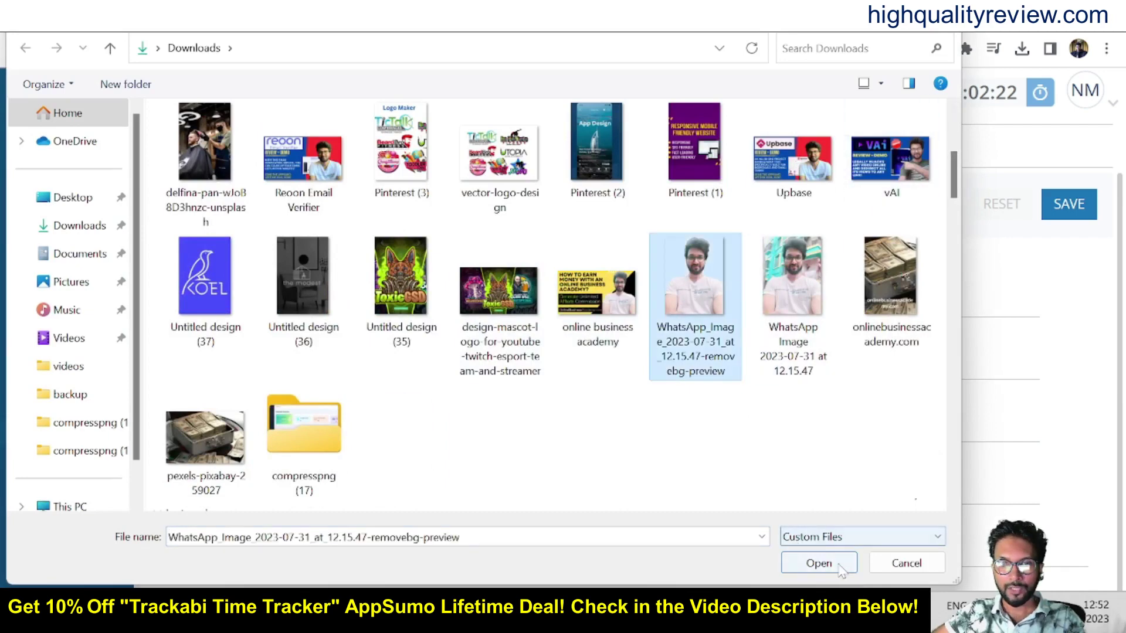
key(Tab)
key(Return)
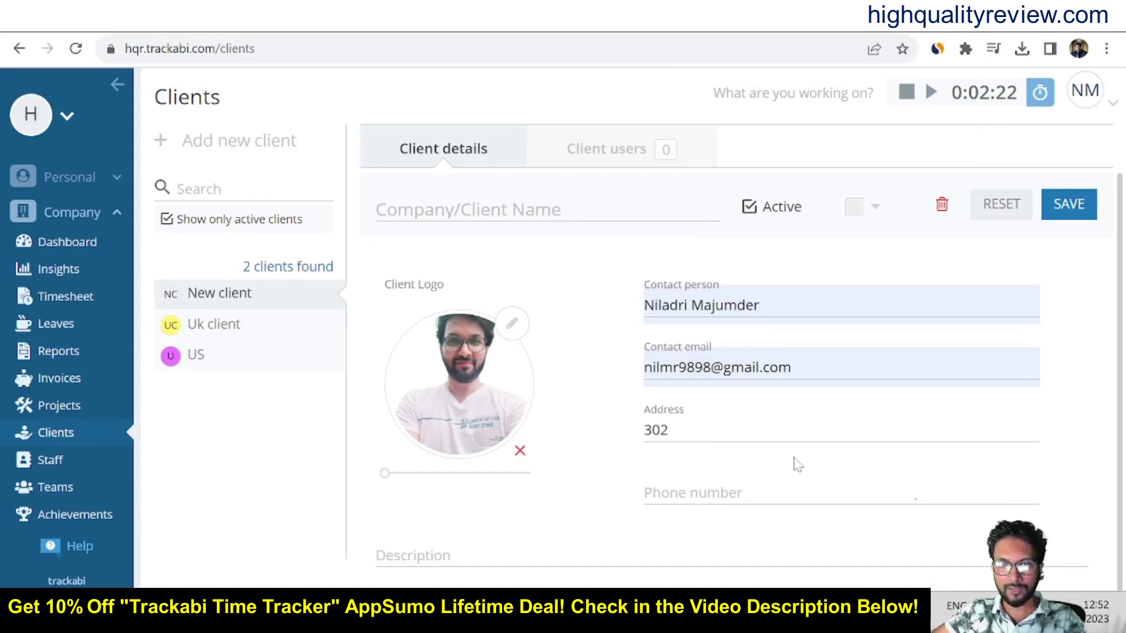
Set the company/client name to "xyz" and save the new client.
click(1072, 205)
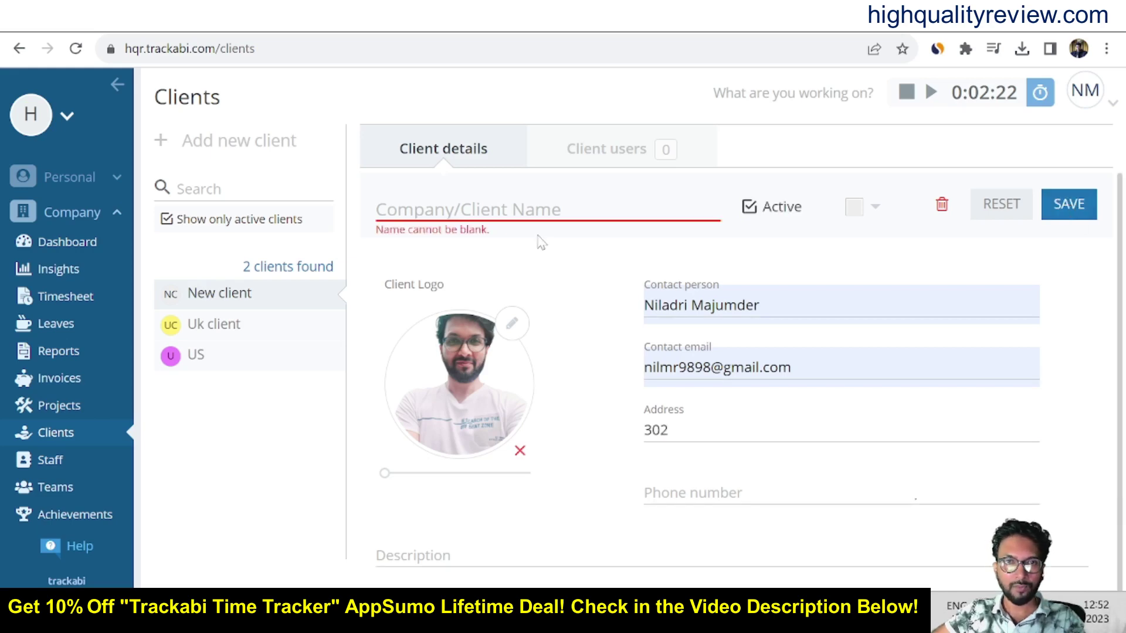
click(522, 218)
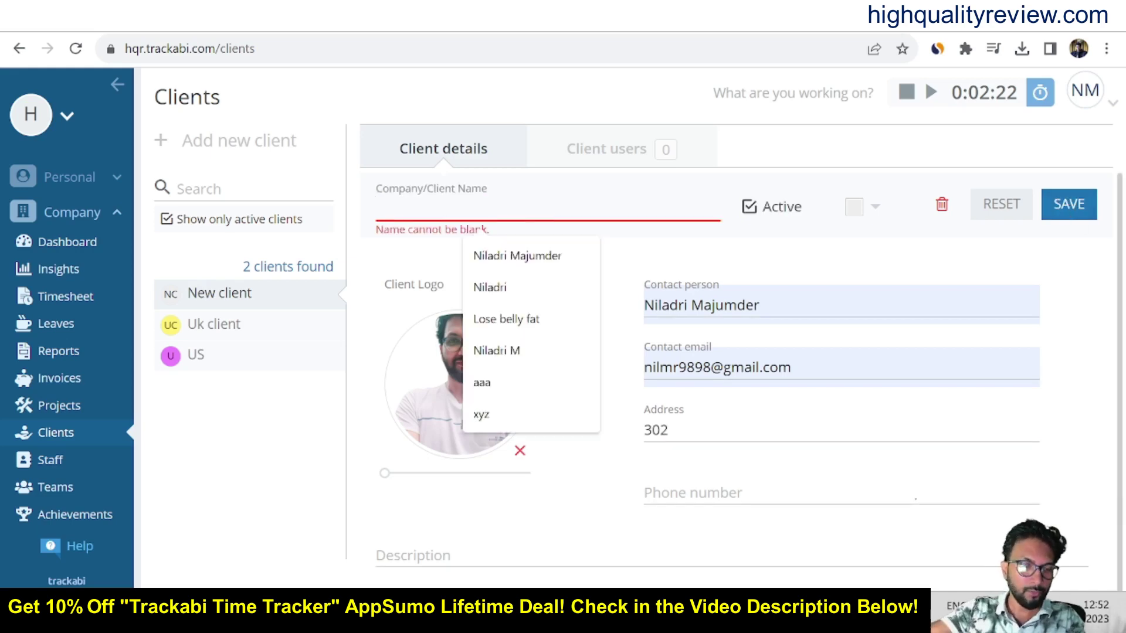
click(481, 414)
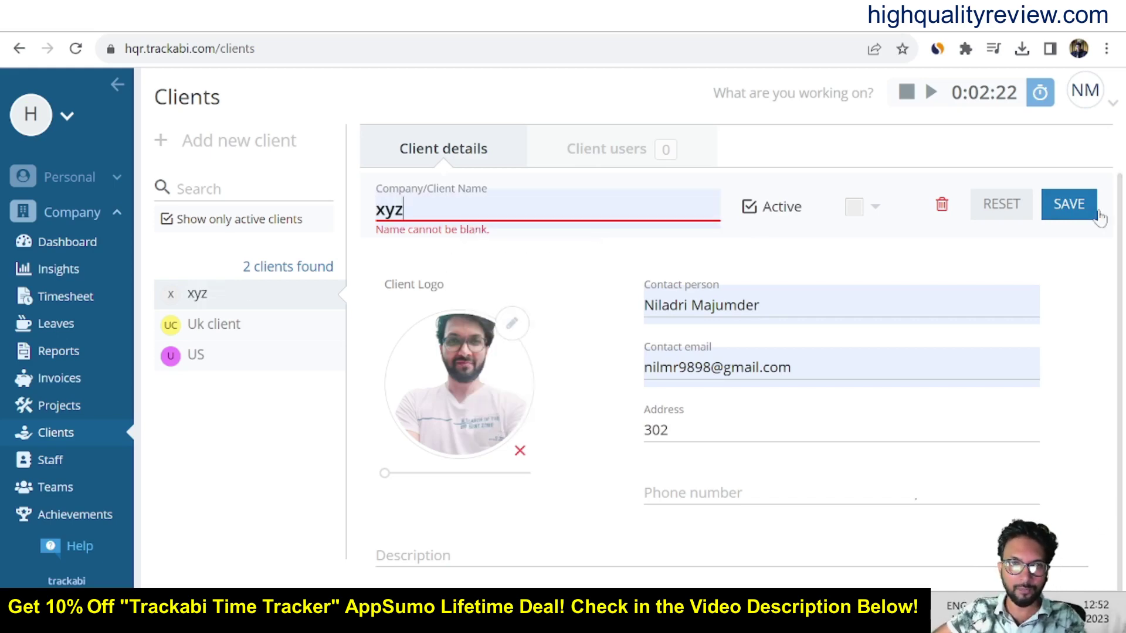
click(1073, 202)
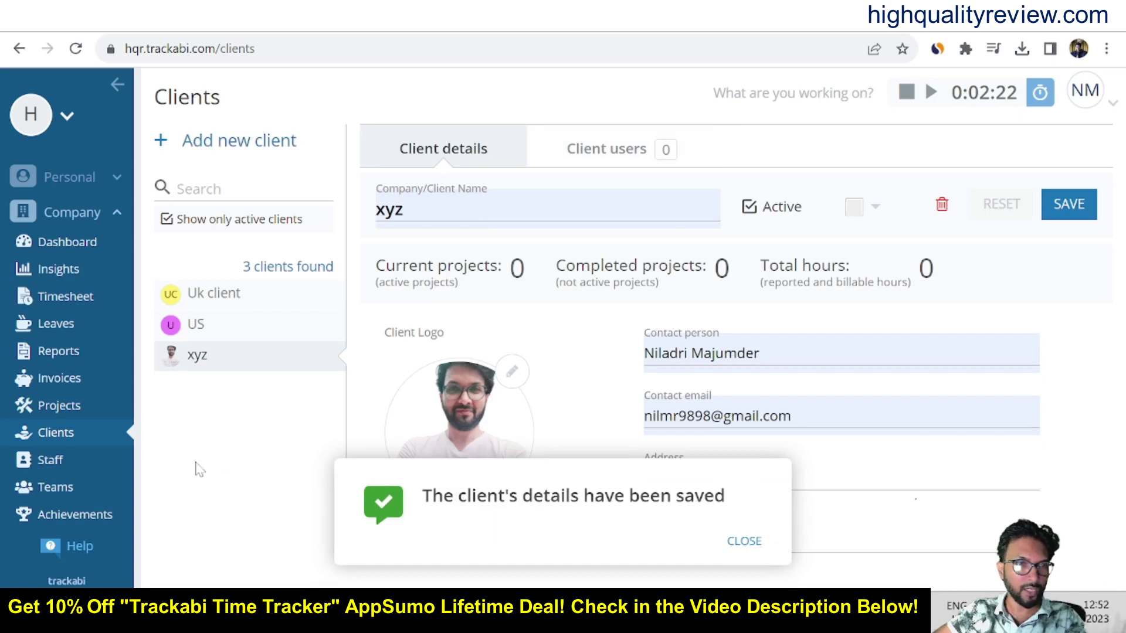
Look over the staff invitation form, add a third invitee row and close the form without submitting.
click(61, 464)
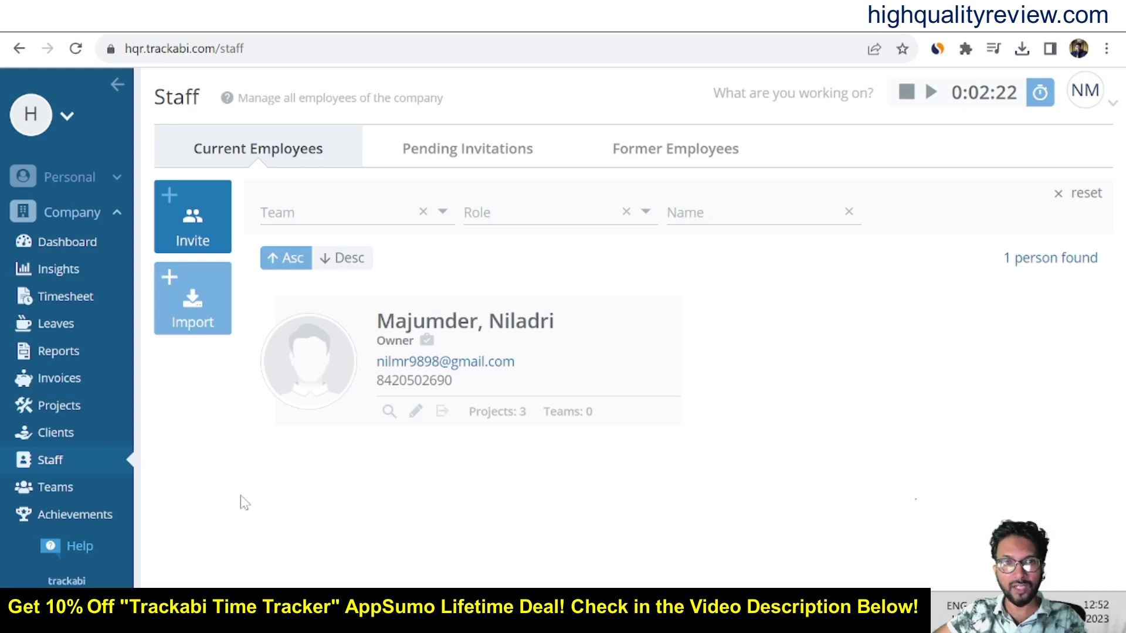
click(186, 218)
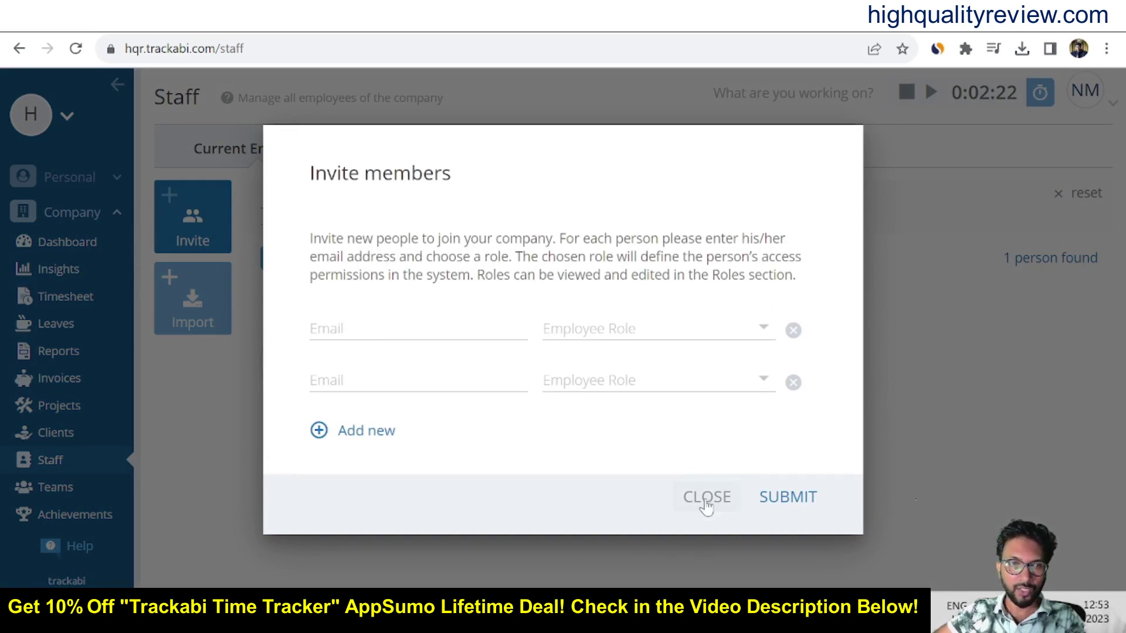
click(314, 433)
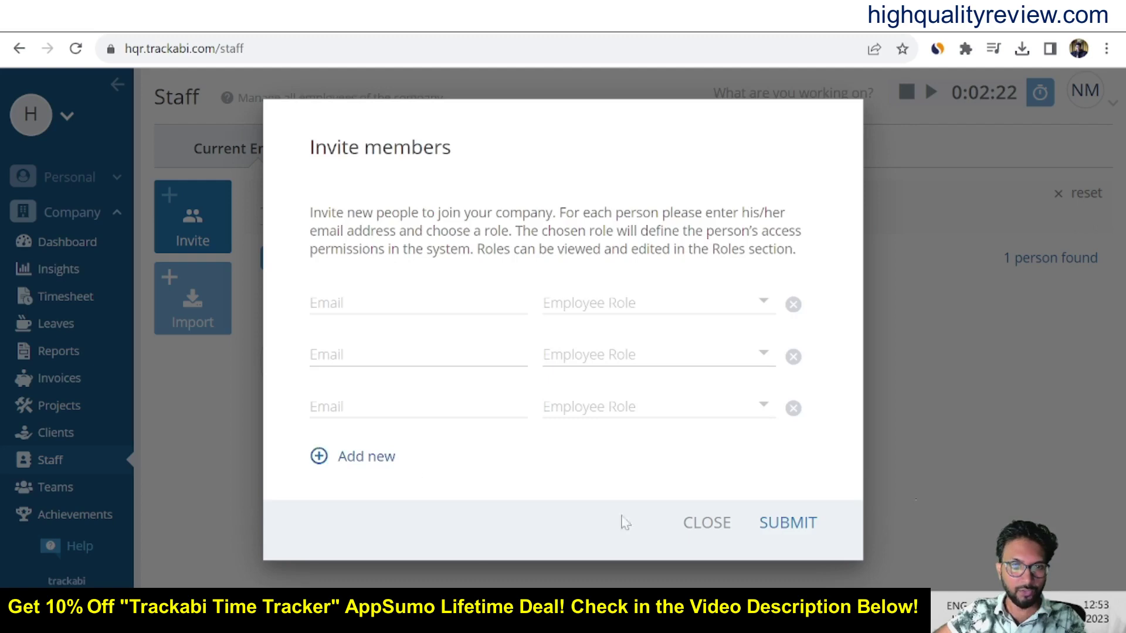
click(684, 526)
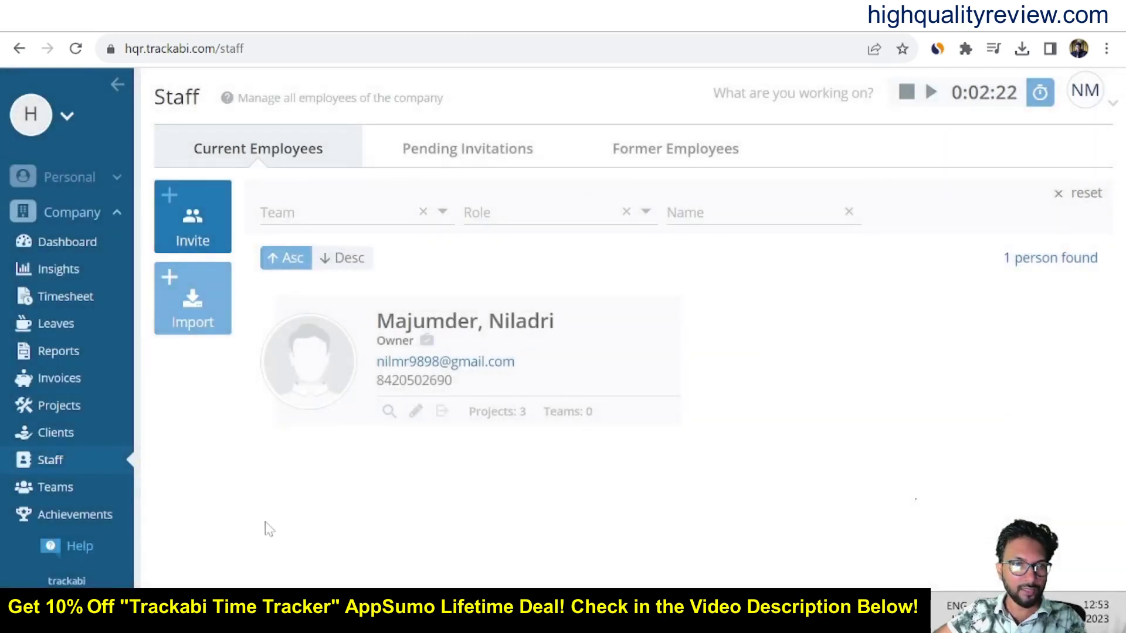
Create the company's first team and name it "software".
click(54, 488)
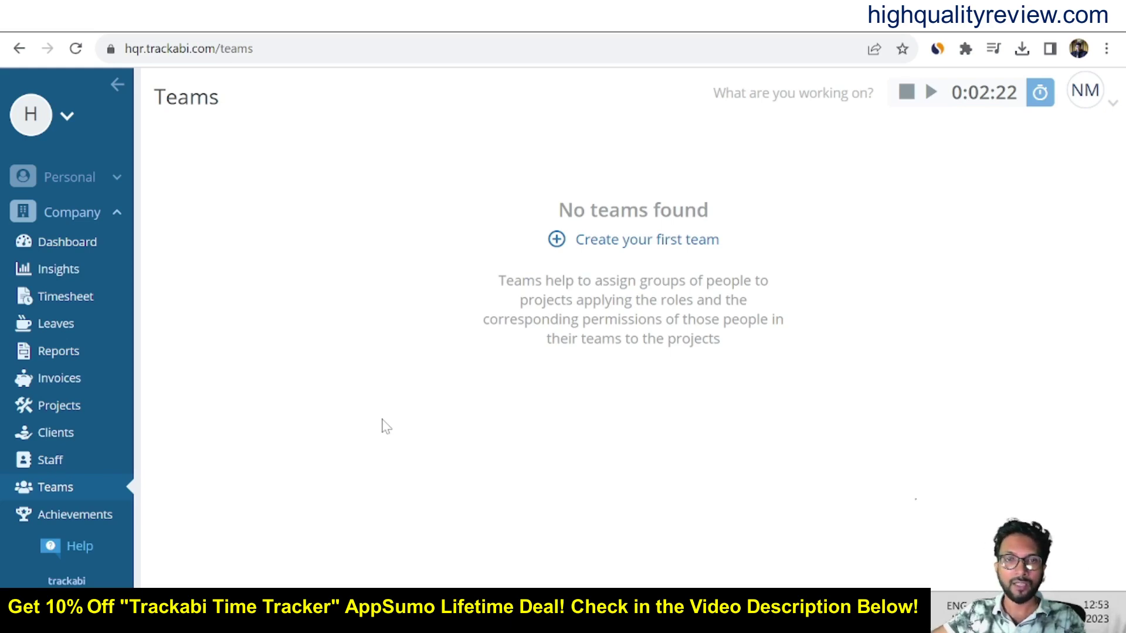
click(629, 247)
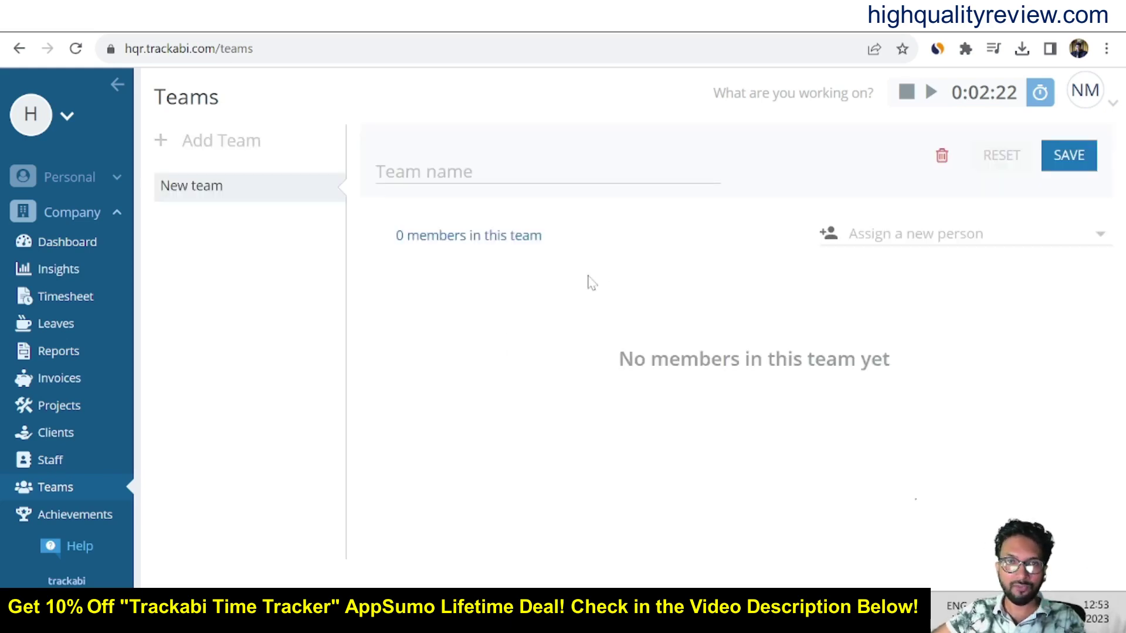
click(481, 171)
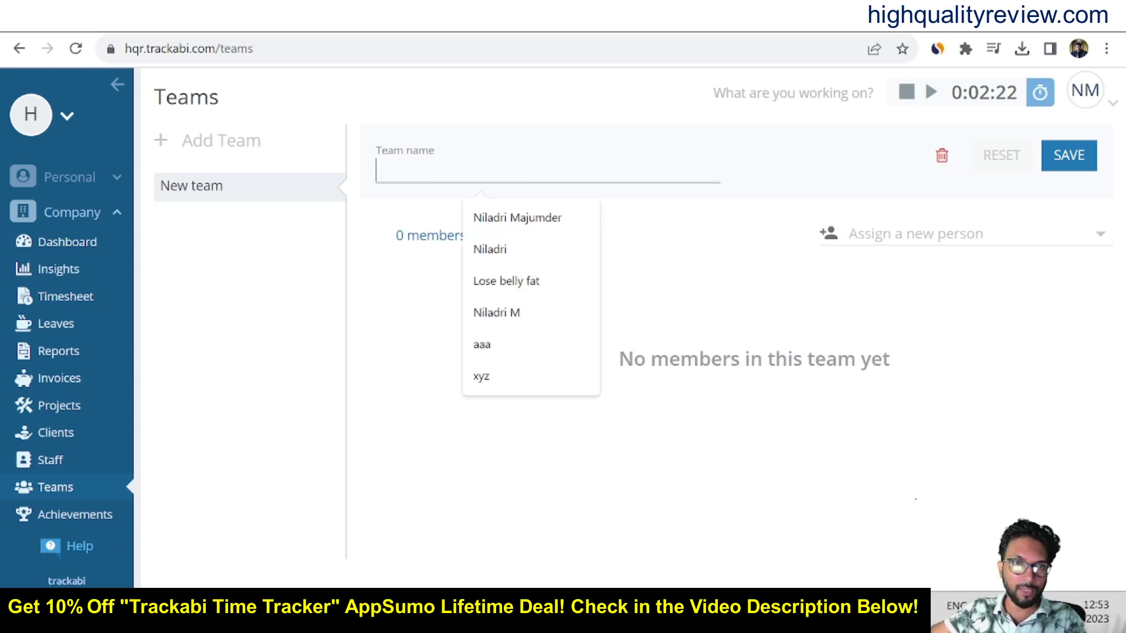
text(so)
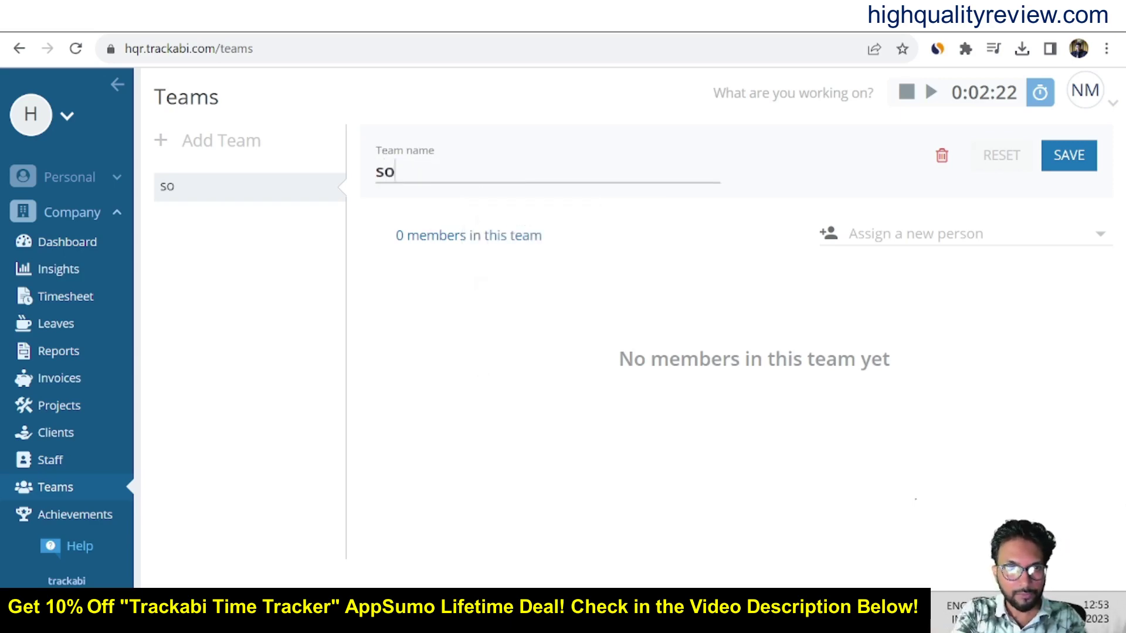
text(ftware)
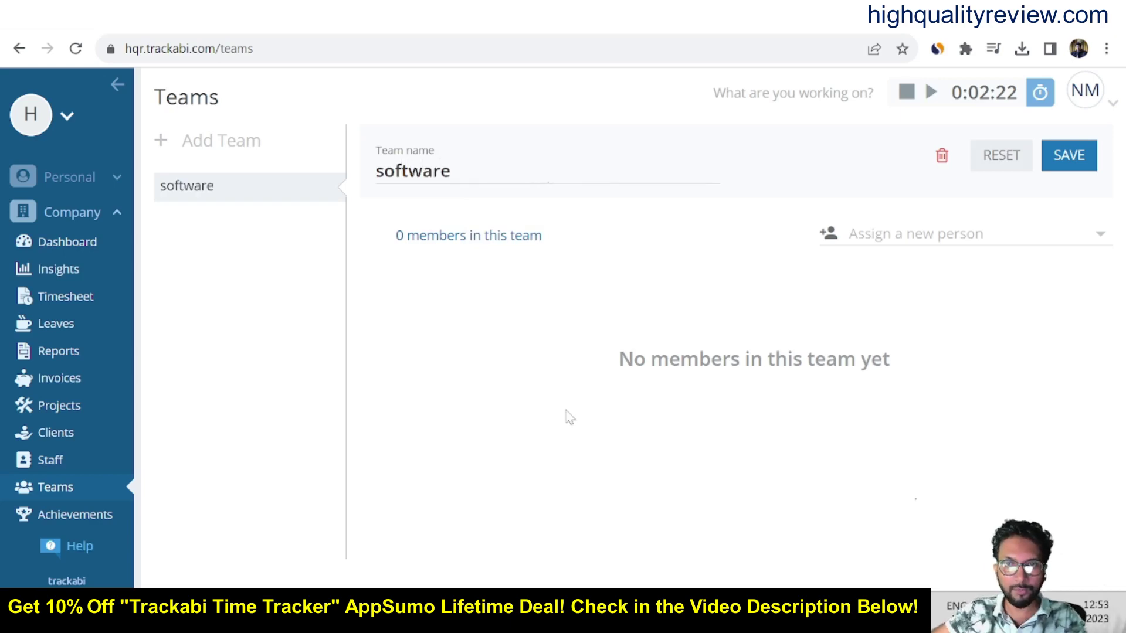
Assign the listed employee to the software team and save the team.
click(918, 236)
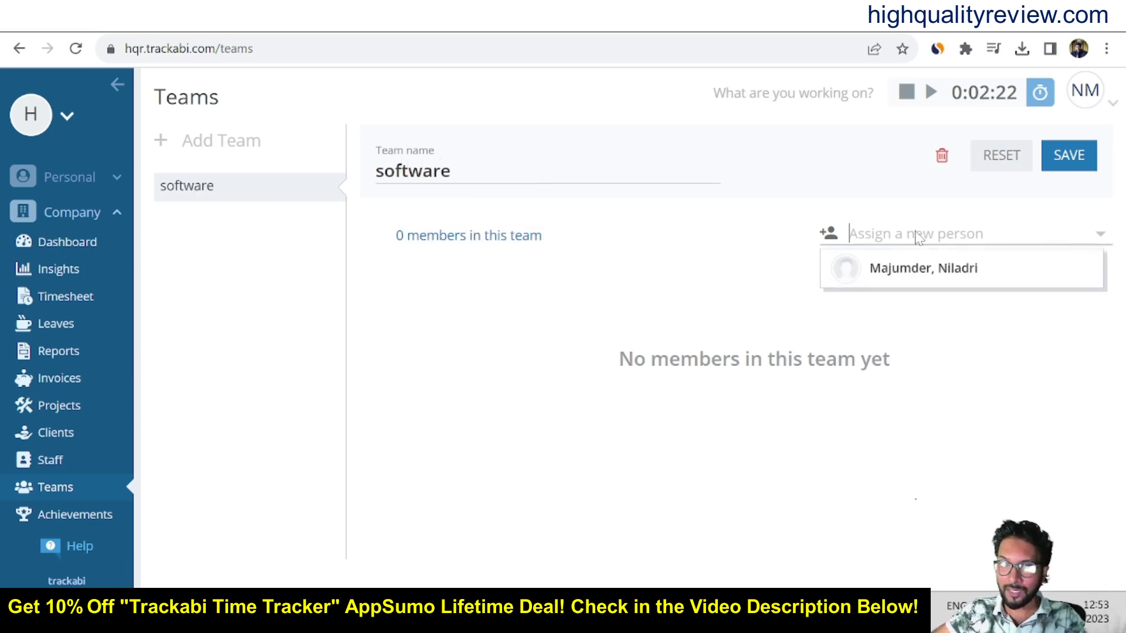
click(716, 258)
click(985, 233)
click(957, 282)
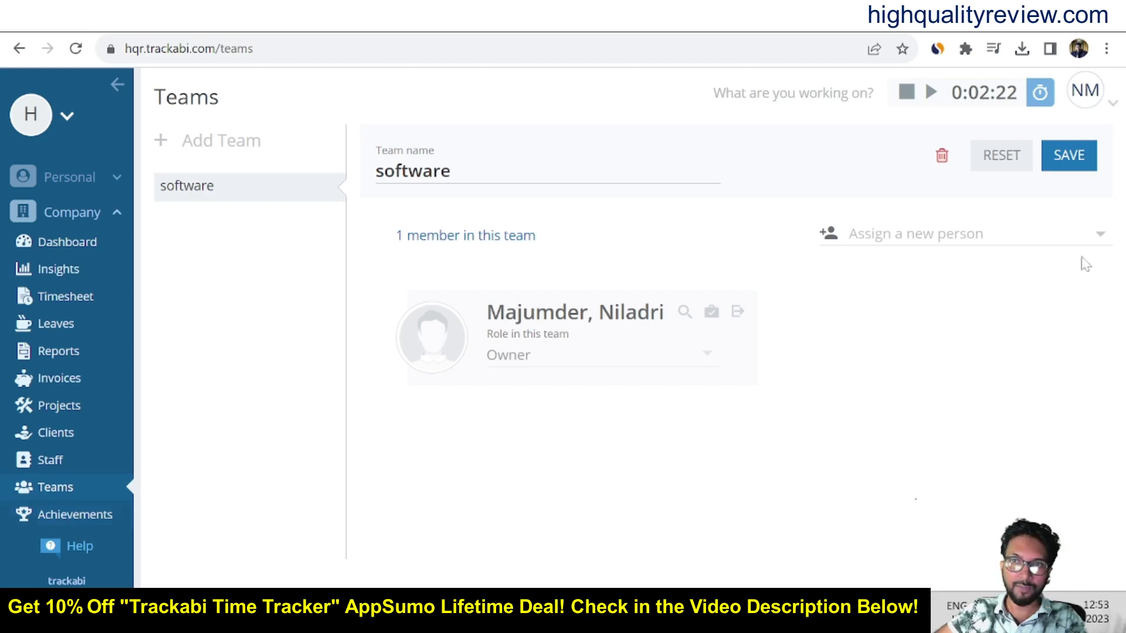
click(1068, 156)
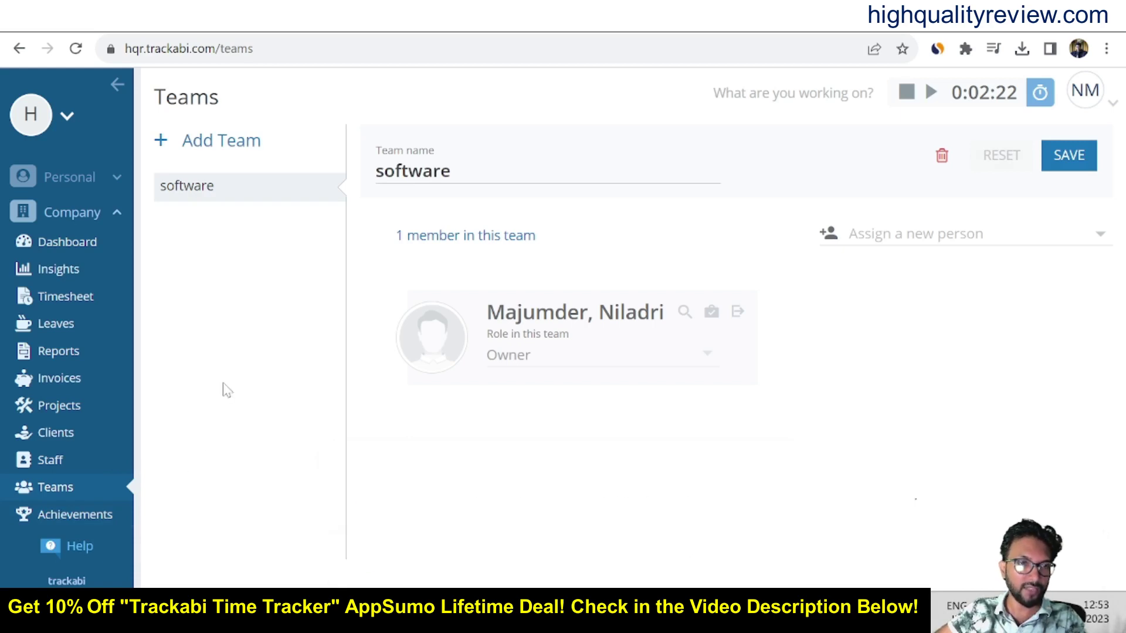
Go back to the company dashboard.
click(71, 250)
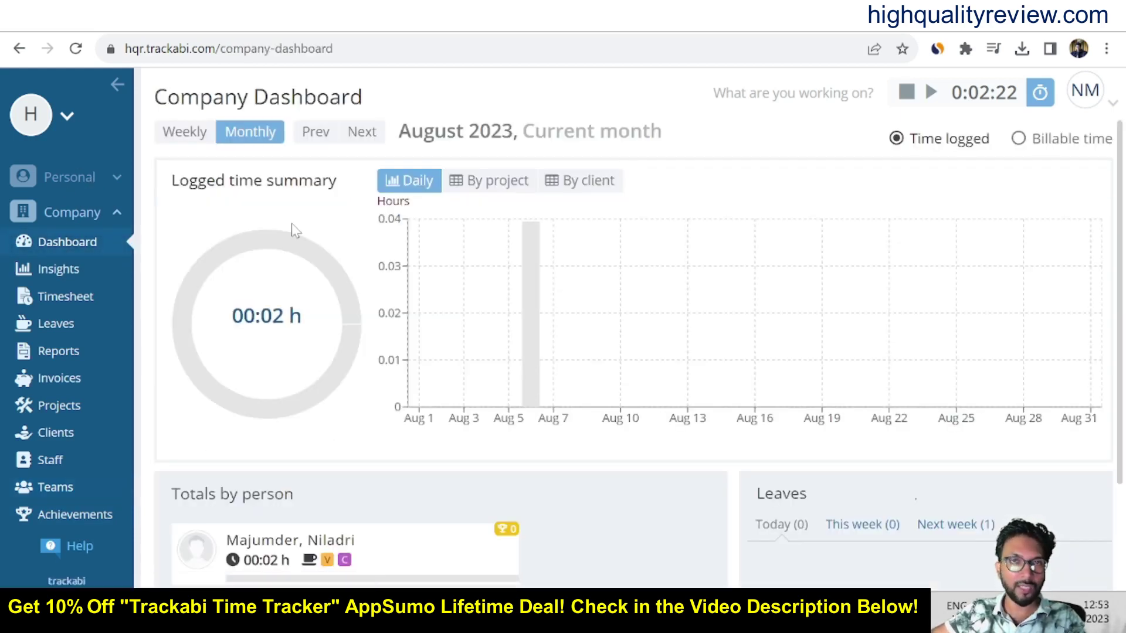